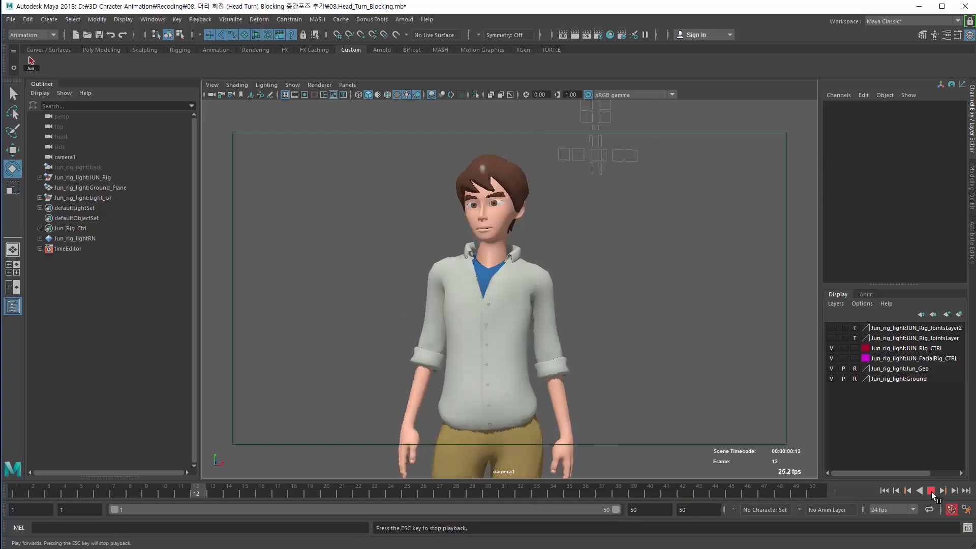
Step: Stop the playback and scrub the timeline back to frame 21 to review the blocked head-turn poses
click(932, 491)
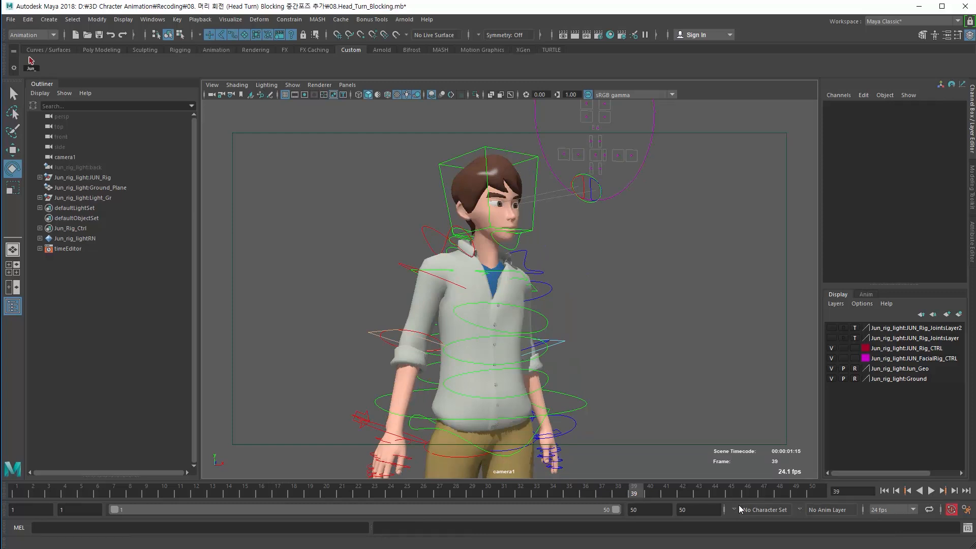
drag(637, 492, 579, 501)
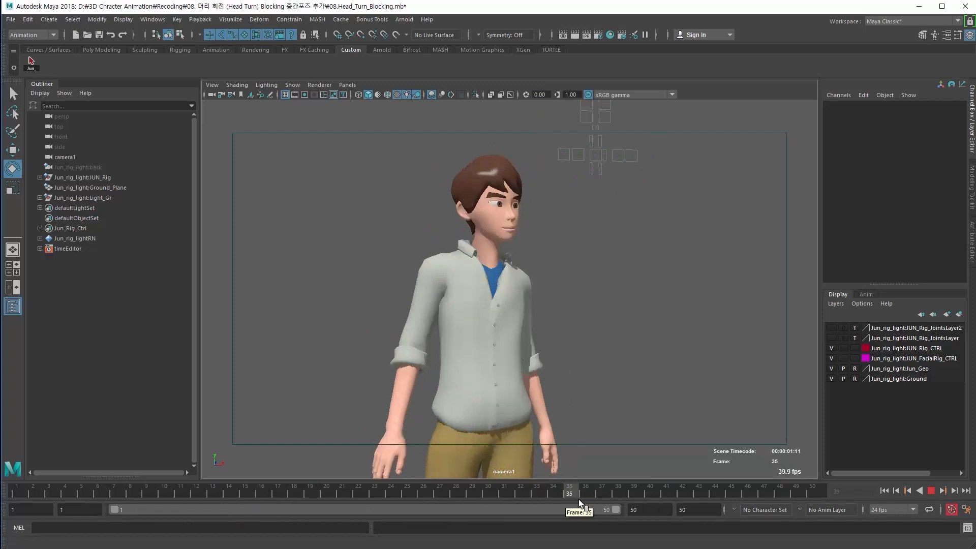
drag(576, 499, 341, 501)
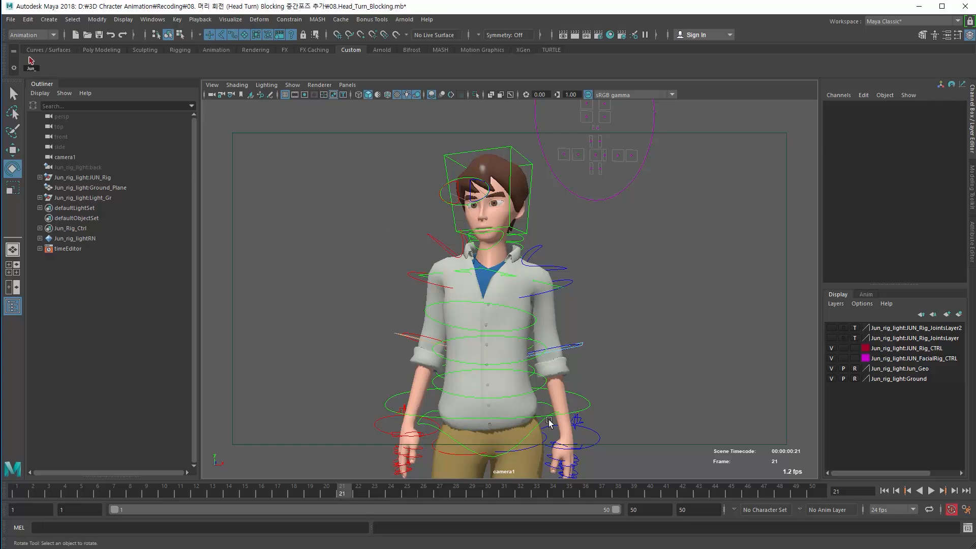
drag(166, 492, 337, 496)
Step: Select all character controls through the Jun_Rig_Ctrl set and go to frame 20
click(76, 228)
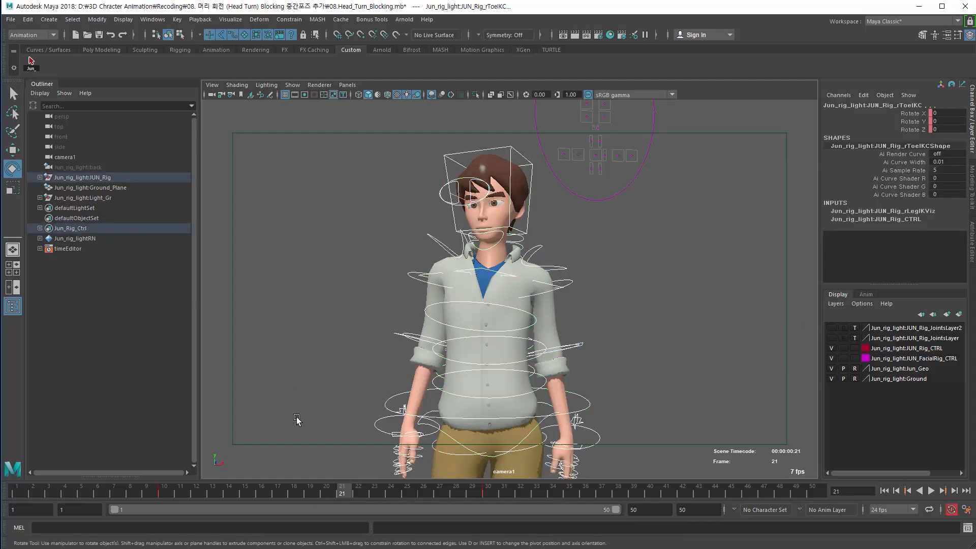
drag(273, 493, 326, 492)
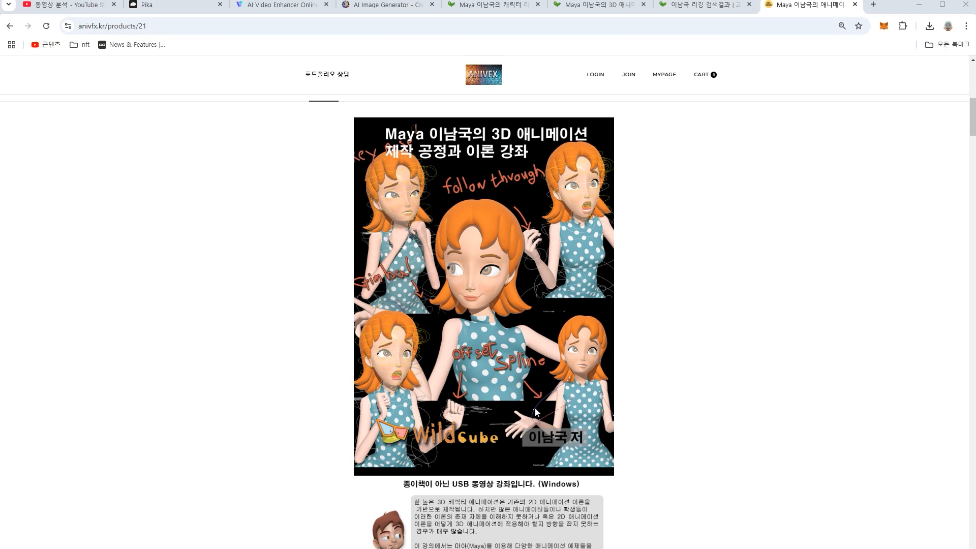
Step: In the web browser, look through the Maya animation course page's example images, including the blocking and offset sections
scroll(541, 416, down, 15)
scroll(551, 420, down, 15)
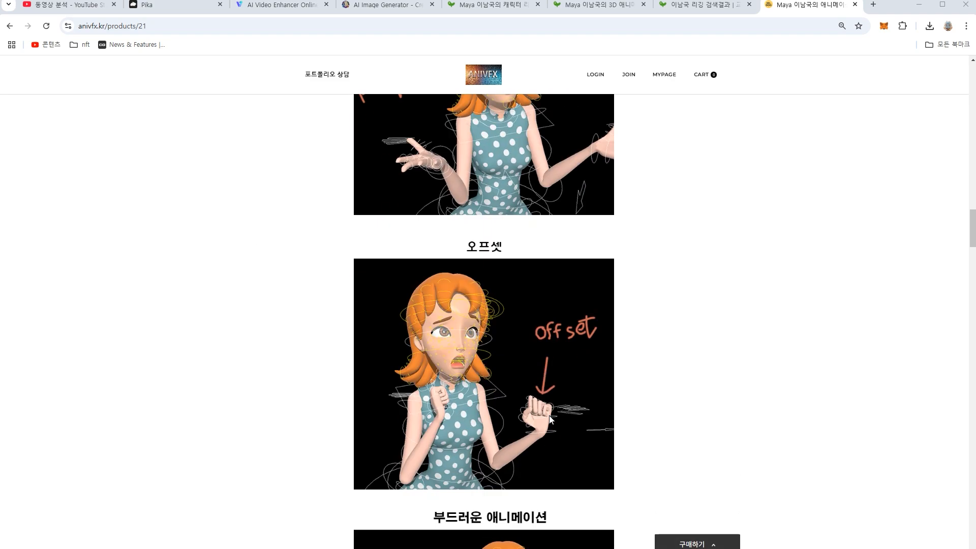
scroll(552, 420, up, 4)
scroll(551, 420, down, 4)
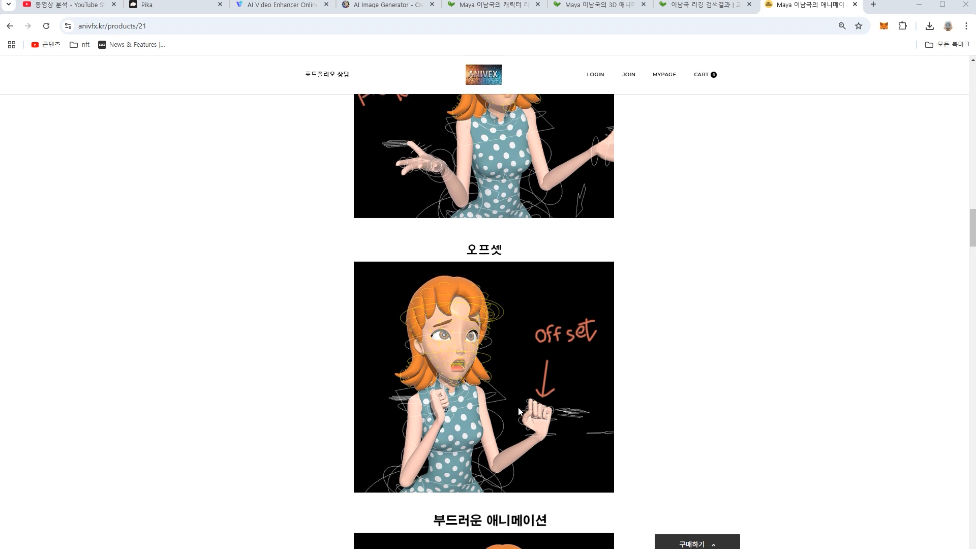
scroll(519, 409, up, 9)
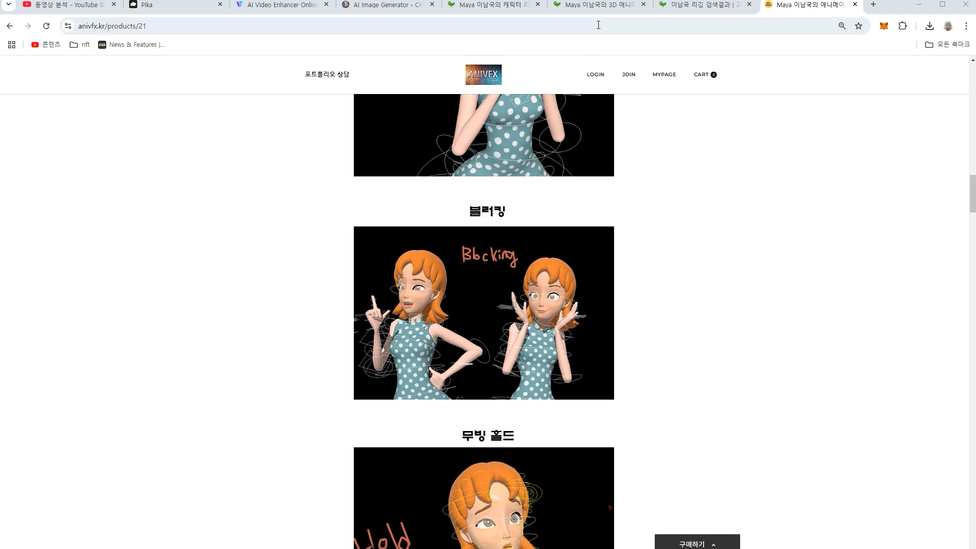
click(600, 7)
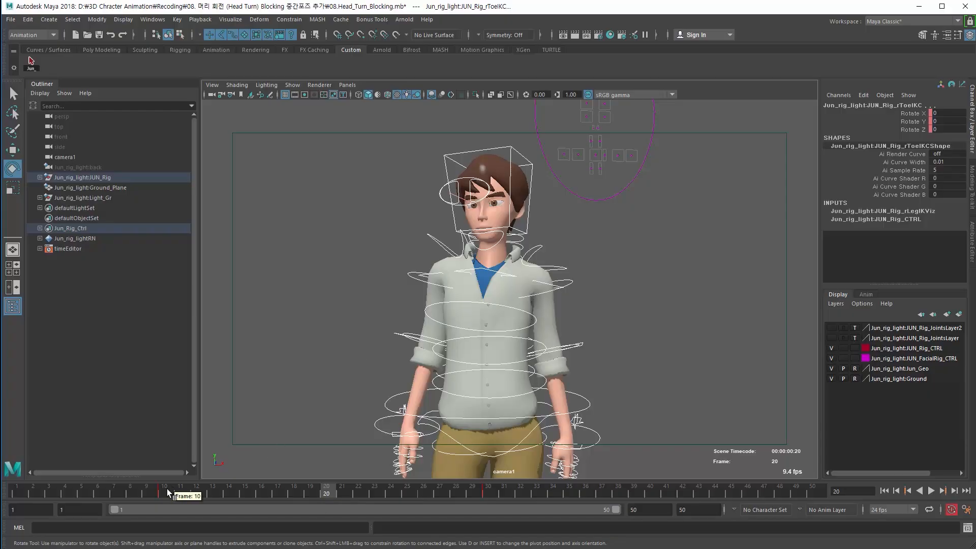
Step: Back in Maya, compare the key poses at frames 10 and 30 and check the frames between them, ending on frame 22
click(168, 491)
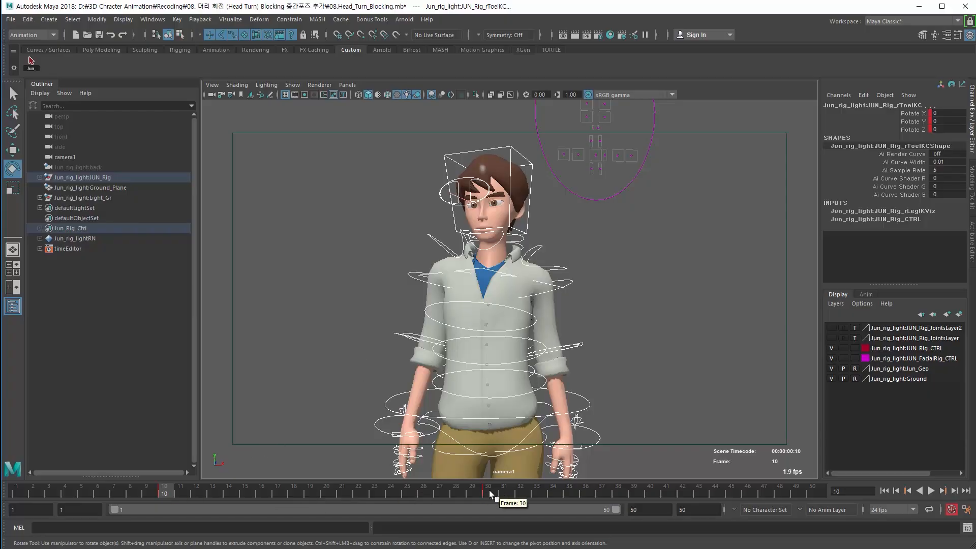
click(489, 492)
click(321, 492)
drag(326, 492, 376, 493)
right_click(376, 493)
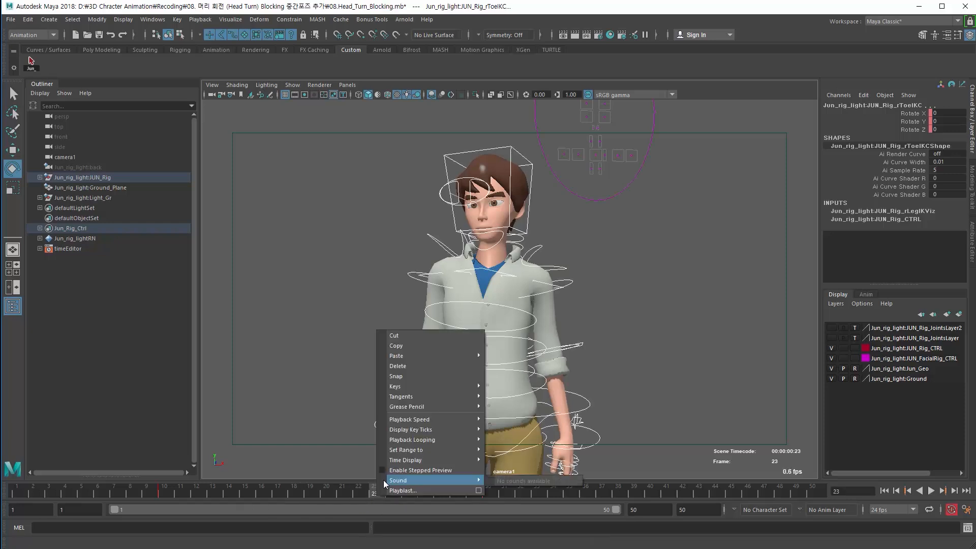
click(355, 492)
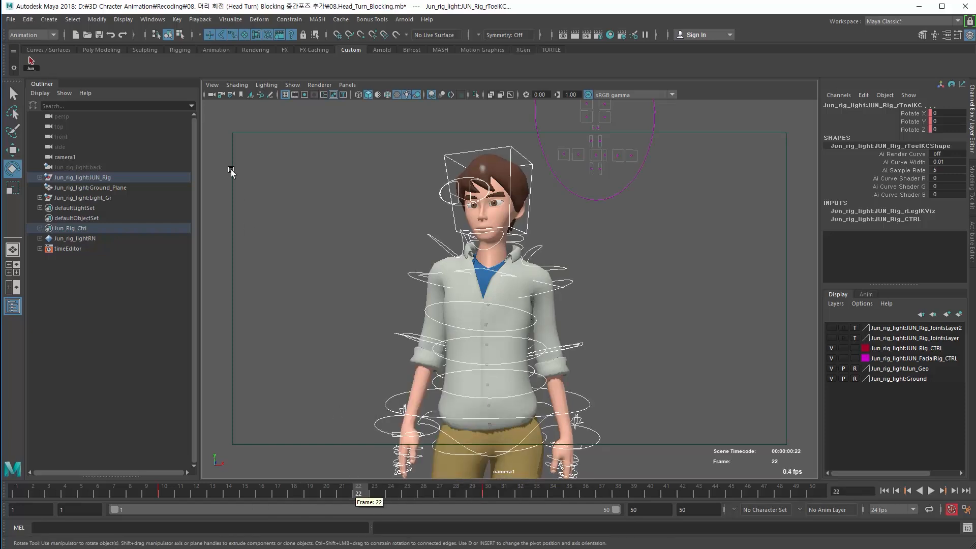
Step: Open the Graph Editor for the selected character controls
click(152, 20)
mouse_move(202, 78)
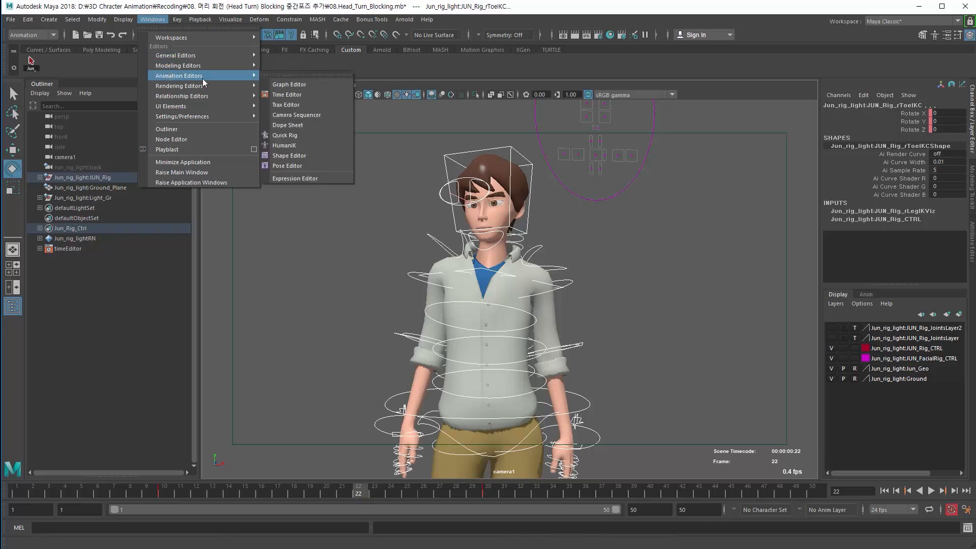
click(292, 85)
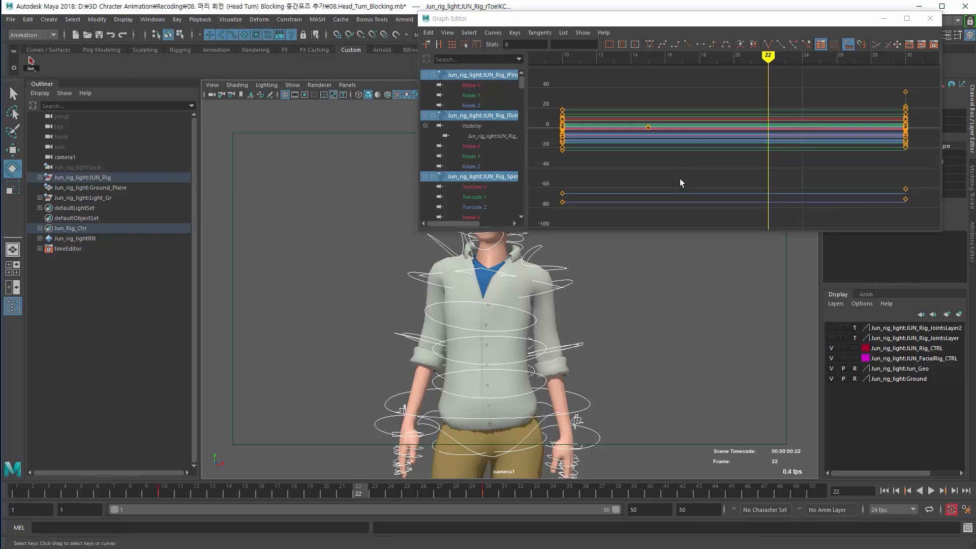
Step: Try auto tangents on all the controls' curves and scrub between frames 10 and 17 to preview the in-betweens
click(649, 44)
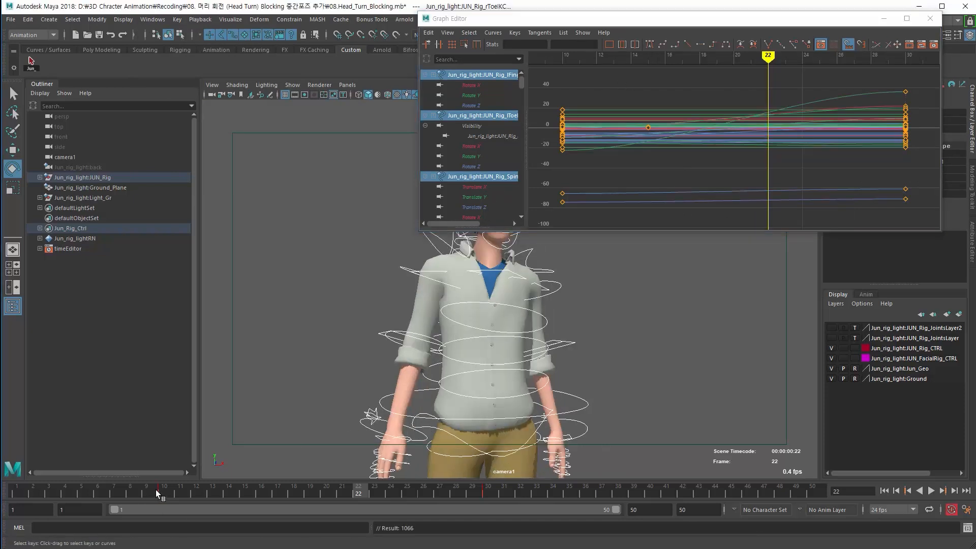
drag(155, 490, 278, 495)
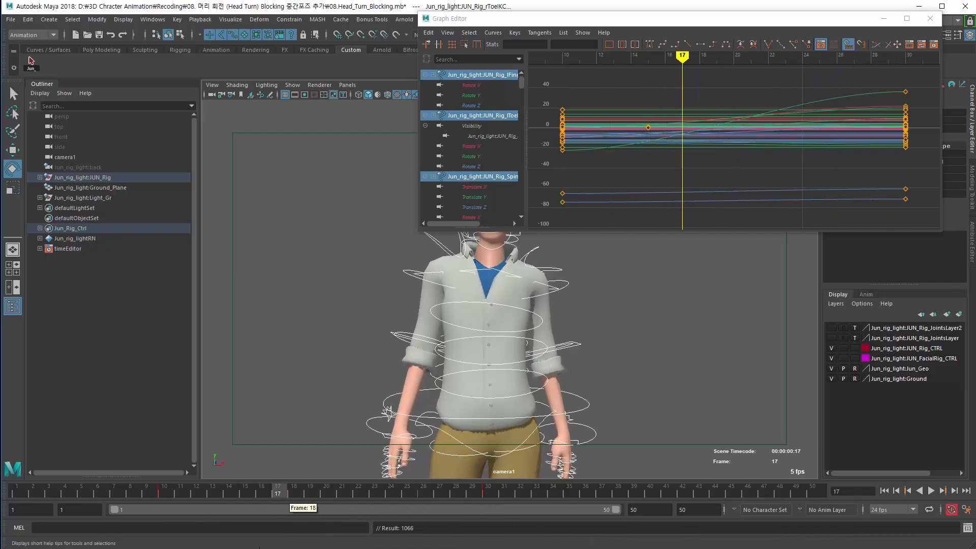
drag(490, 21, 707, 66)
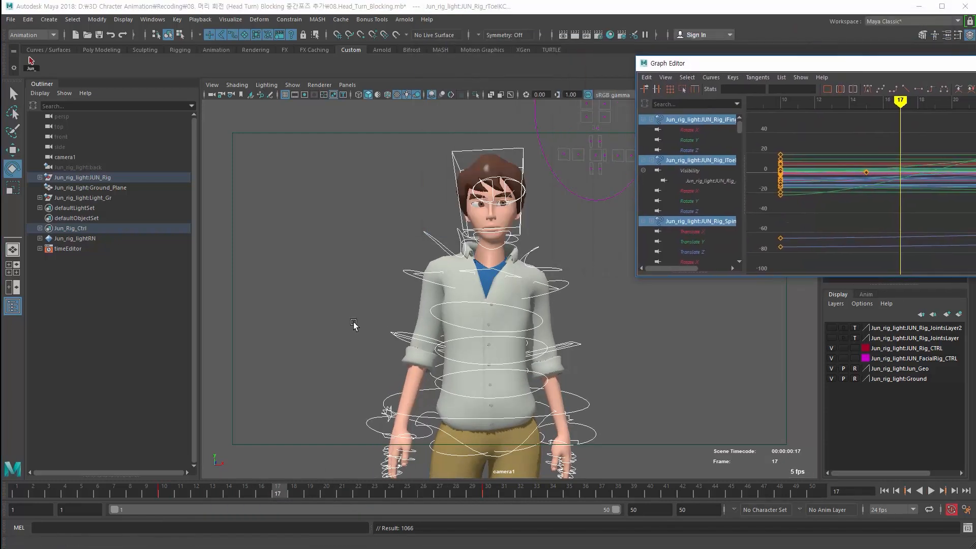
drag(280, 494, 171, 499)
Step: Return the curves to stepped tangents and scrub between frames 10 and 30 to examine the held pose, ending on frame 20
drag(700, 69, 507, 221)
click(737, 242)
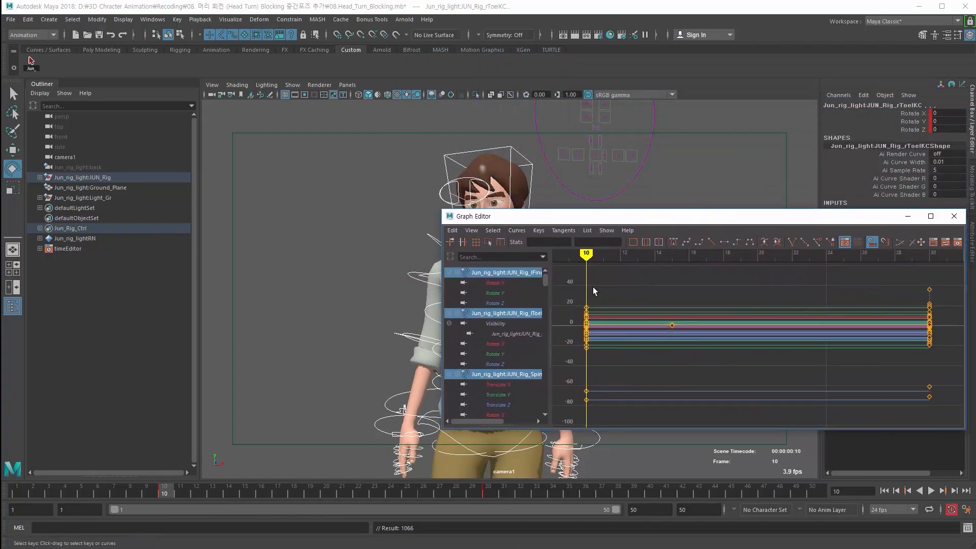
drag(187, 493, 483, 508)
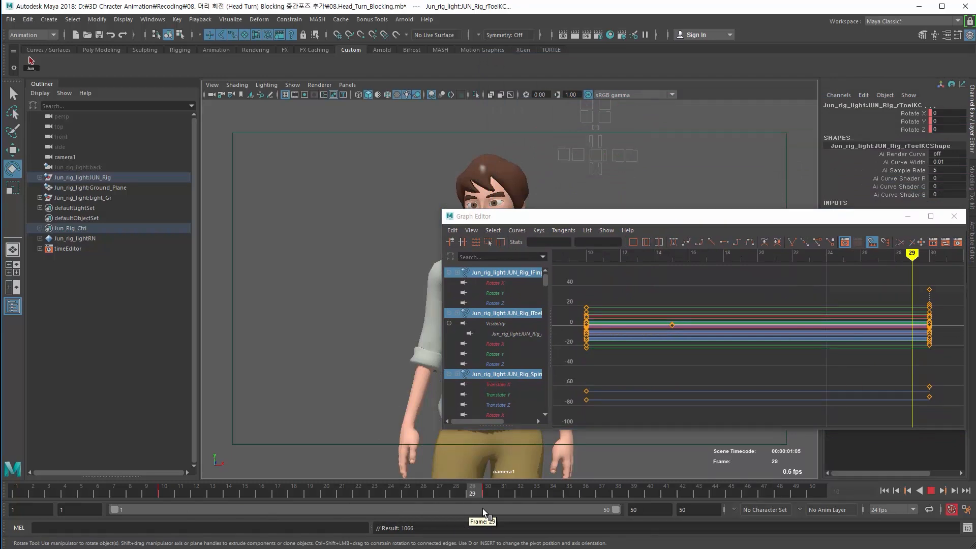
drag(301, 505, 329, 492)
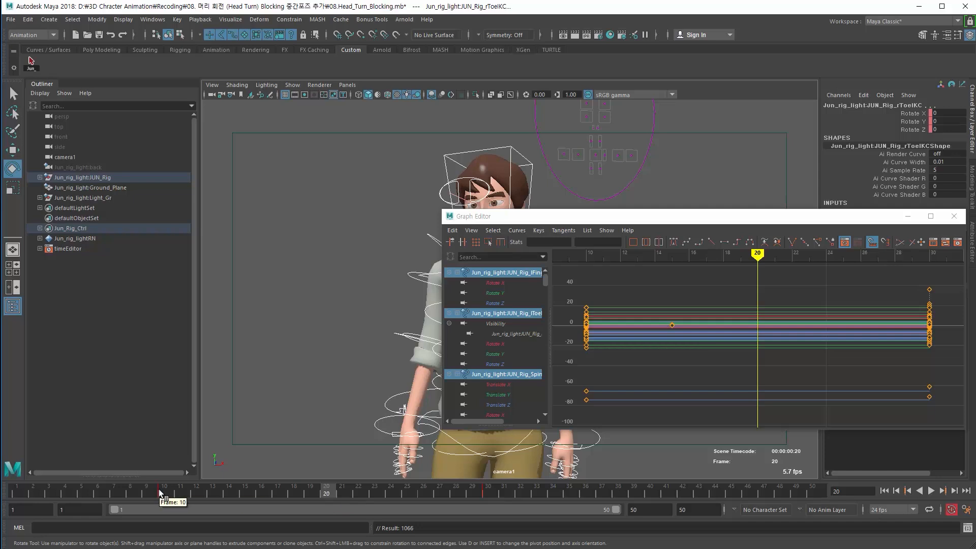
drag(161, 494, 483, 494)
drag(391, 492, 325, 497)
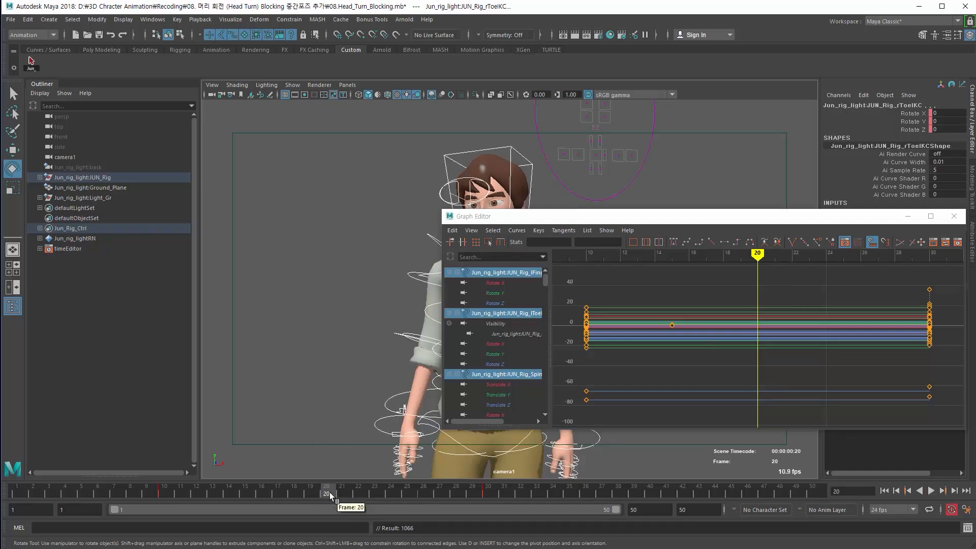
Step: Convert all curves to auto tangents again and examine the interpolated in-between poses at frames 20 and 25
click(674, 243)
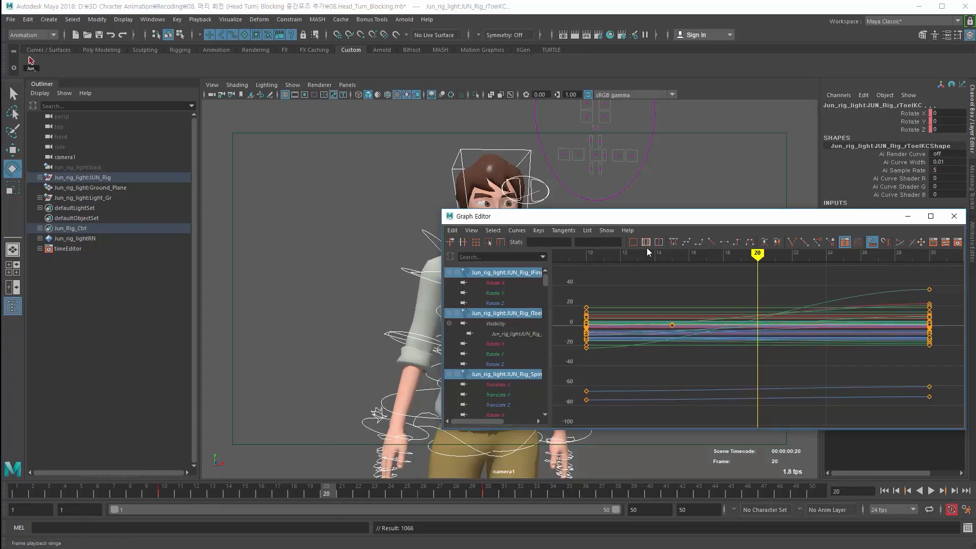
drag(572, 285, 950, 423)
click(688, 288)
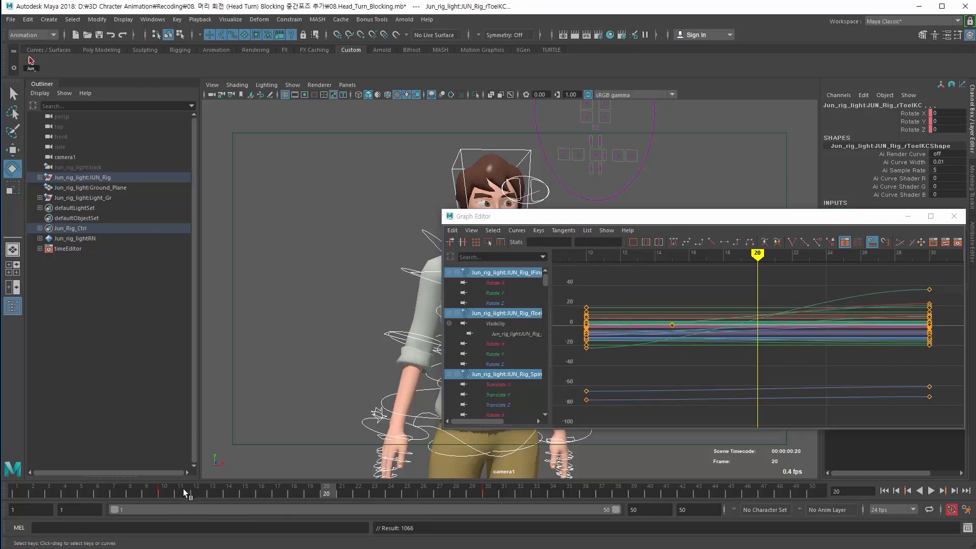
mouse_move(183, 489)
mouse_down()
mouse_move(377, 495)
mouse_move(331, 501)
mouse_up()
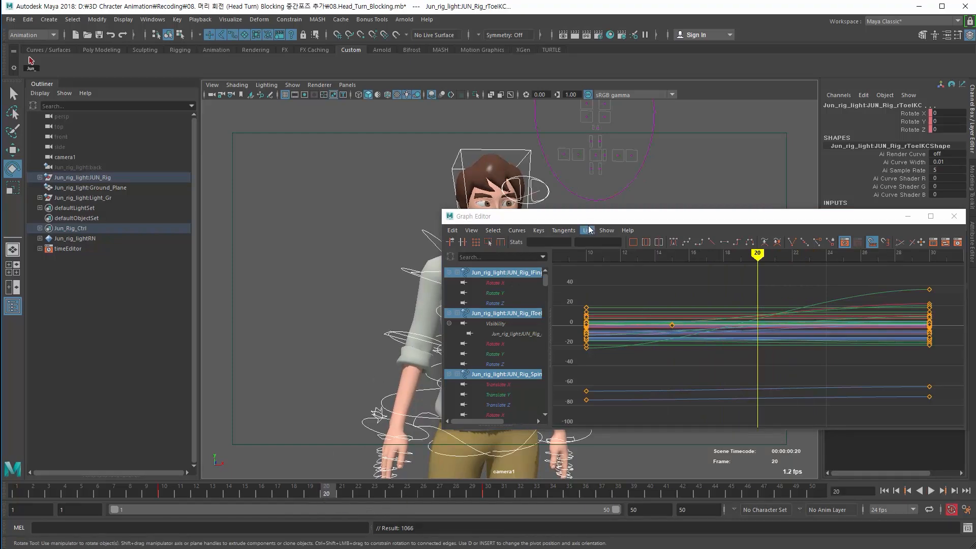
drag(590, 216, 575, 79)
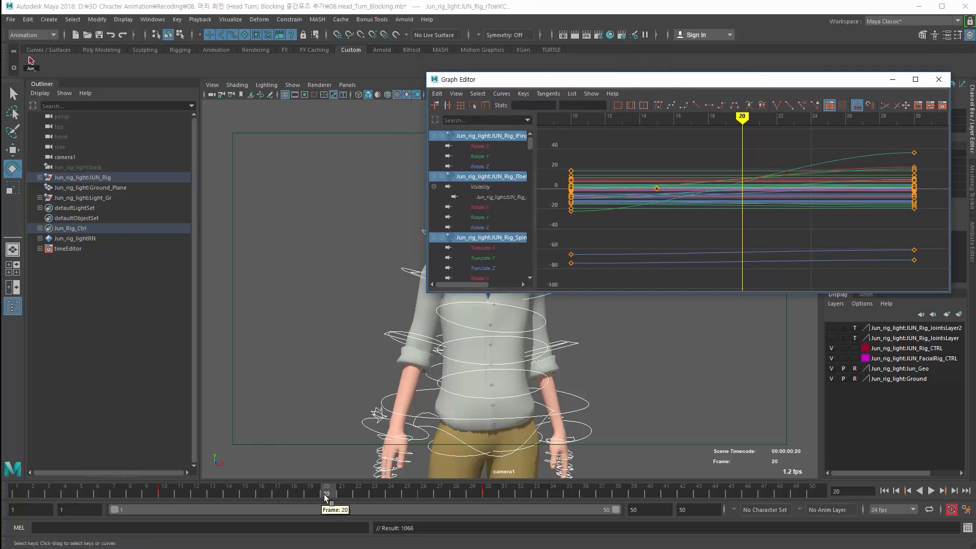
click(411, 494)
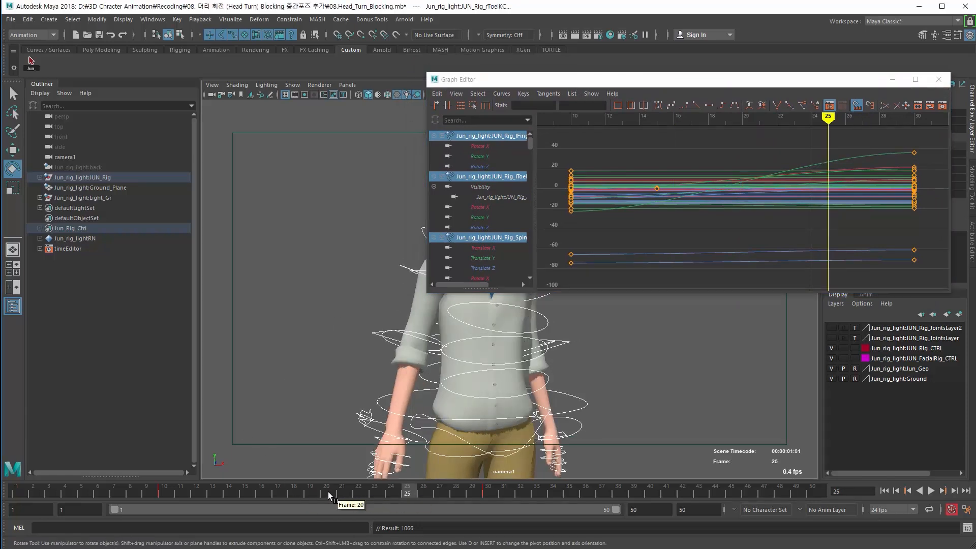
click(328, 492)
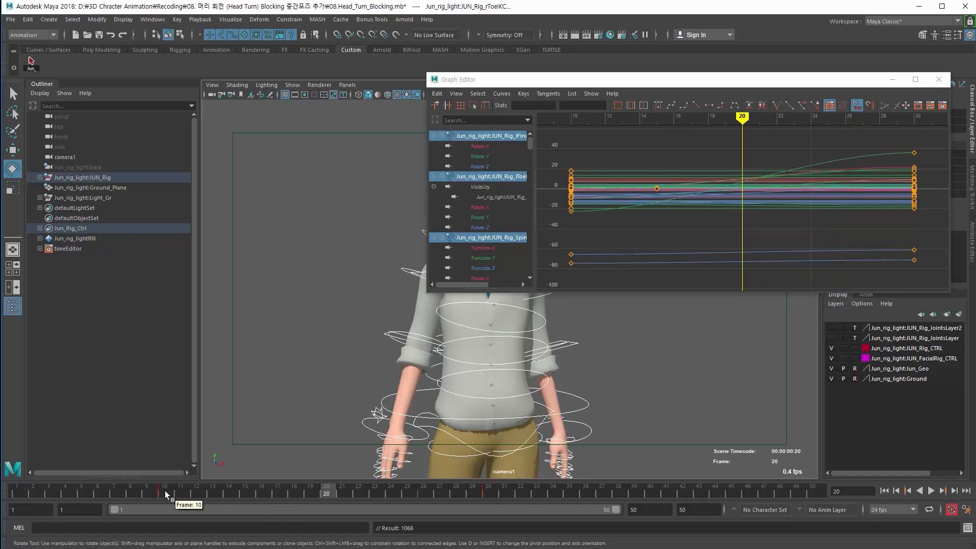
drag(159, 490, 413, 493)
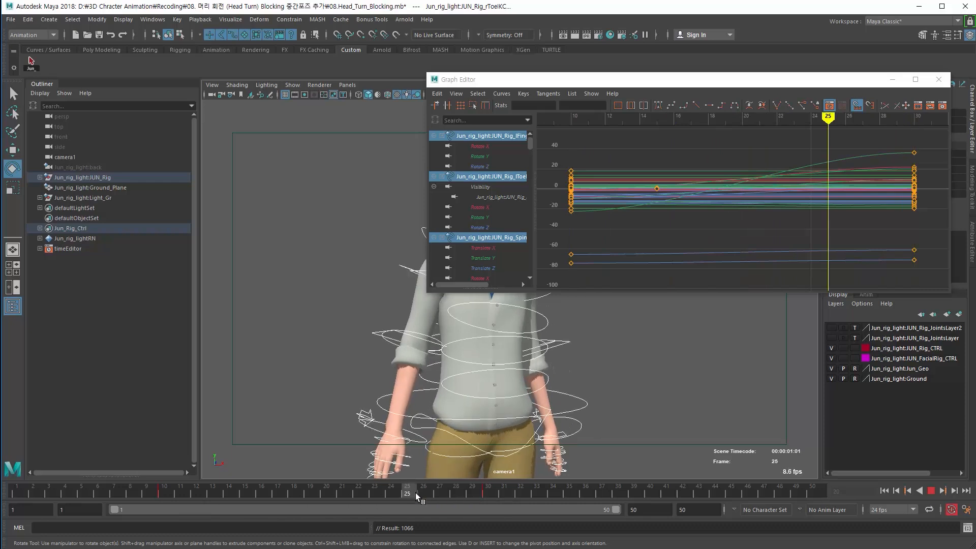
Step: Restore stepped tangents on all curves and set a key on the selected controls at frame 20
click(722, 105)
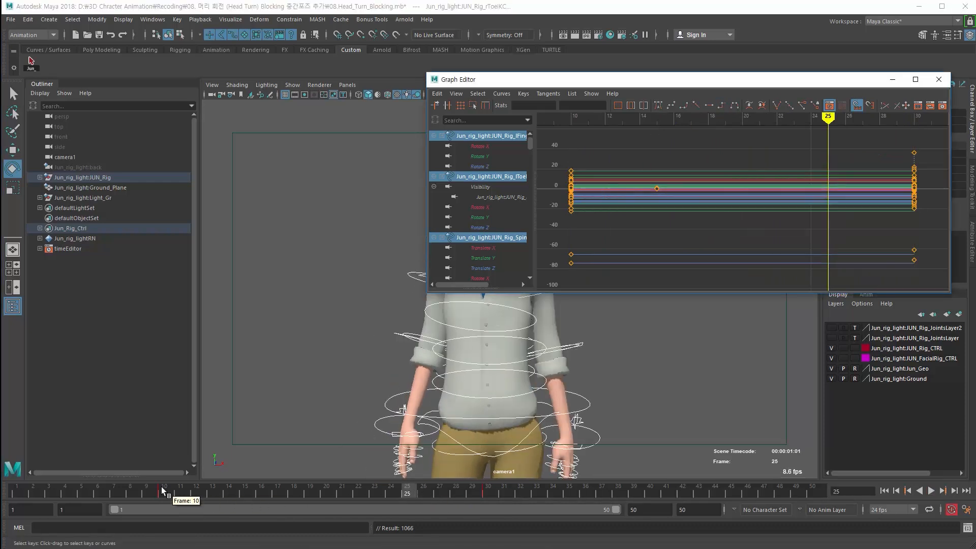
drag(160, 487, 309, 490)
drag(554, 81, 708, 53)
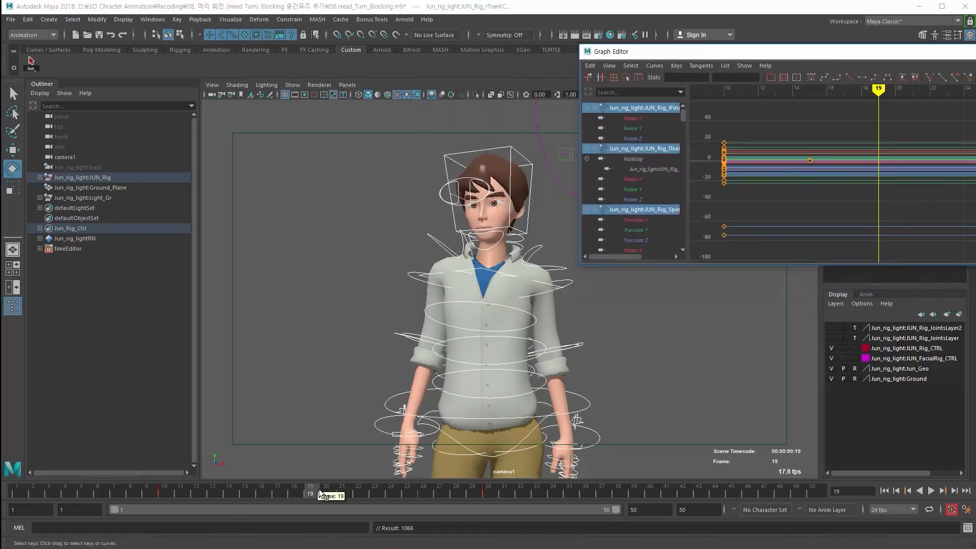
drag(329, 493, 333, 491)
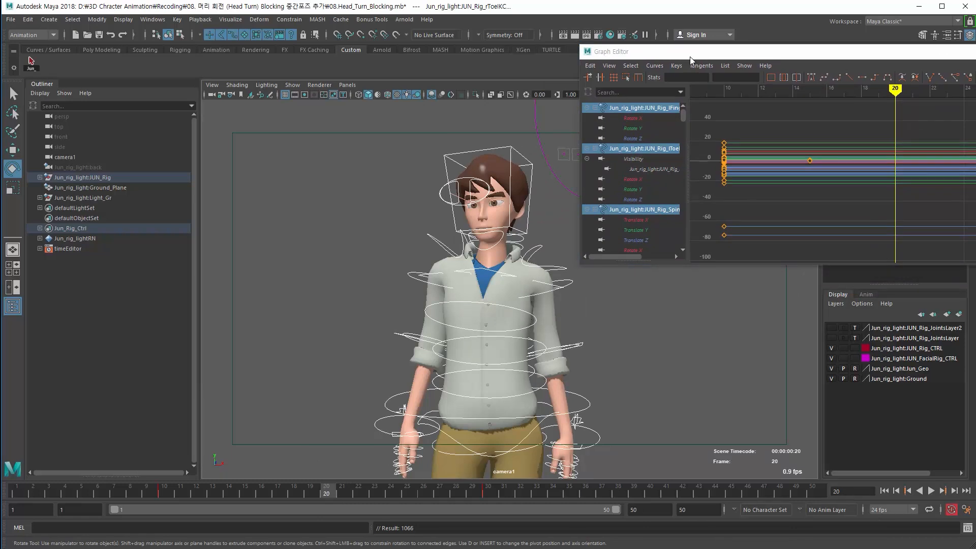
drag(690, 56, 637, 46)
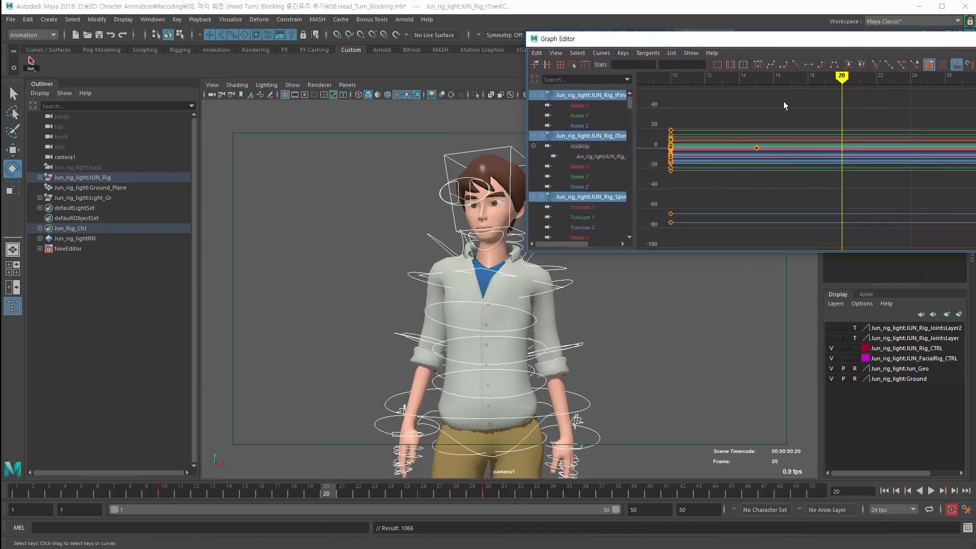
drag(689, 41, 791, 150)
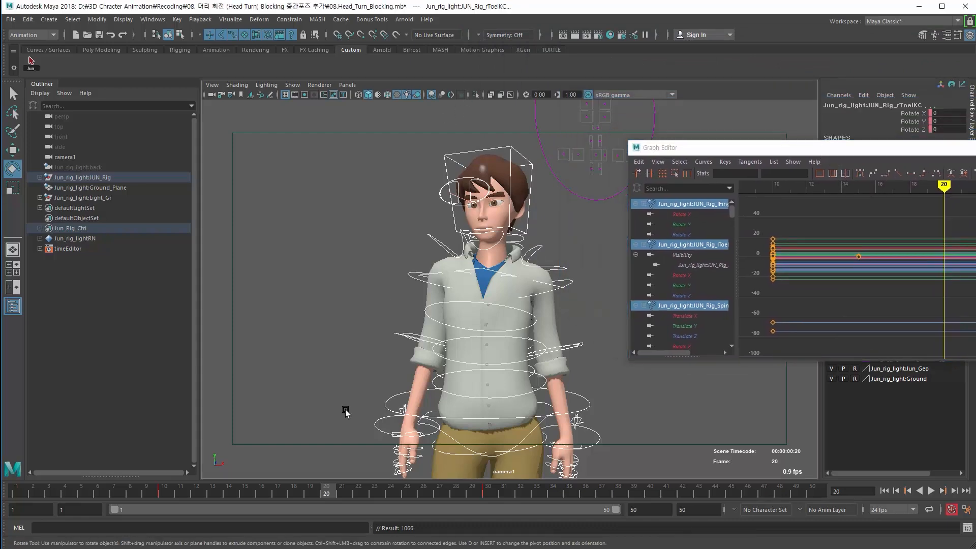
key(s)
Step: Bring the curves into view and scrub up to frame 28 to check the motion following the frame 20 key
drag(743, 148, 420, 107)
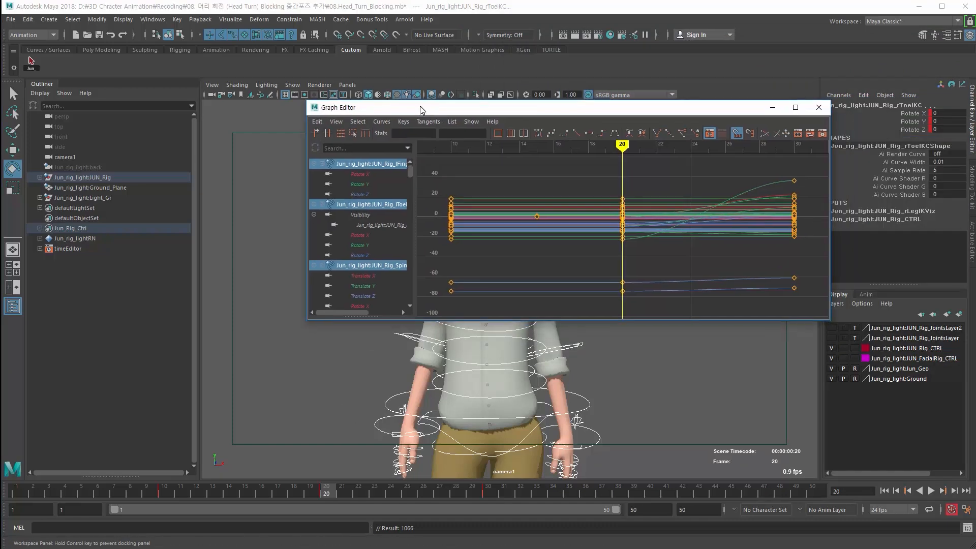
mouse_move(223, 491)
mouse_down()
mouse_move(164, 492)
mouse_move(229, 494)
mouse_up()
drag(302, 486, 478, 491)
drag(298, 501, 456, 500)
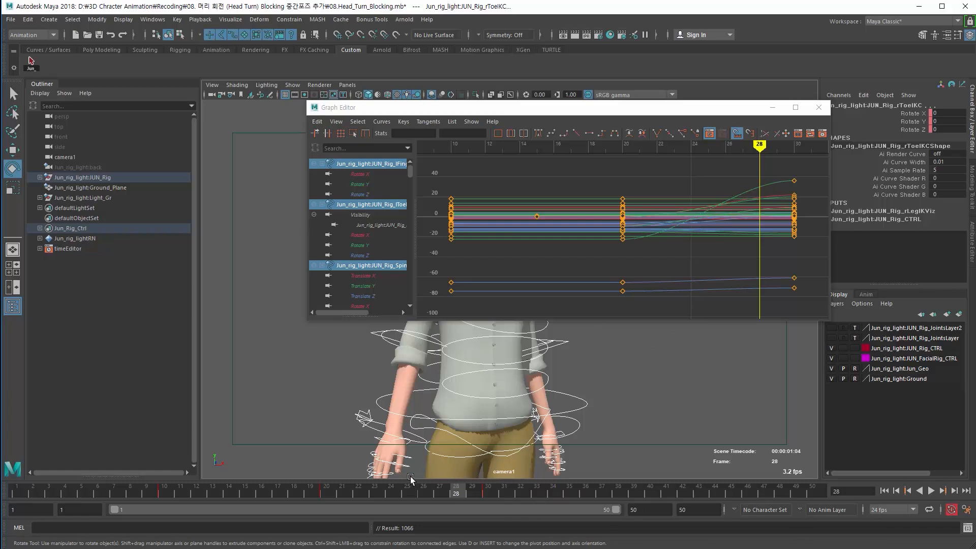
Step: Apply Stepped Next tangents to all curves at frame 35 and play the animation to check the poses
drag(473, 496, 570, 493)
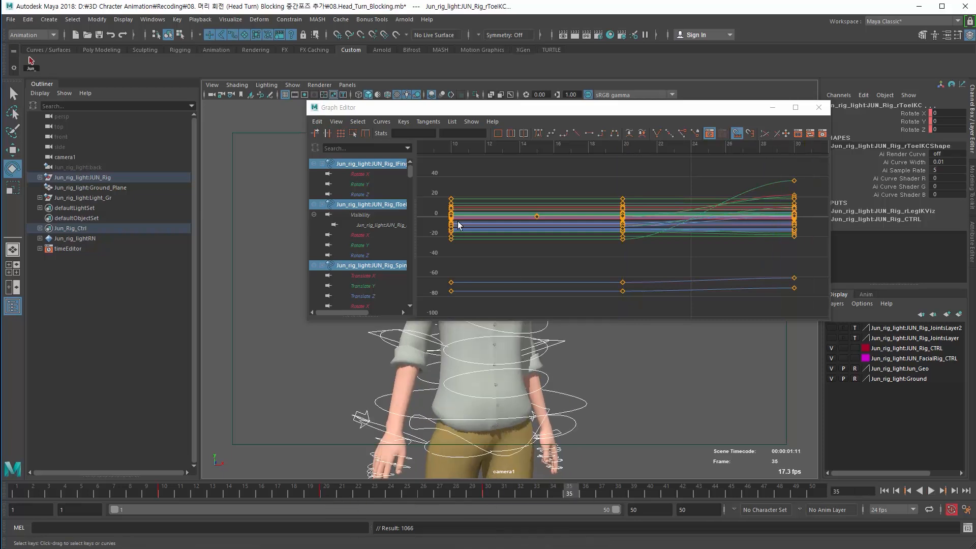
click(428, 122)
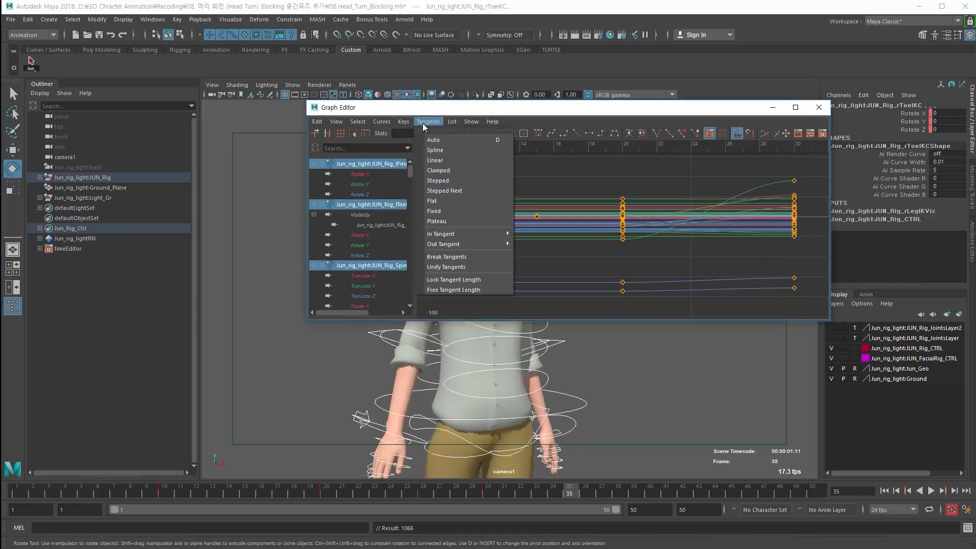
click(460, 193)
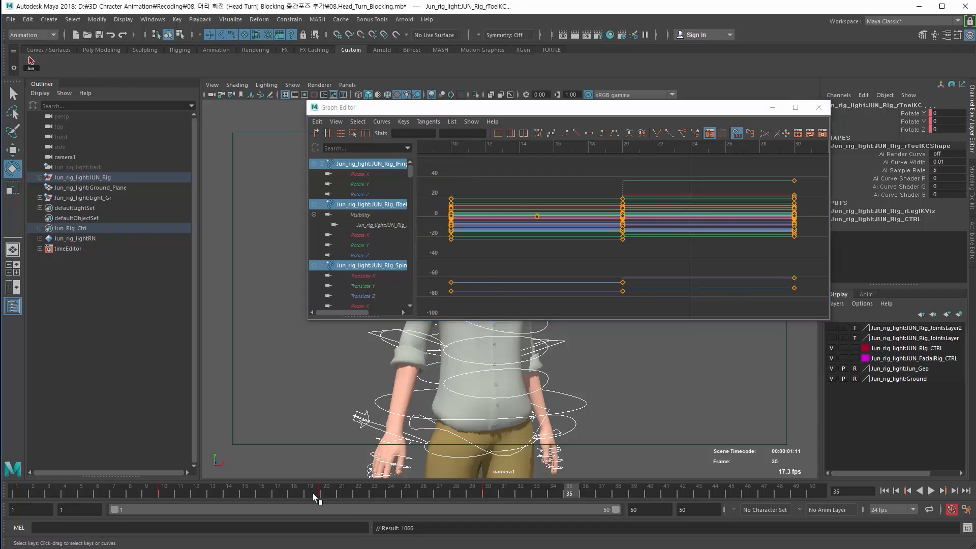
click(230, 495)
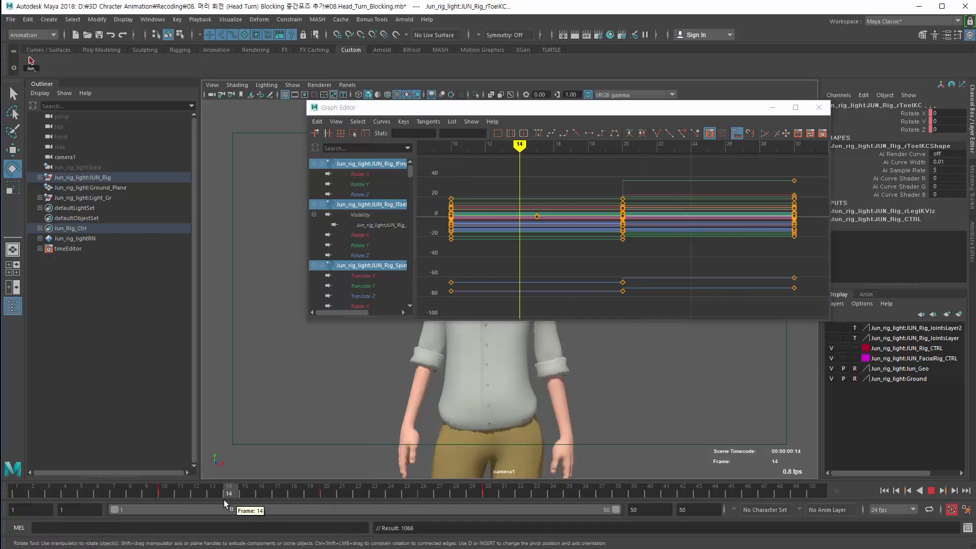
key(alt+v)
key(alt+v)
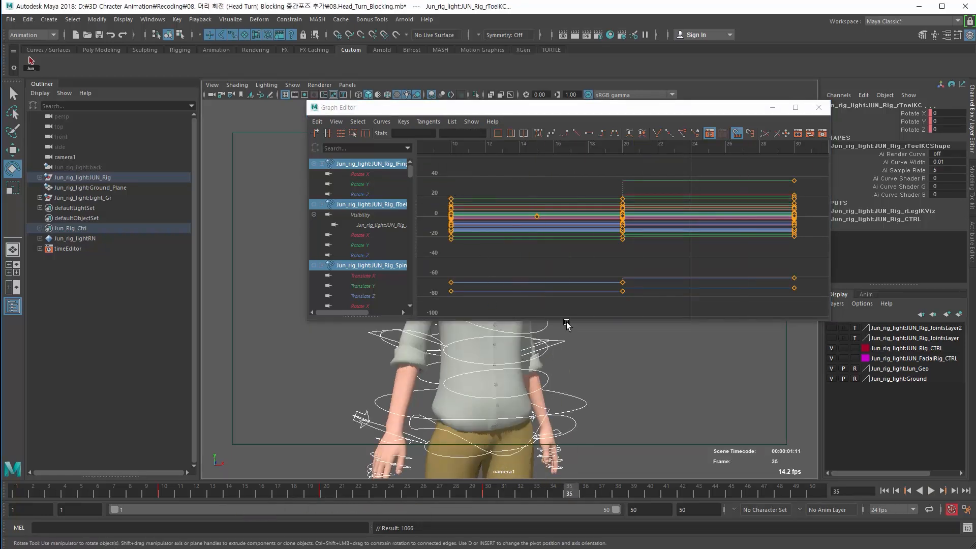
Step: Try rotating the root control at frame 35 to a Rotate Z of 7.595
alt+middle_drag(681, 271, 552, 272)
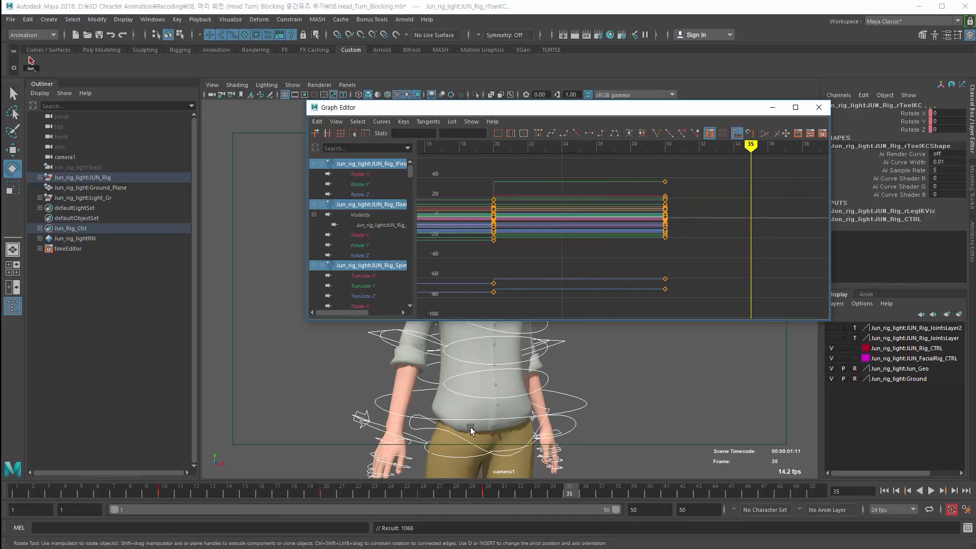
drag(473, 108, 719, 104)
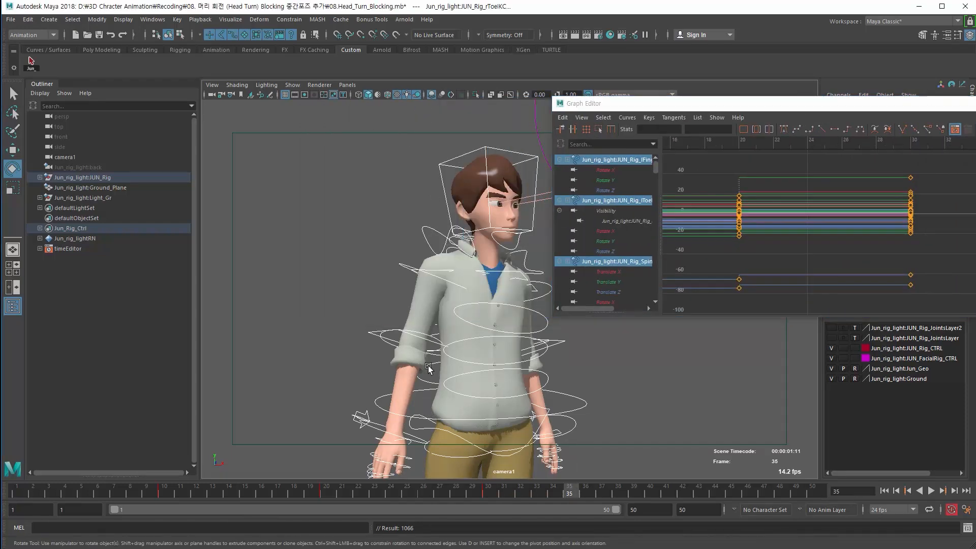
click(370, 418)
key(w)
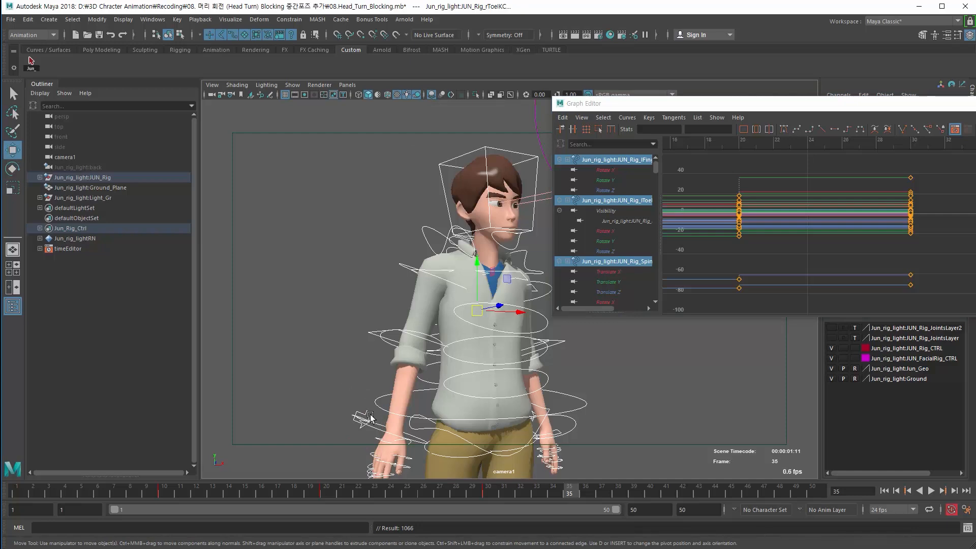
key(e)
click(377, 402)
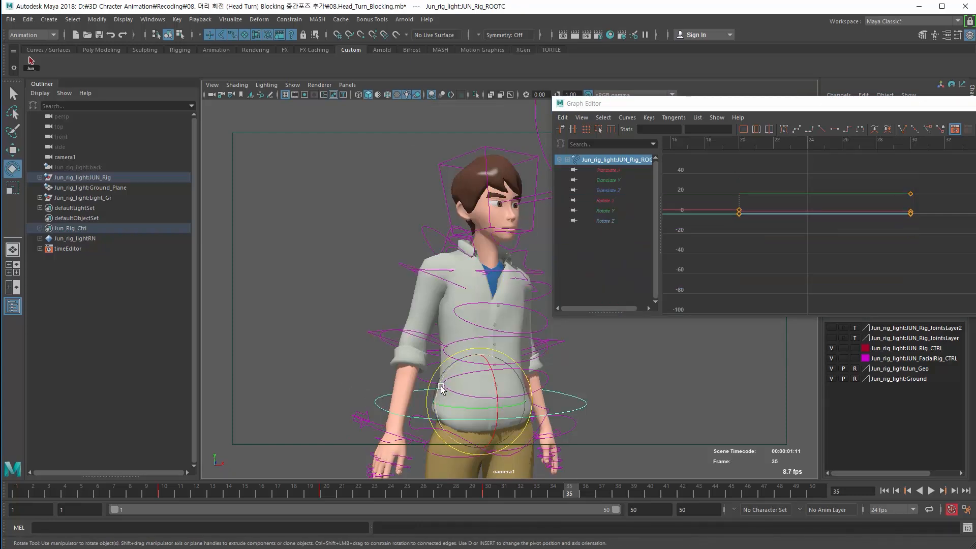
drag(442, 389, 410, 391)
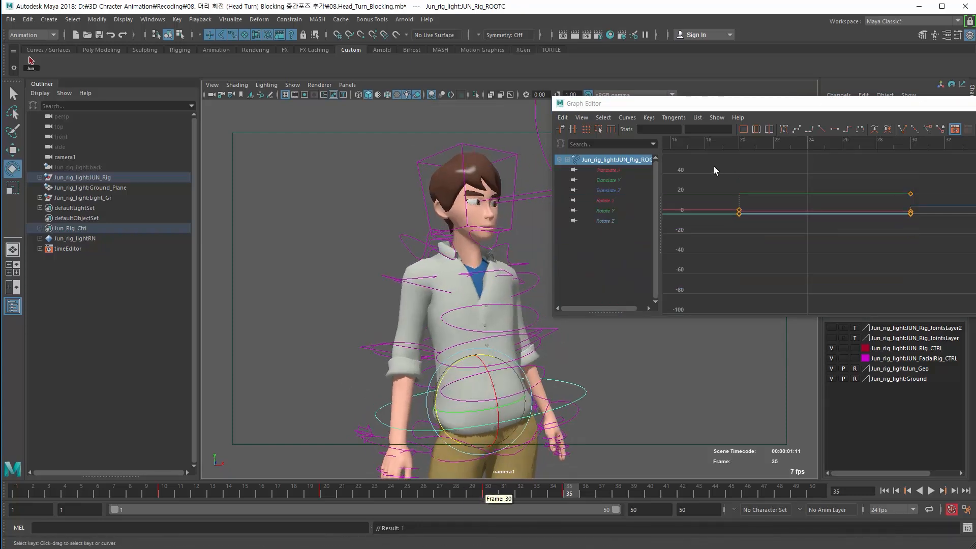
Step: Scrub between frames 30 and 35 to examine the new root key's curve, and undo the root rotation
drag(716, 105, 516, 72)
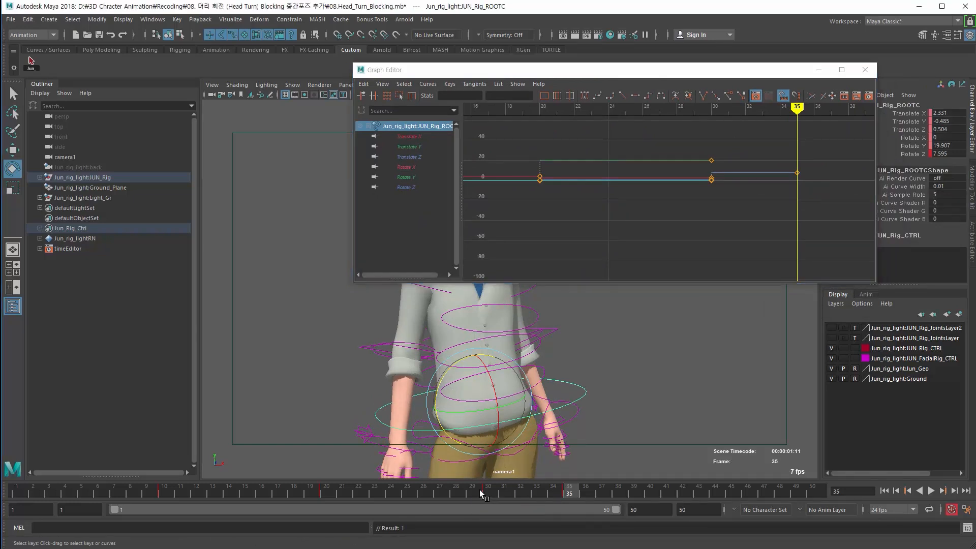
drag(480, 490, 561, 489)
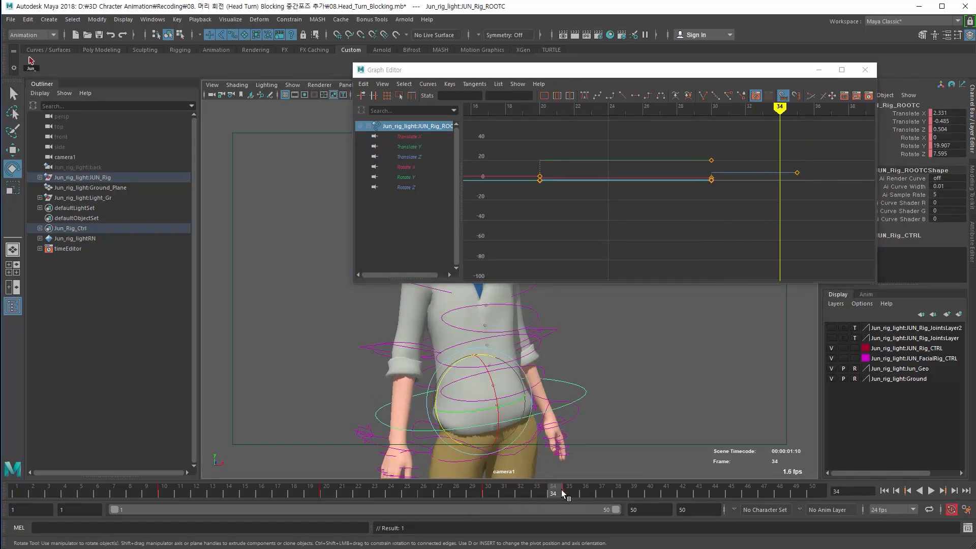
key(period)
key(ctrl+z)
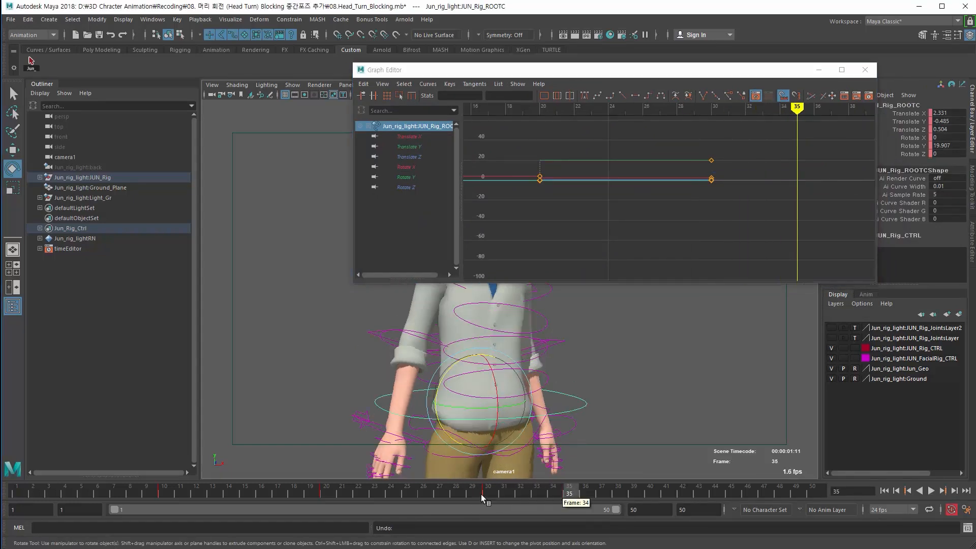
Step: Key the root control at frame 15, rotate it to -6 on Z, and examine its curve towards frame 20
click(247, 491)
key(s)
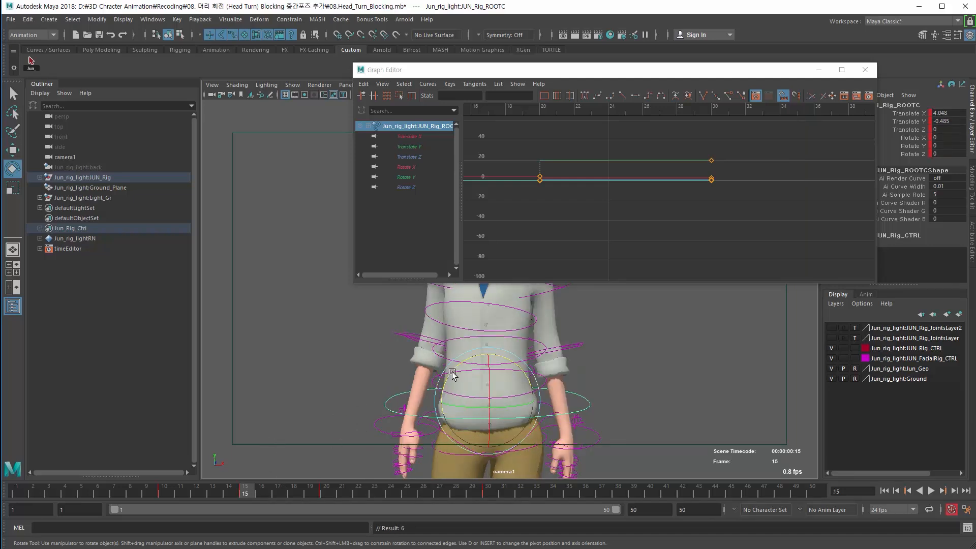
drag(453, 375, 460, 371)
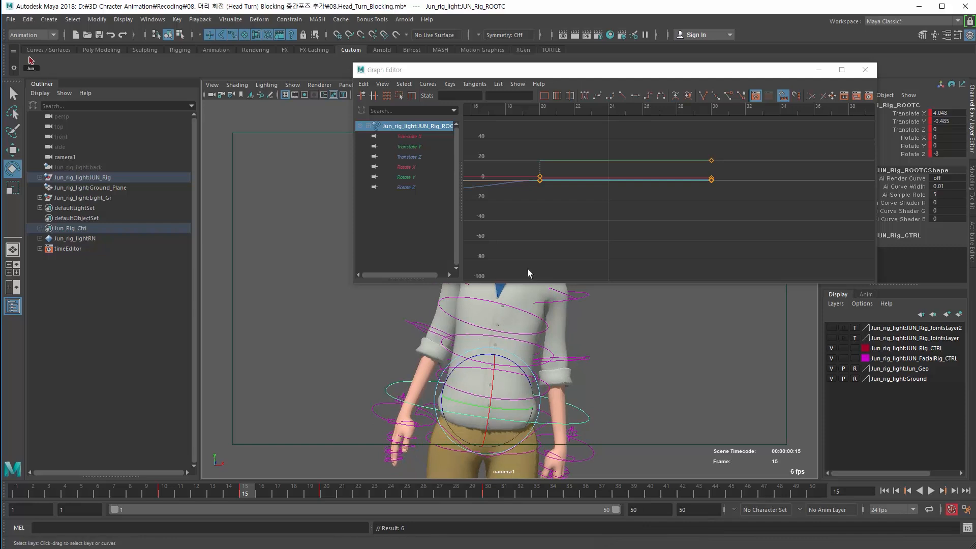
alt+middle_drag(527, 268, 632, 257)
alt+right_drag(632, 257, 342, 469)
alt+right_drag(601, 270, 617, 212)
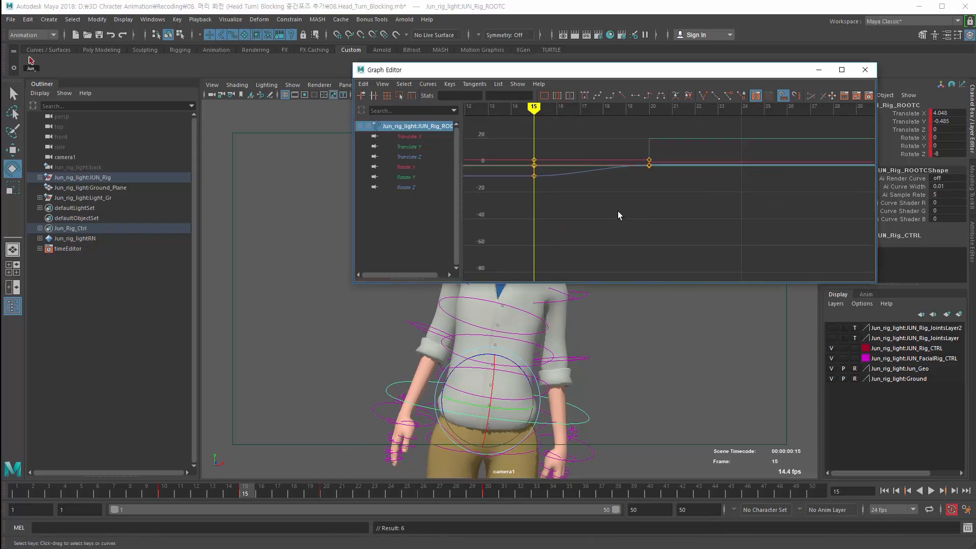
drag(252, 493, 315, 497)
Step: Undo the root rotation at frame 15 and fit the root control's curves in the graph view
key(ctrl+z)
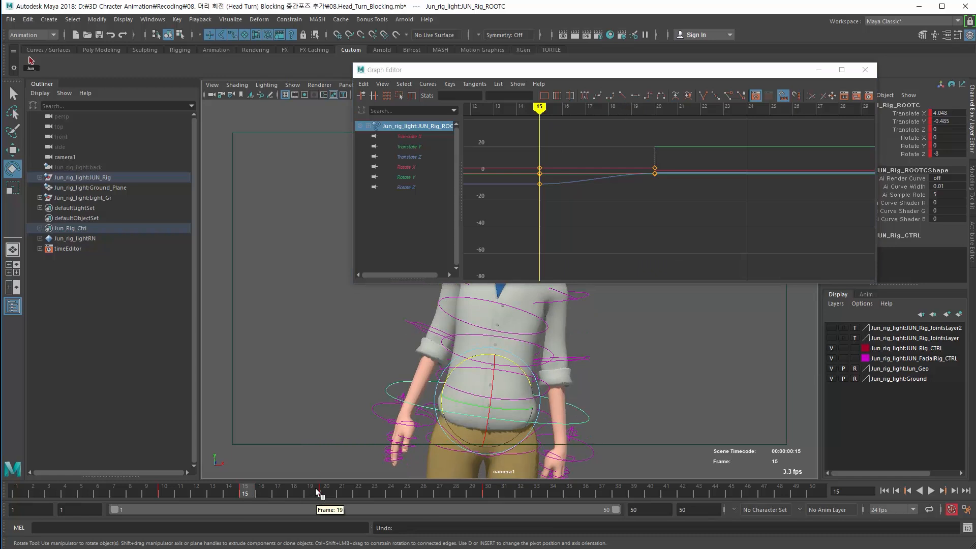
key(ctrl+z)
key(a)
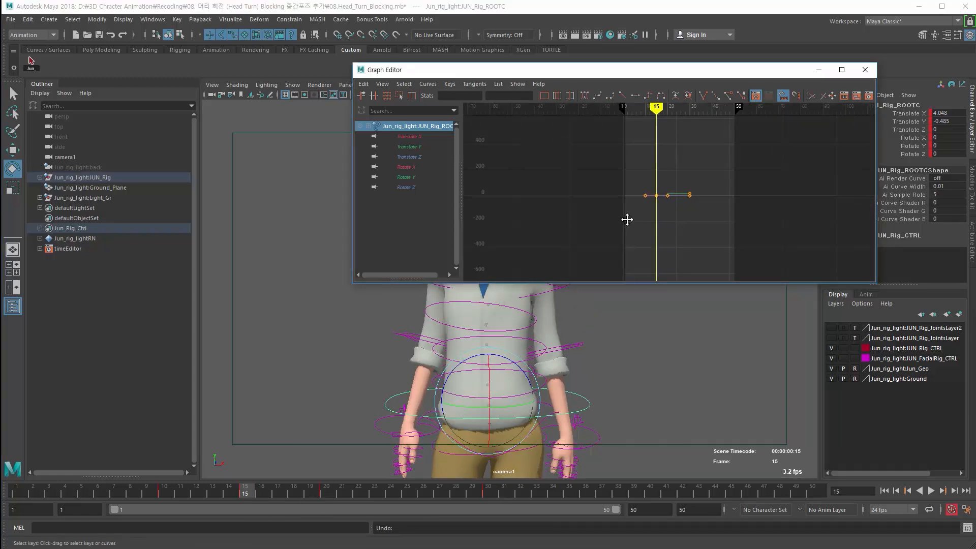
key(f)
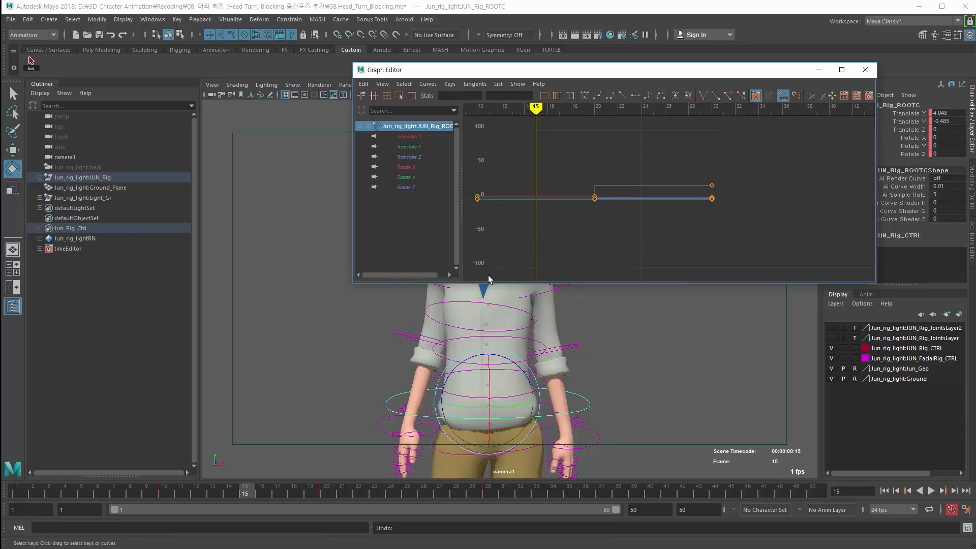
Step: Undo the earlier edits back through the Stepped Next tangents and the key set on all controls at frame 20
key(ctrl+z)
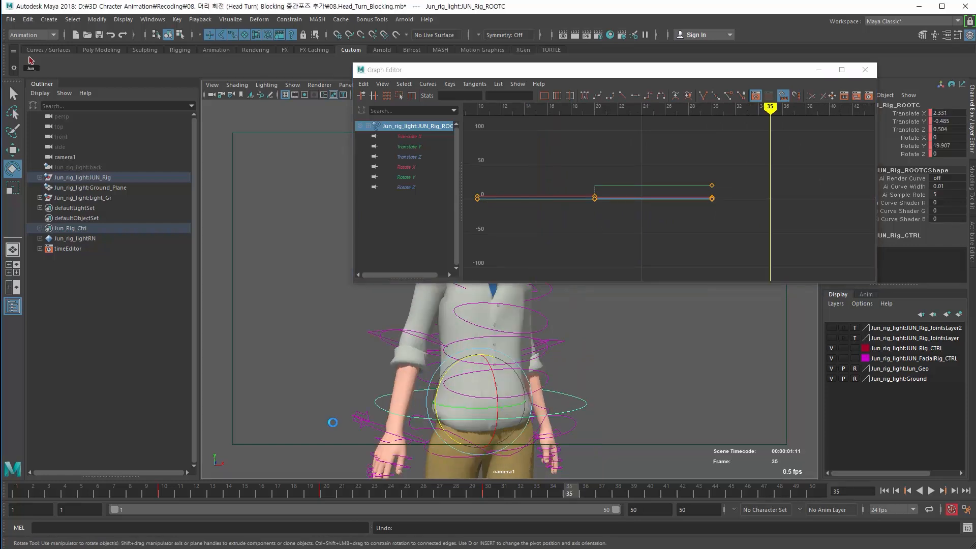
key(ctrl+z)
key(ctrl+z)
key(ctrl+z)
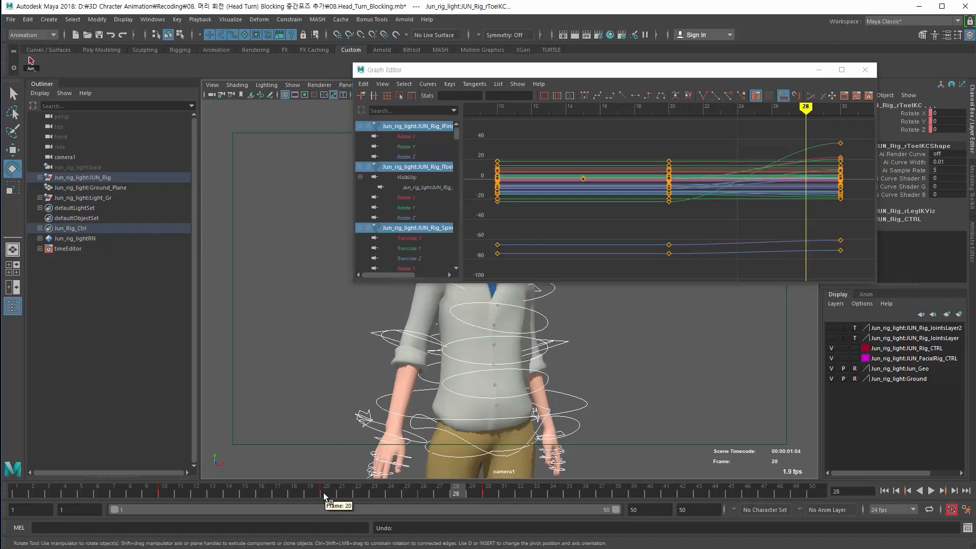
click(324, 492)
key(ctrl+z)
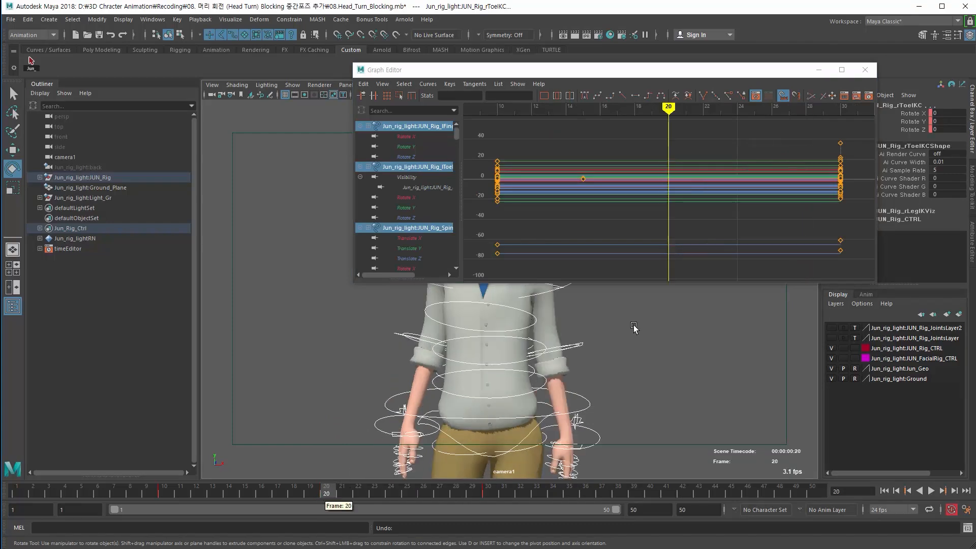
Step: Set the default in tangent to Clamped and the default out tangent to Stepped in the animation preferences
click(967, 510)
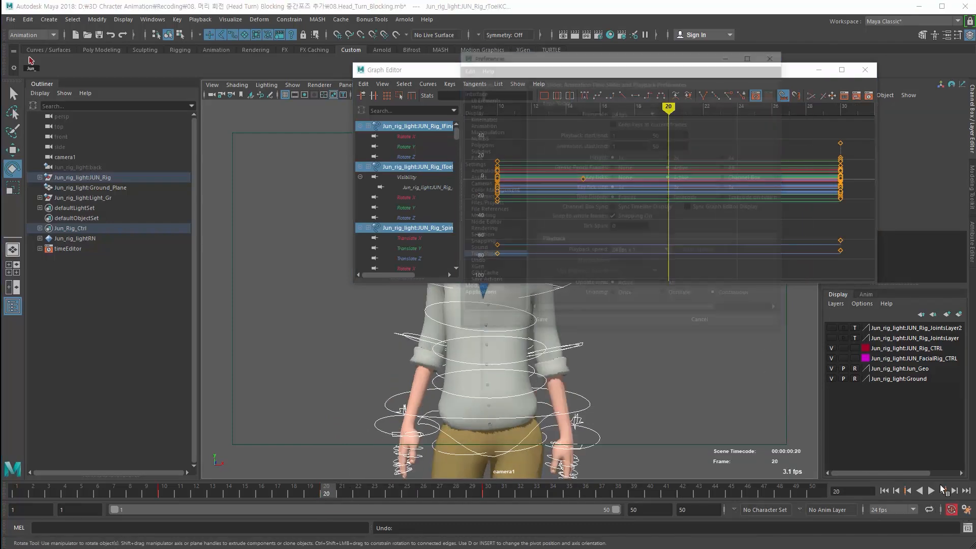
click(481, 172)
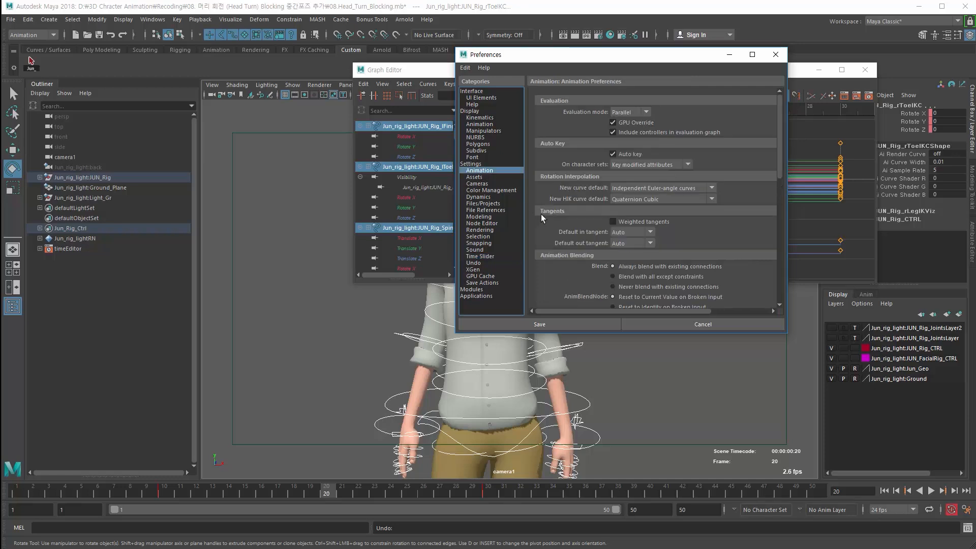
click(627, 233)
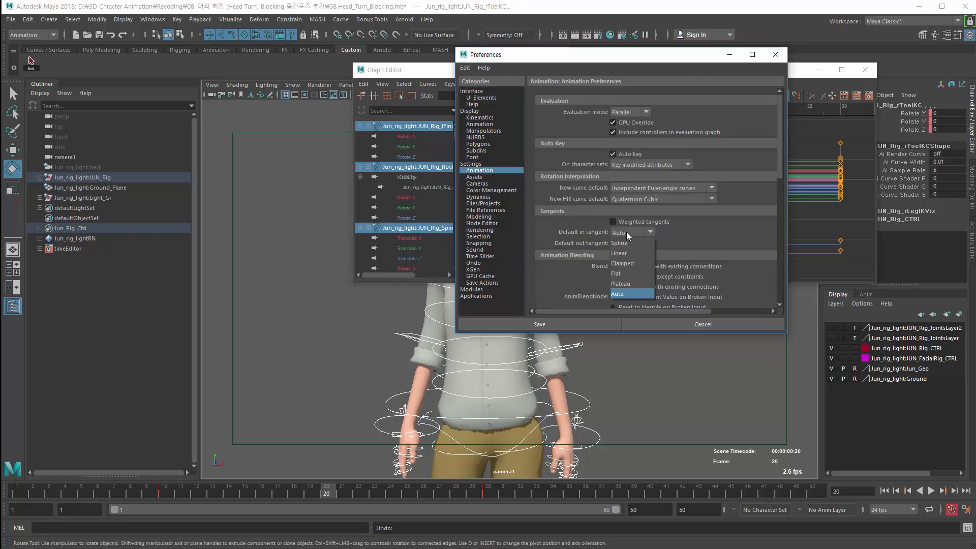
click(583, 233)
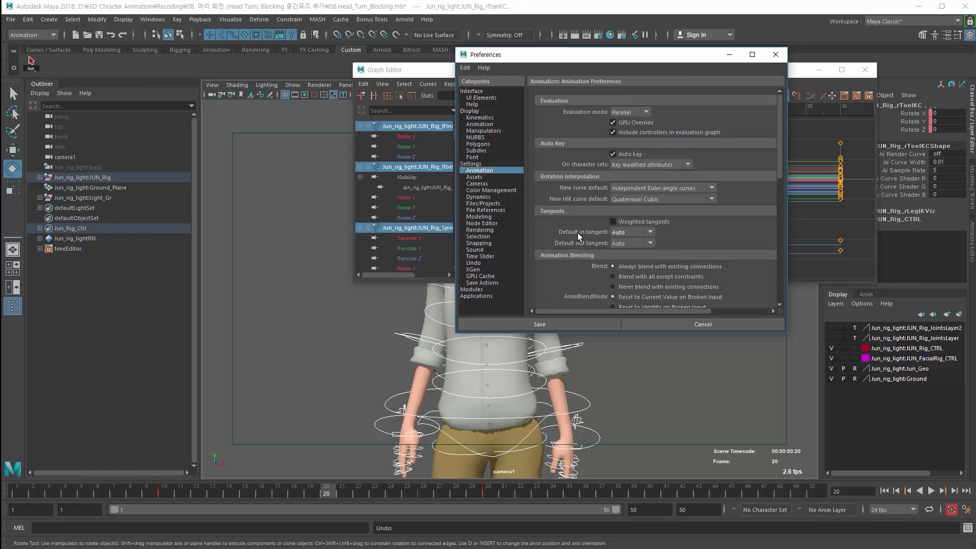
click(629, 234)
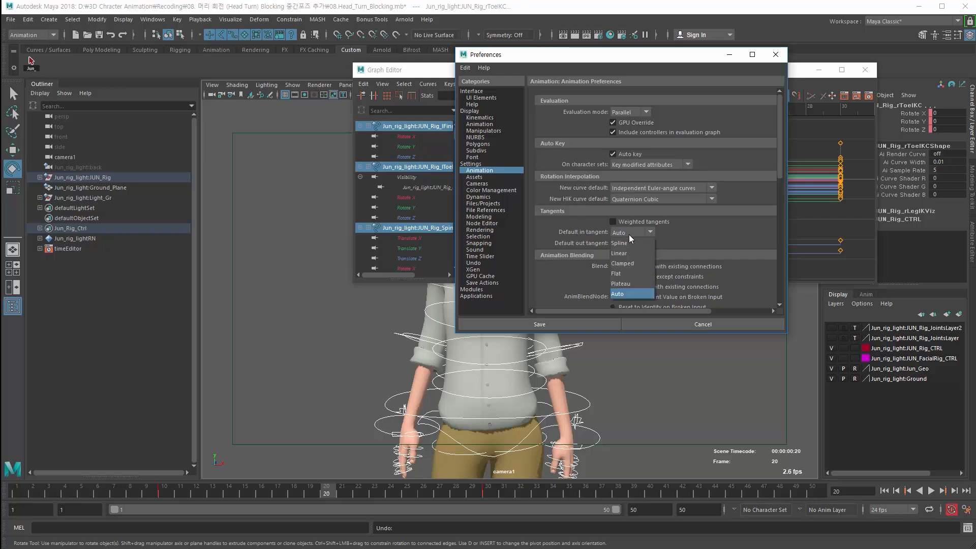
click(634, 263)
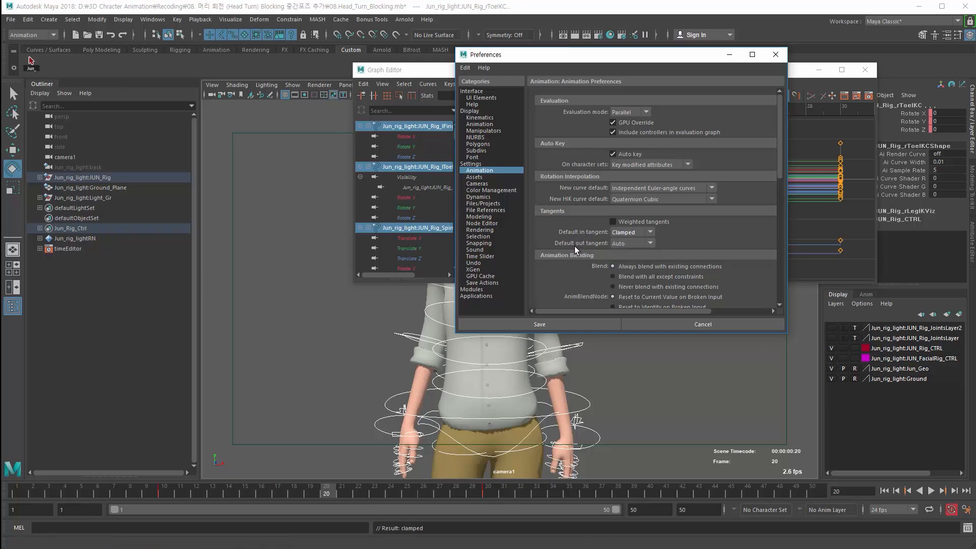
click(630, 244)
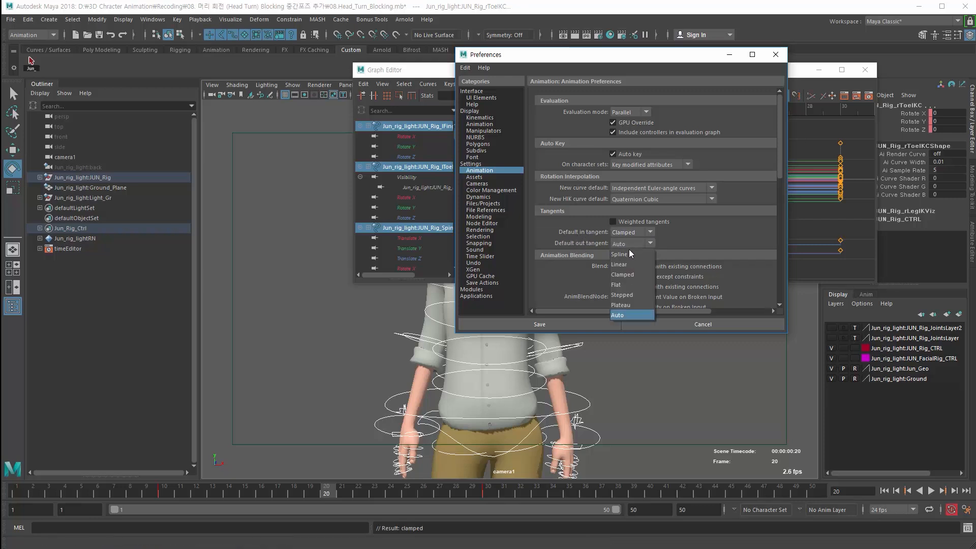
click(625, 295)
click(775, 55)
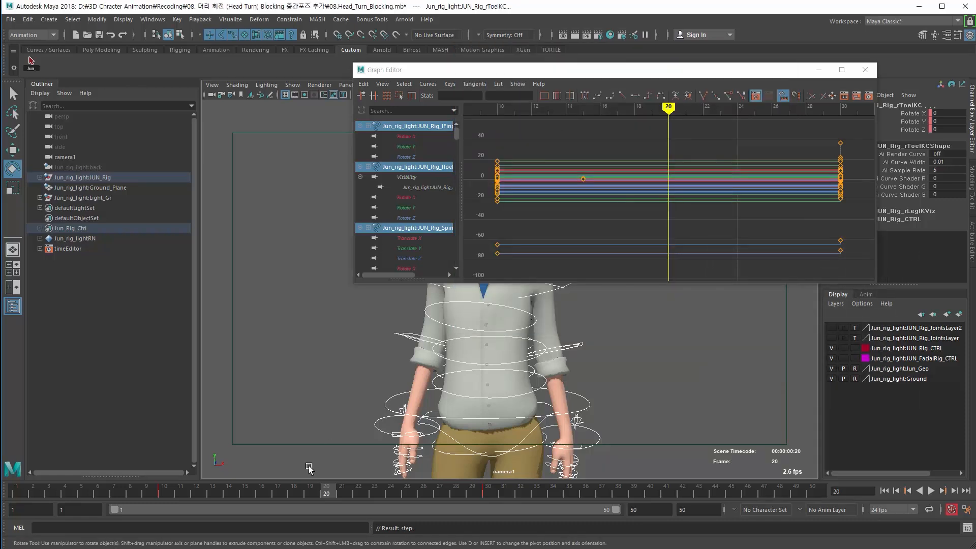
Step: Rotate the root control to 7.552 on Z at frame 19, key it, and bring its curves into view
click(309, 489)
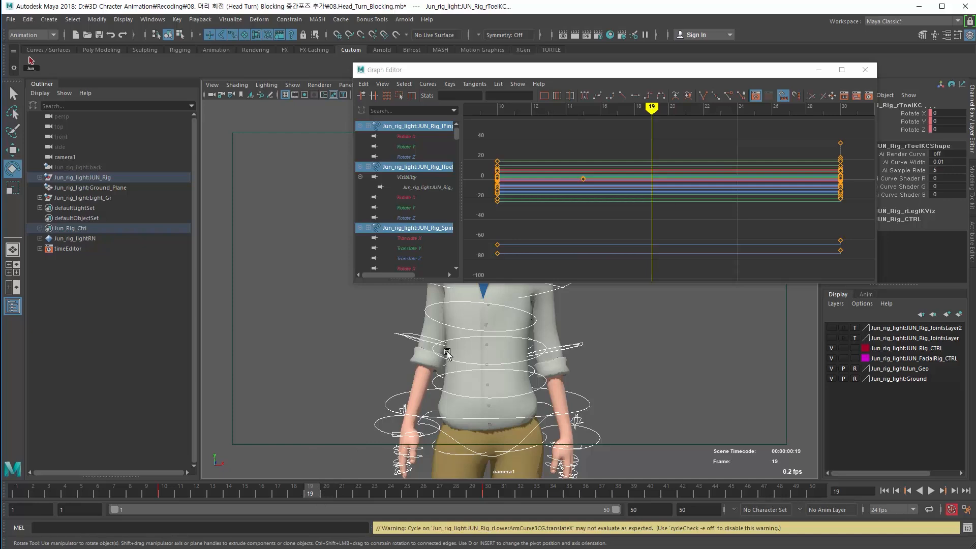
drag(449, 71, 680, 105)
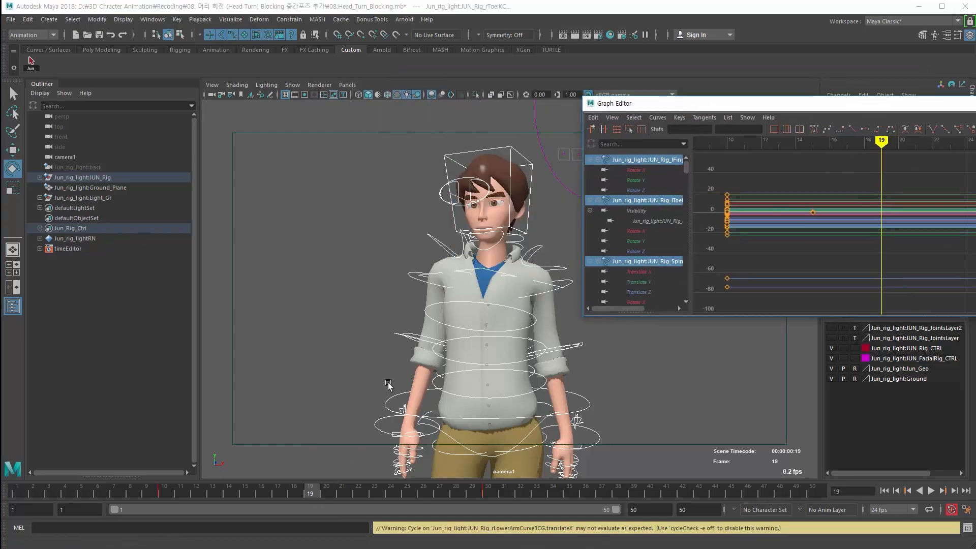
click(389, 403)
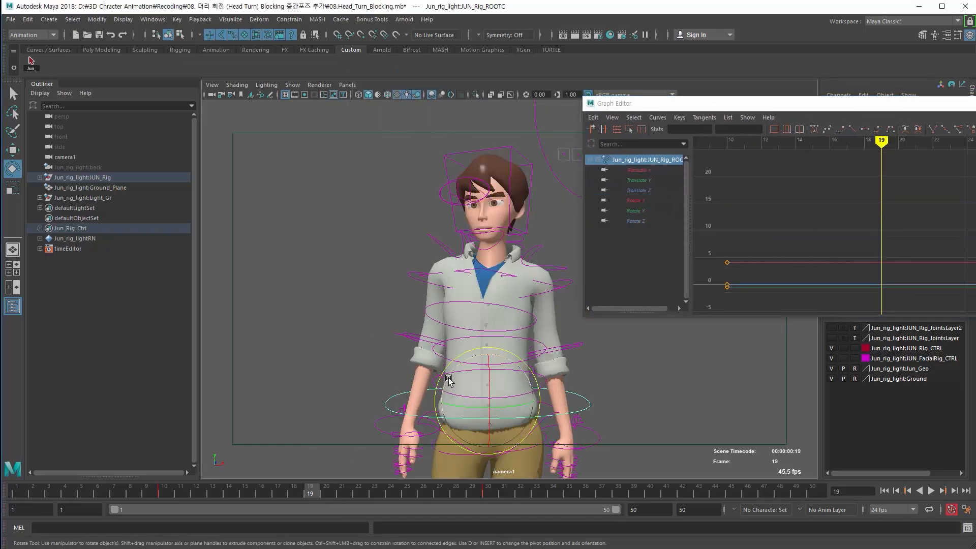
drag(447, 384, 446, 385)
key(s)
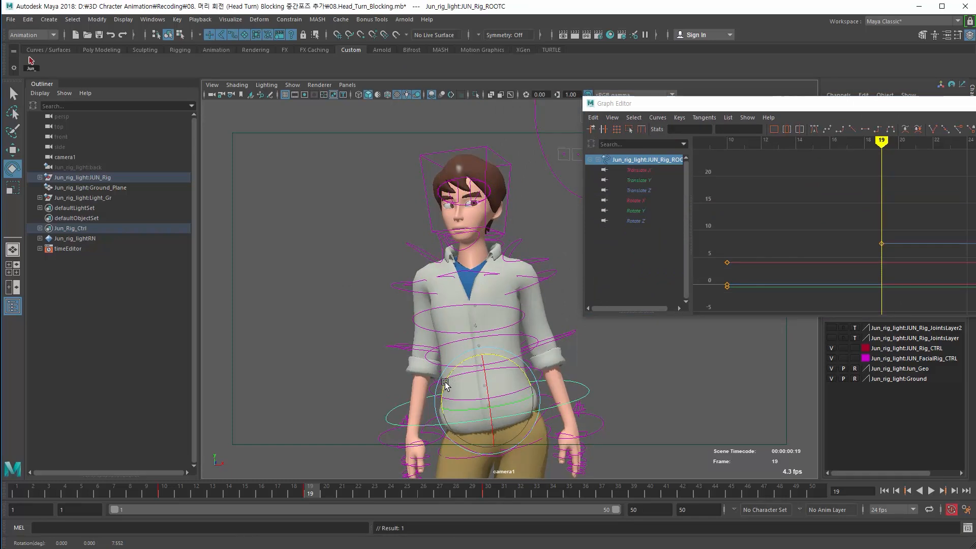
drag(726, 105, 545, 78)
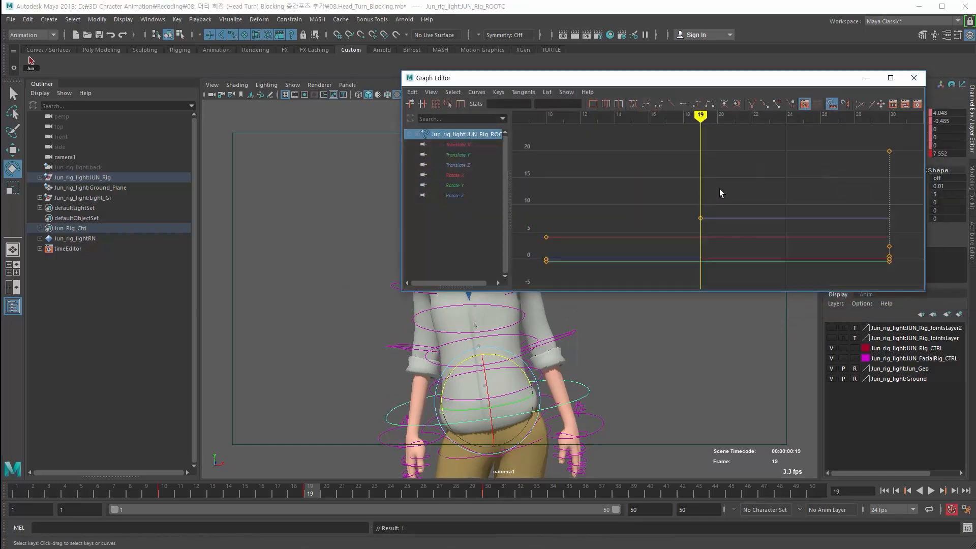
Step: Rotate the root control to -5.432 on Z at frame 36 and inspect its curves and the stepped motion around that key
drag(166, 489, 586, 492)
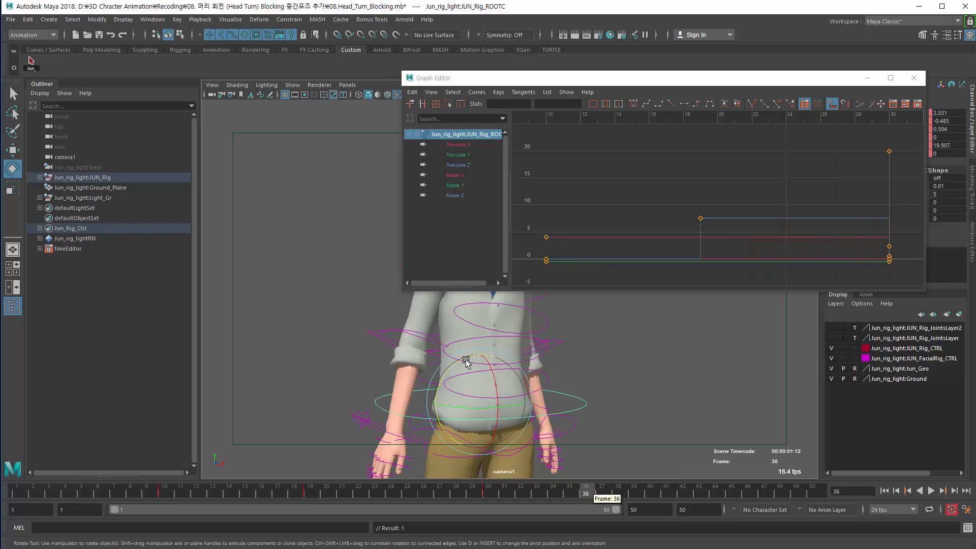
drag(457, 368, 458, 367)
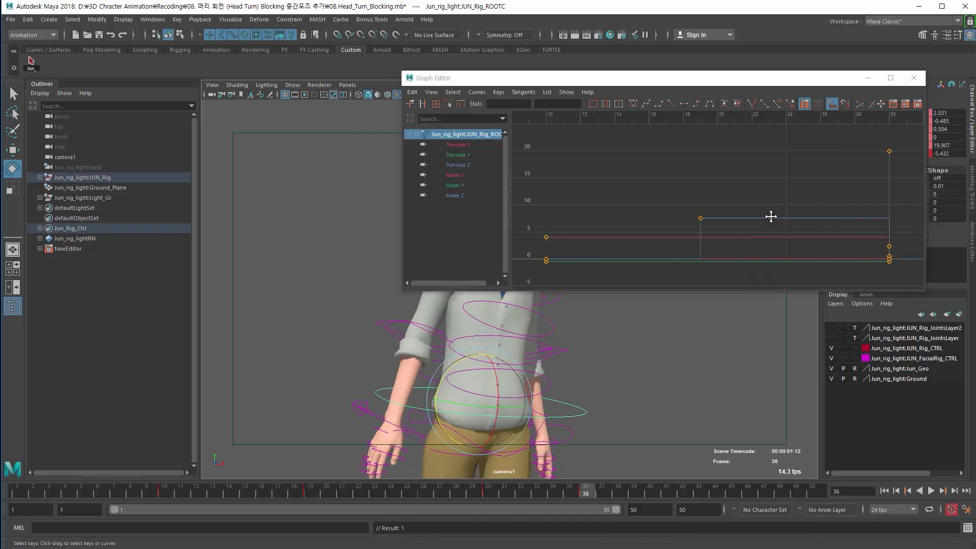
alt+middle_drag(771, 216, 712, 210)
alt+right_drag(712, 210, 758, 231)
click(706, 229)
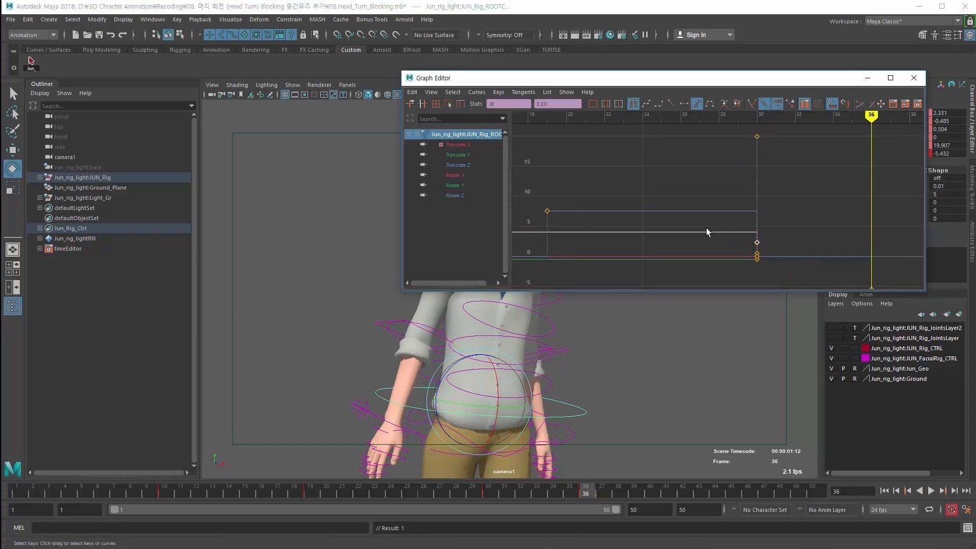
key(a)
click(538, 492)
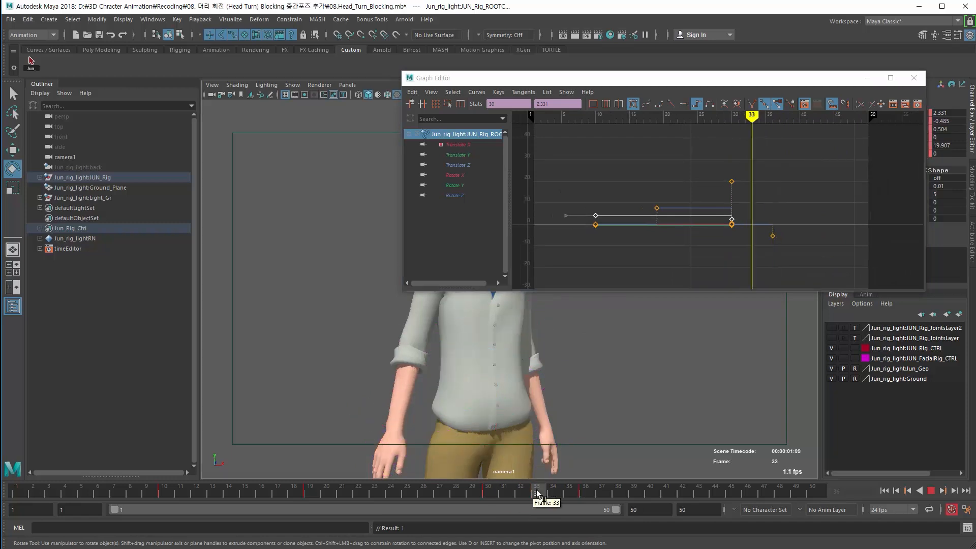
drag(538, 492, 586, 492)
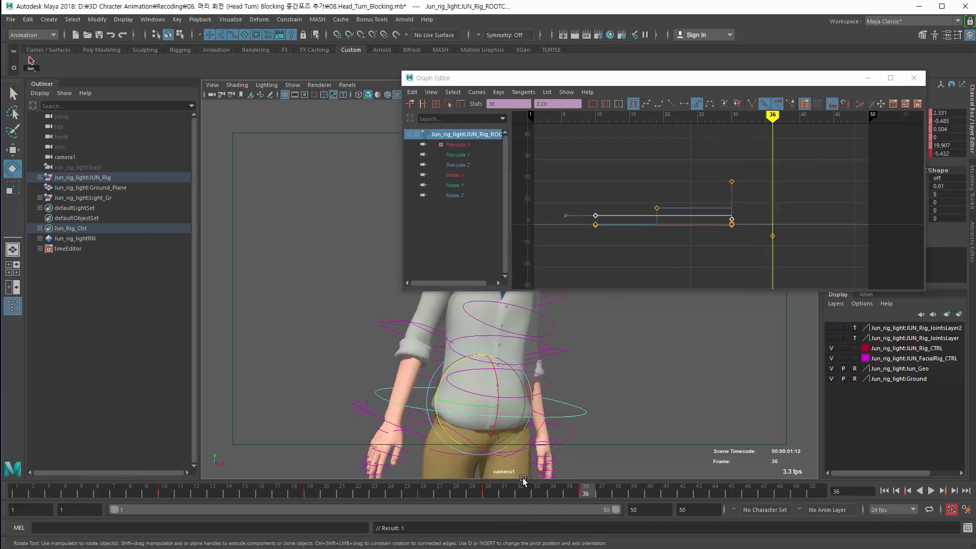
Step: Undo the root control's test rotations at frames 36 and 19
key(ctrl+z)
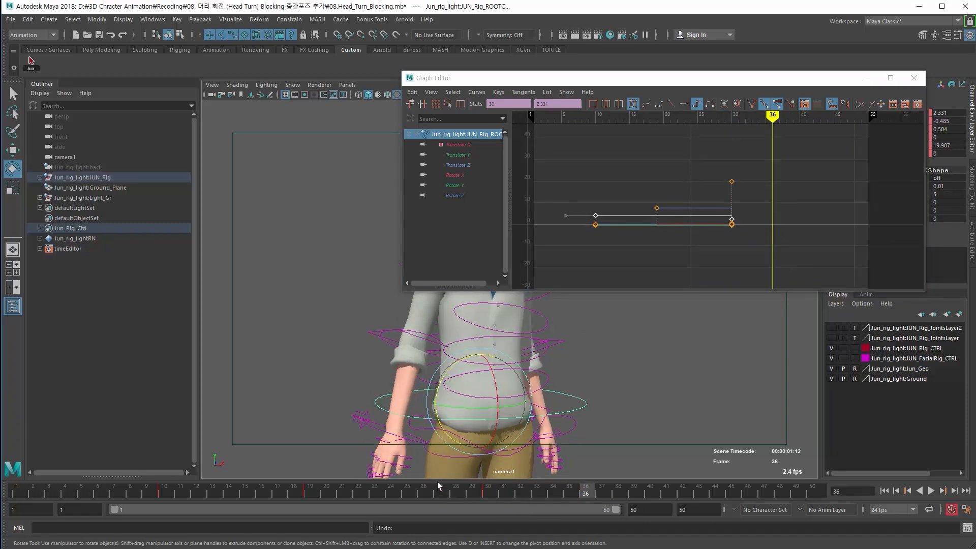
key(ctrl+z)
key(ctrl+z)
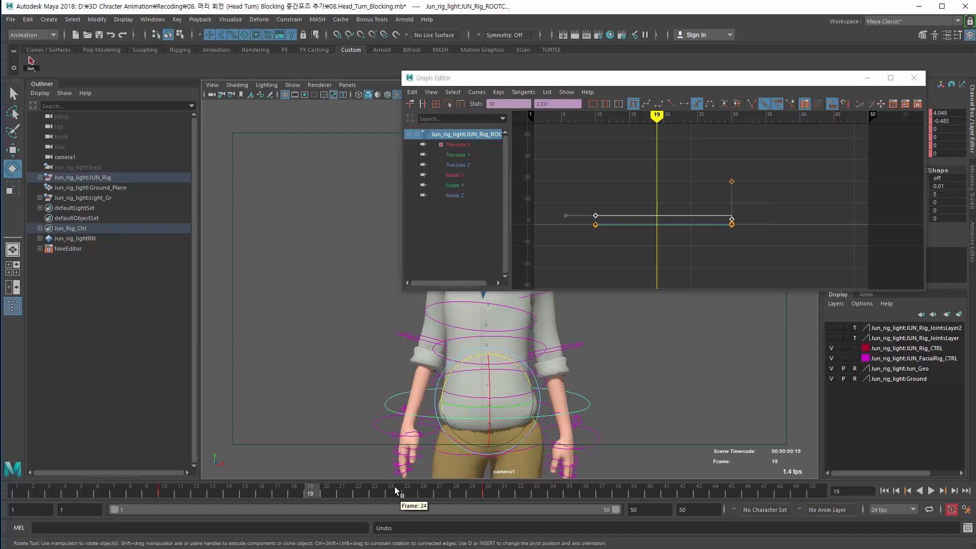
Step: Open the animation preferences, minimize them, and move the graph window out of the character view
click(966, 510)
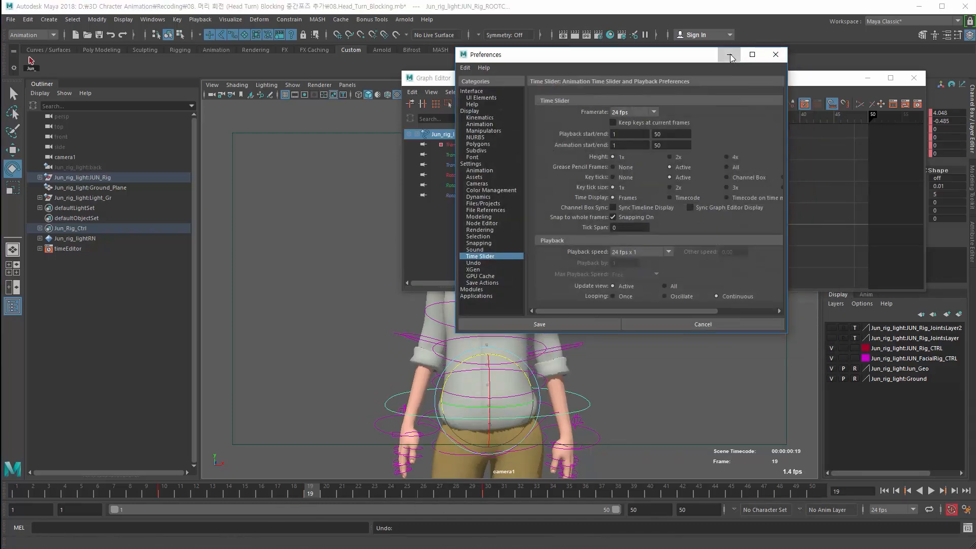
click(730, 54)
drag(639, 79, 0, 81)
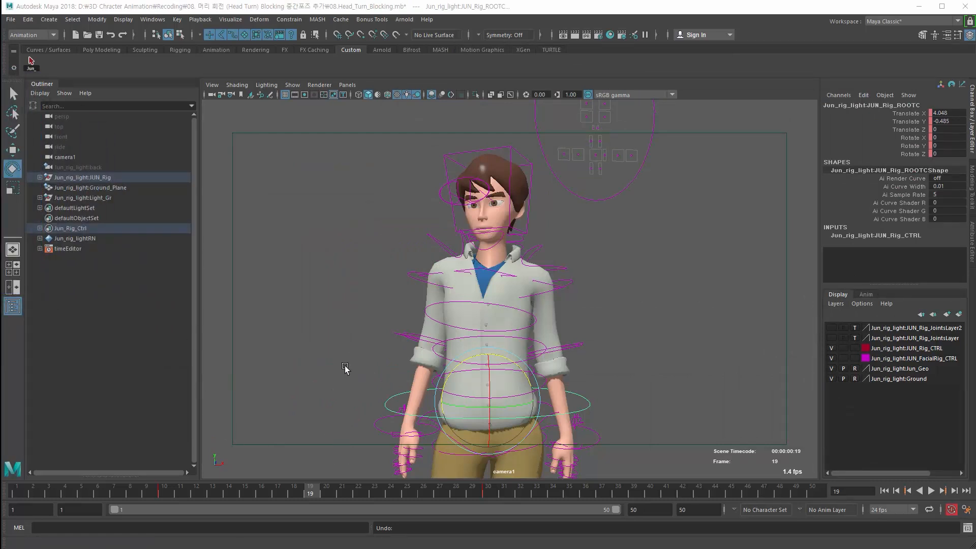
Step: Review the timing from frame 10 and rotate the root control to 1.368 on X at frame 20
click(325, 489)
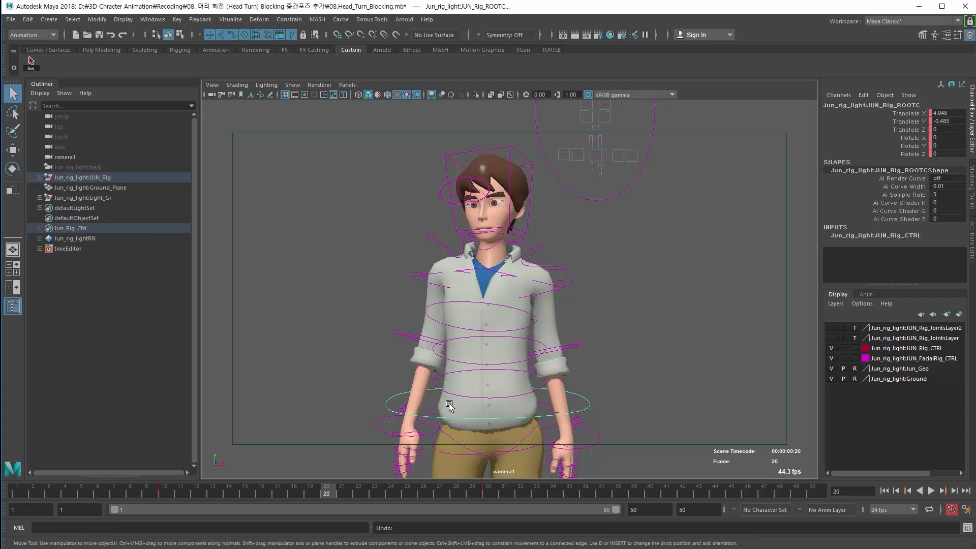
key(w)
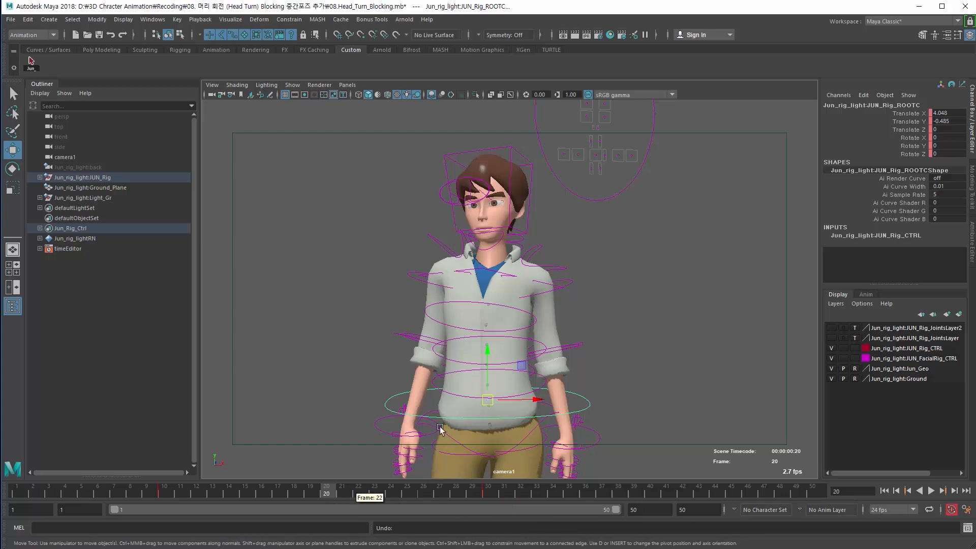
key(e)
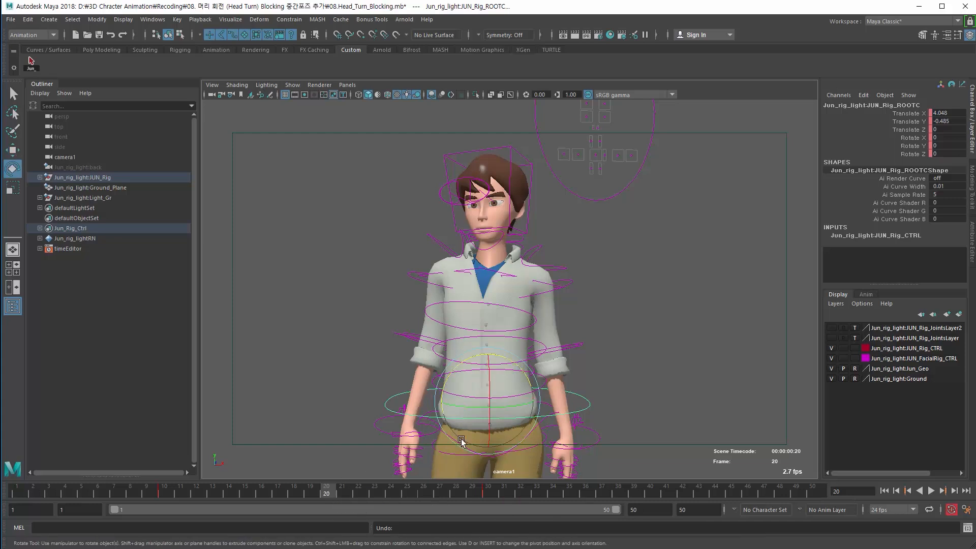
drag(308, 489, 322, 490)
click(163, 491)
key(alt+v)
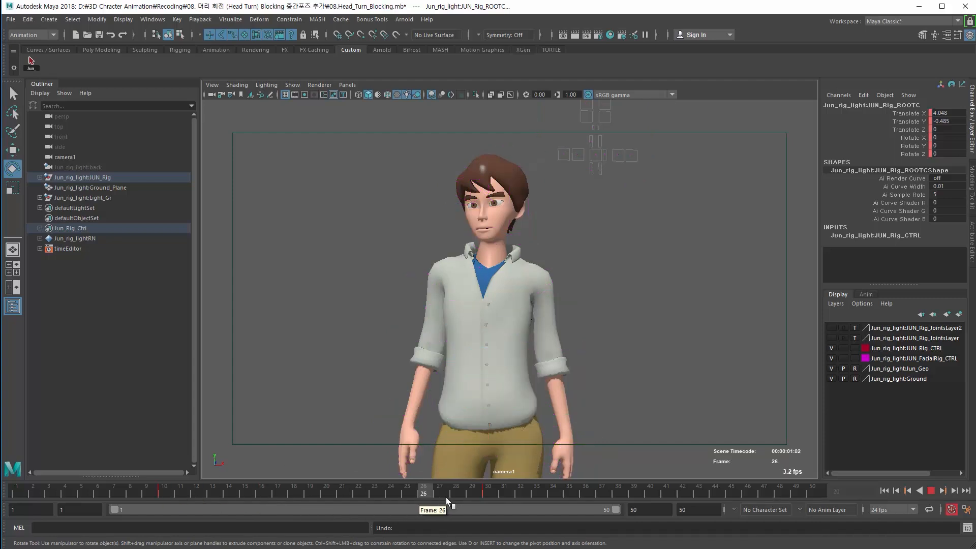
click(324, 490)
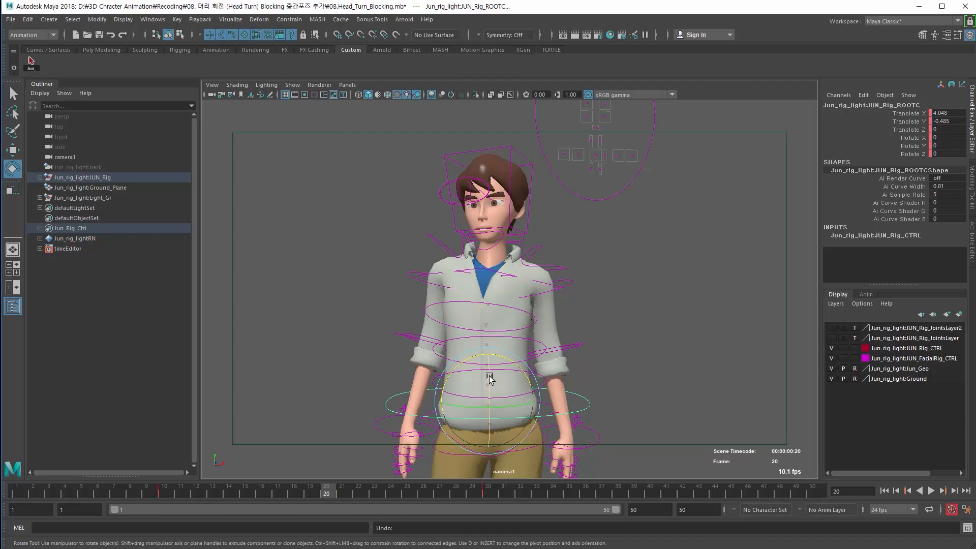
drag(489, 376, 489, 377)
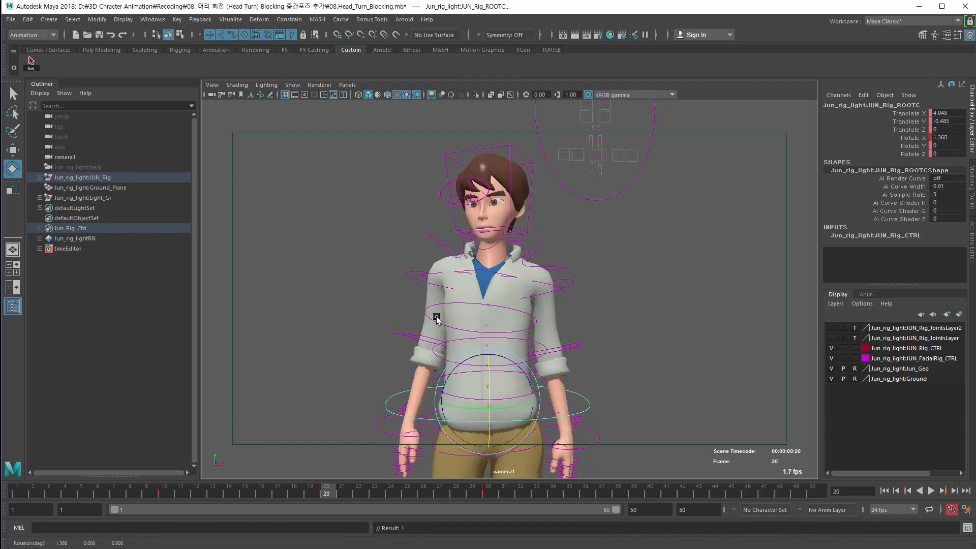
Step: Rotate the Spine03 control to 3.61 on X at frame 20
click(430, 319)
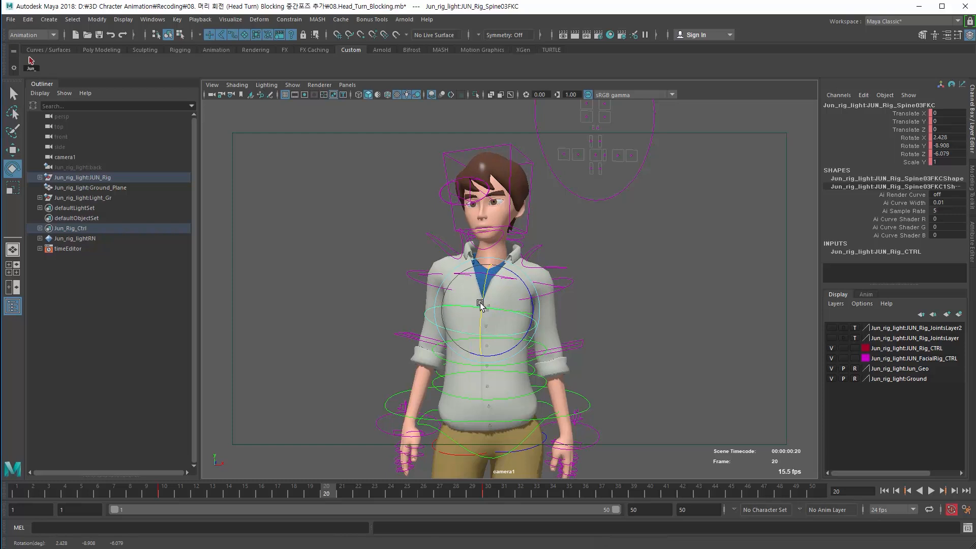
drag(481, 305, 481, 304)
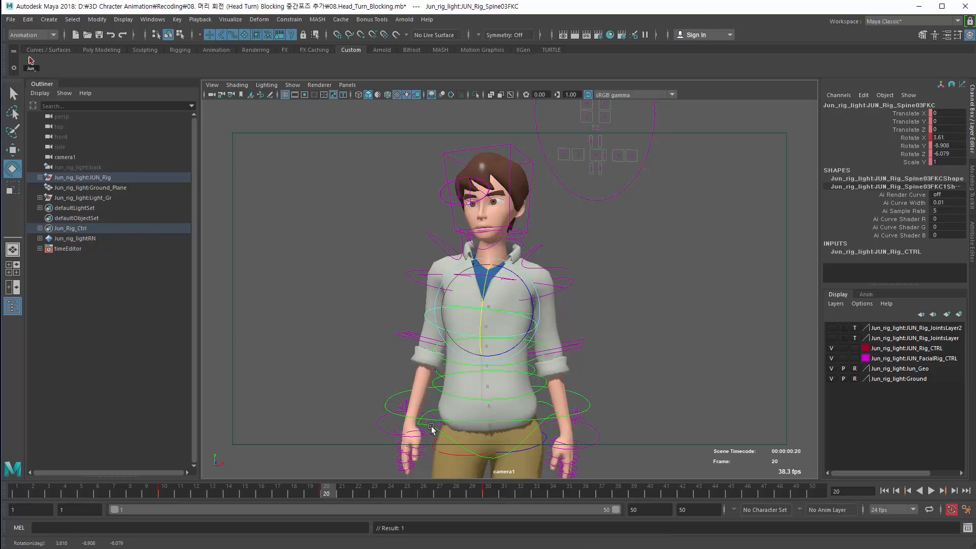
Step: Compare the poses at frames 10 and 30, and turn the root control to 7.379 on Y at frame 20
click(391, 407)
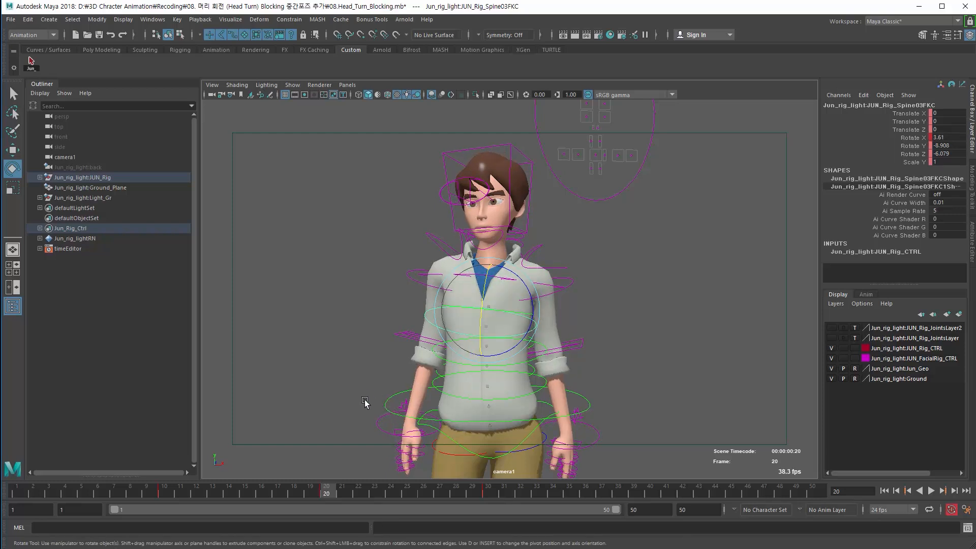
click(162, 492)
click(483, 491)
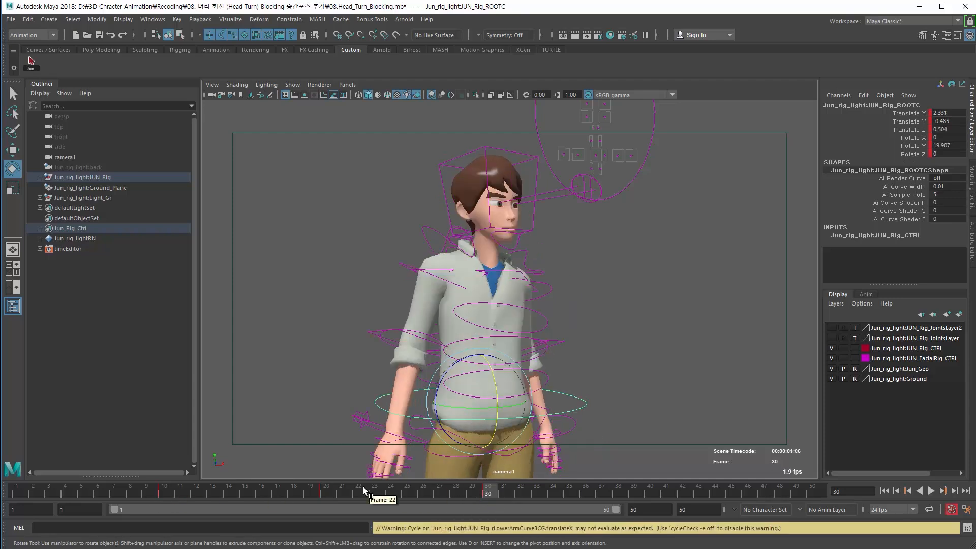
click(326, 492)
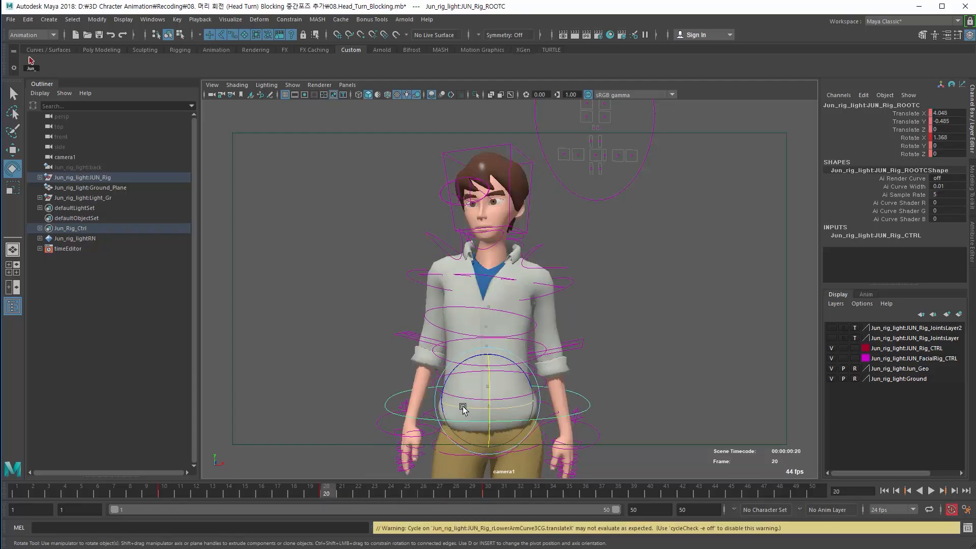
click(467, 407)
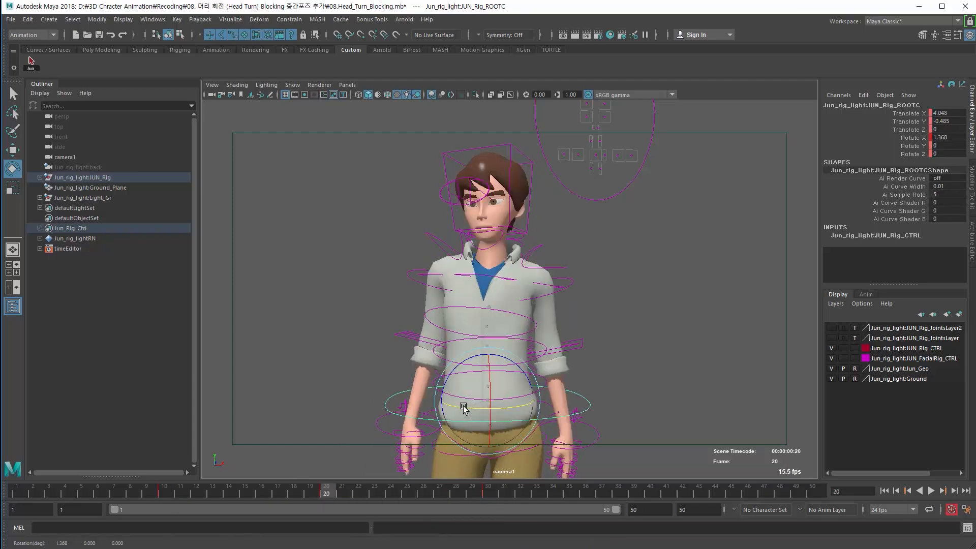
drag(467, 407, 469, 408)
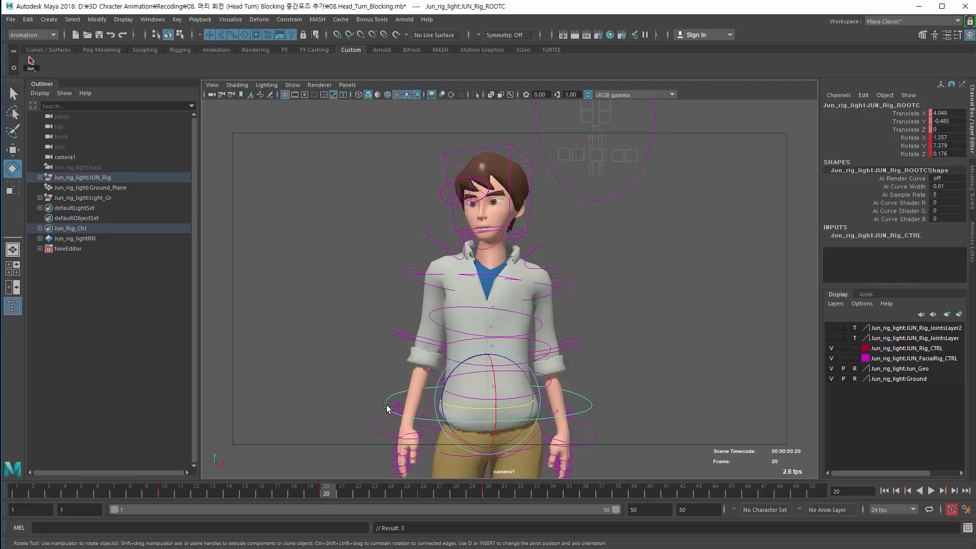
Step: Compare the poses from frame 10 to 20 and delete the root control's key at frame 20
click(432, 319)
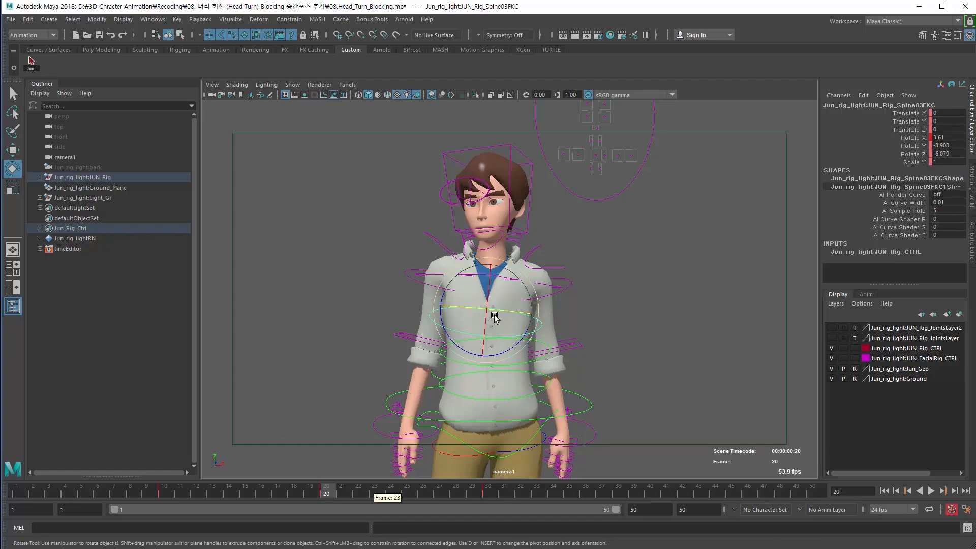
drag(158, 493, 324, 492)
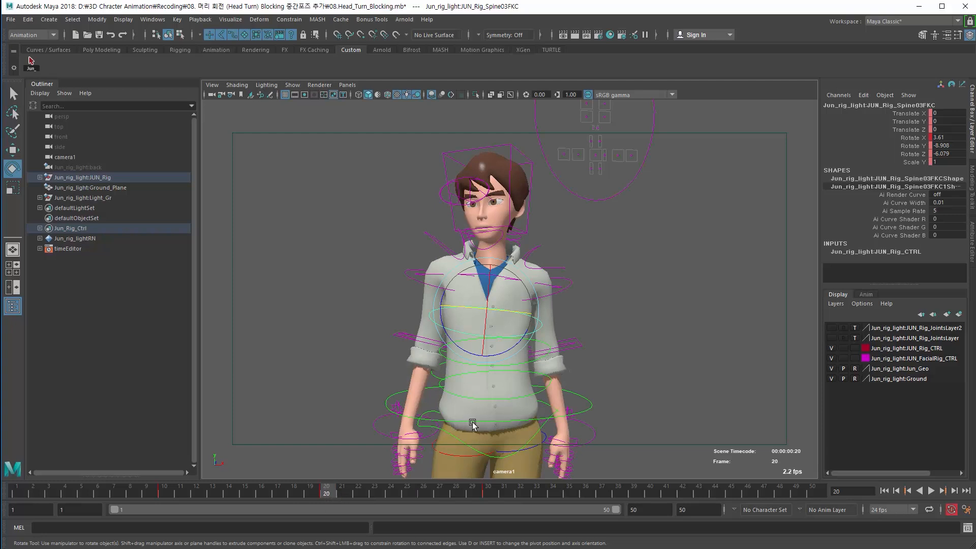
click(411, 405)
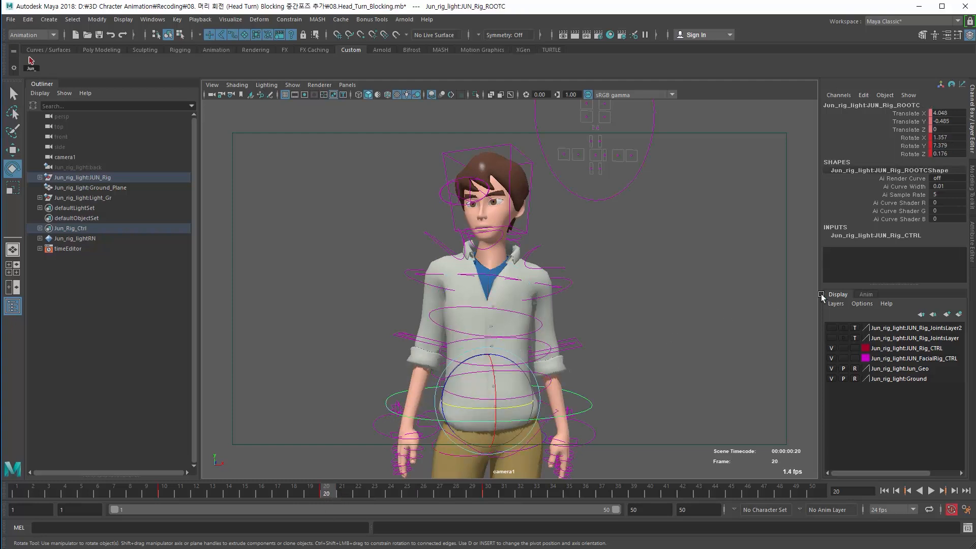
right_click(324, 498)
click(341, 363)
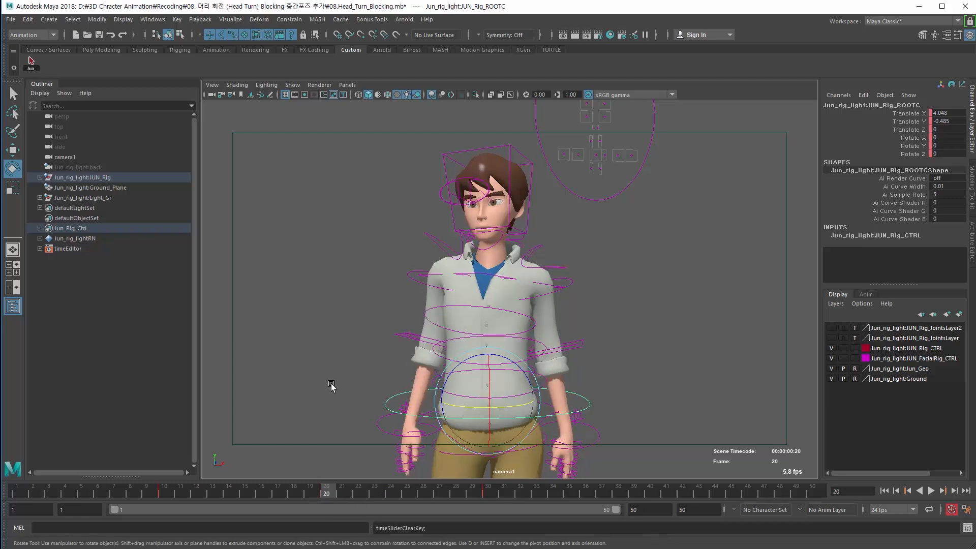
Step: Review the spine motion up to frame 20, set a key on all rig controls there, and play back the result
click(429, 310)
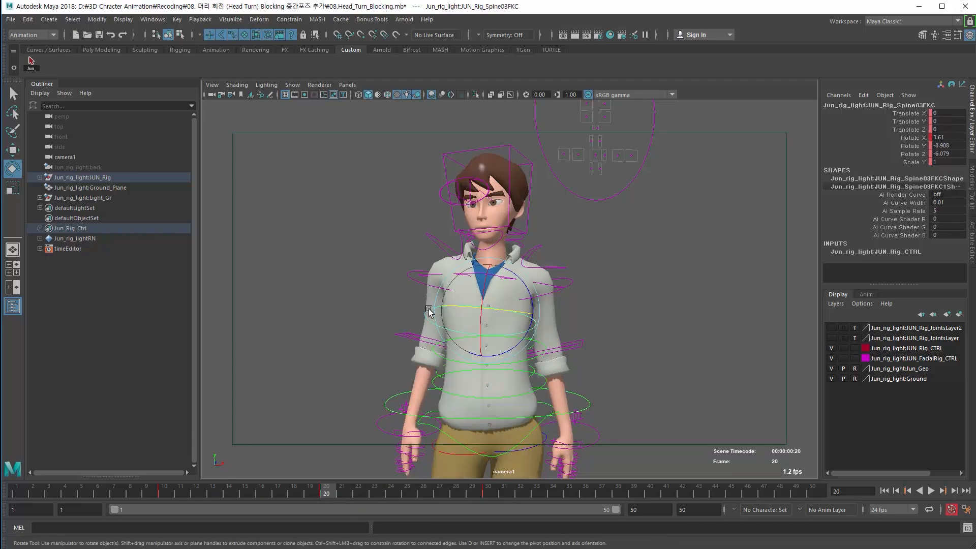
drag(321, 493, 225, 496)
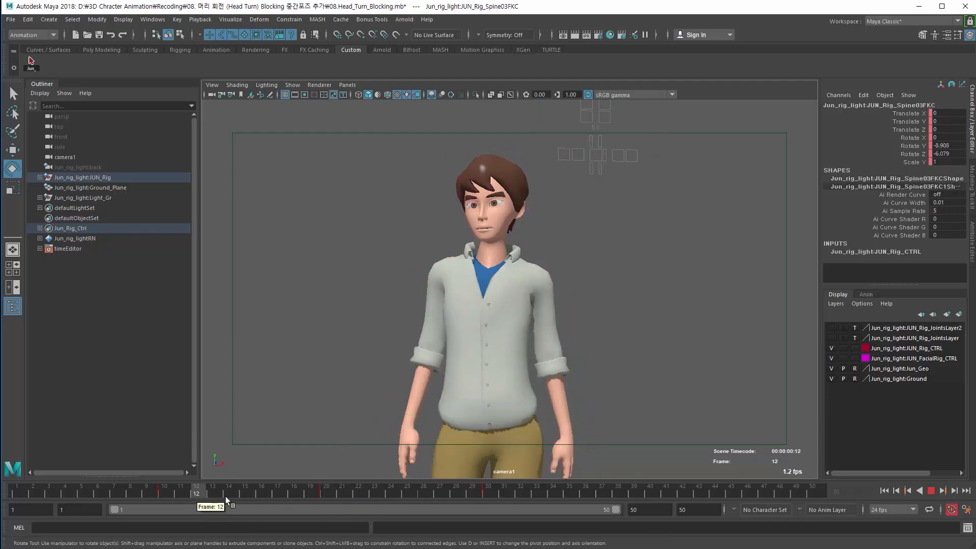
drag(292, 498, 324, 490)
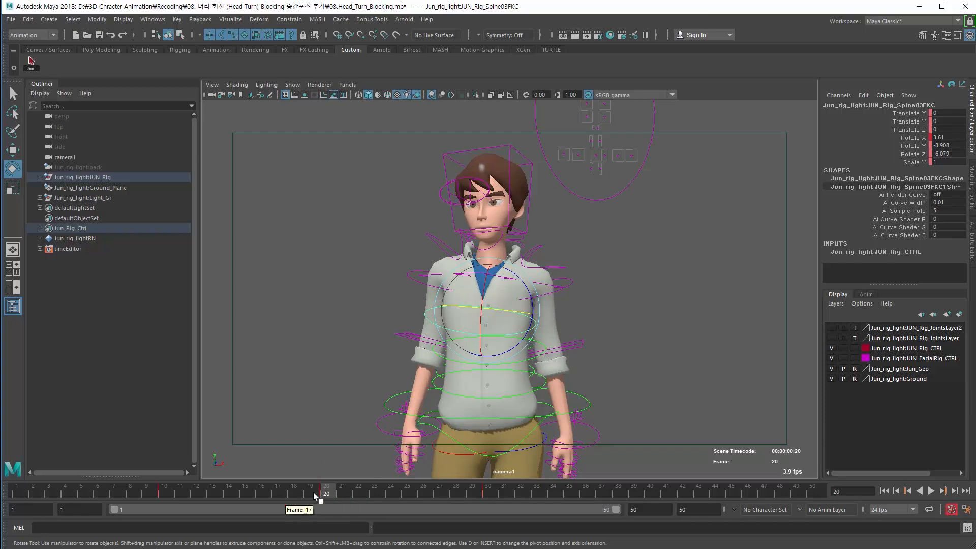
click(31, 63)
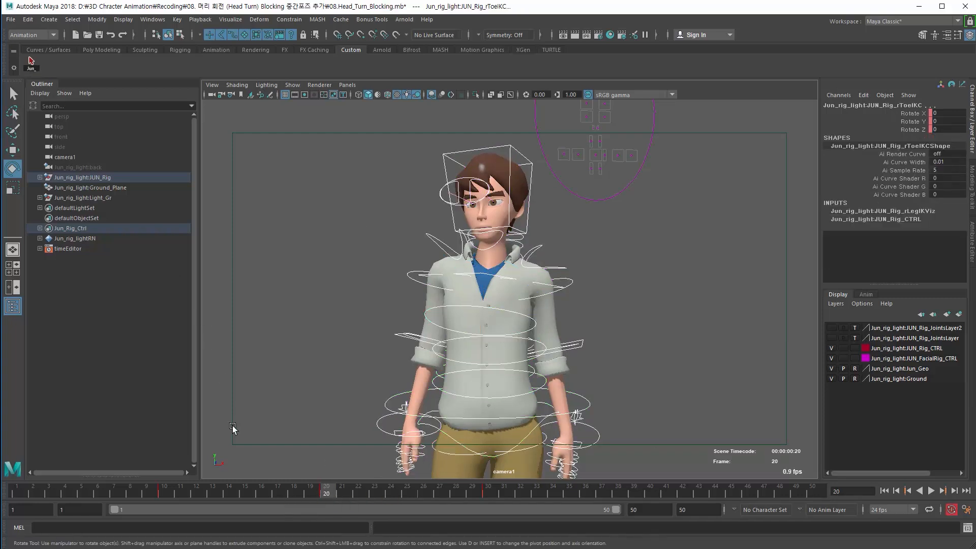
key(s)
key(alt+v)
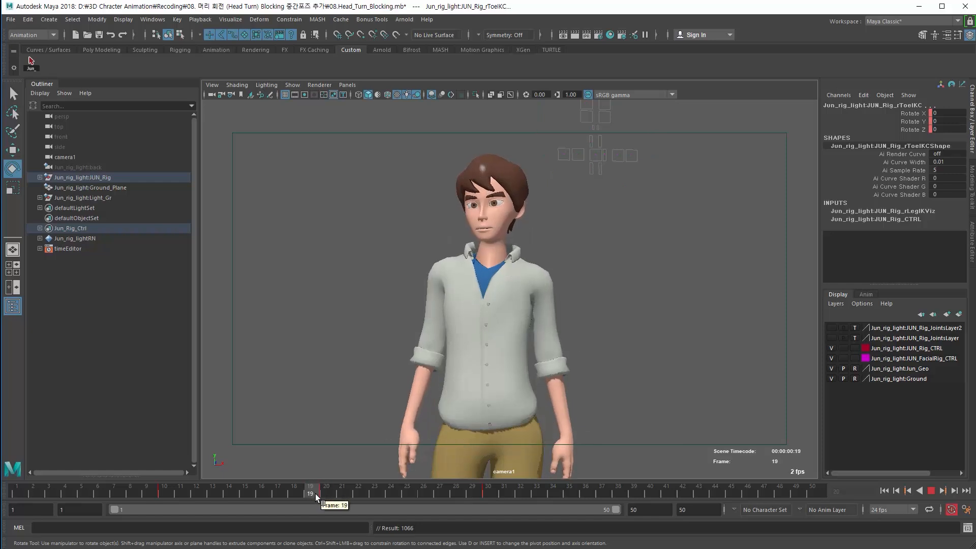
key(alt+v)
Step: Rotate the head control to 5.881, -9.173, 4.159 at frame 20, key its rotation, and play back the turn
click(476, 213)
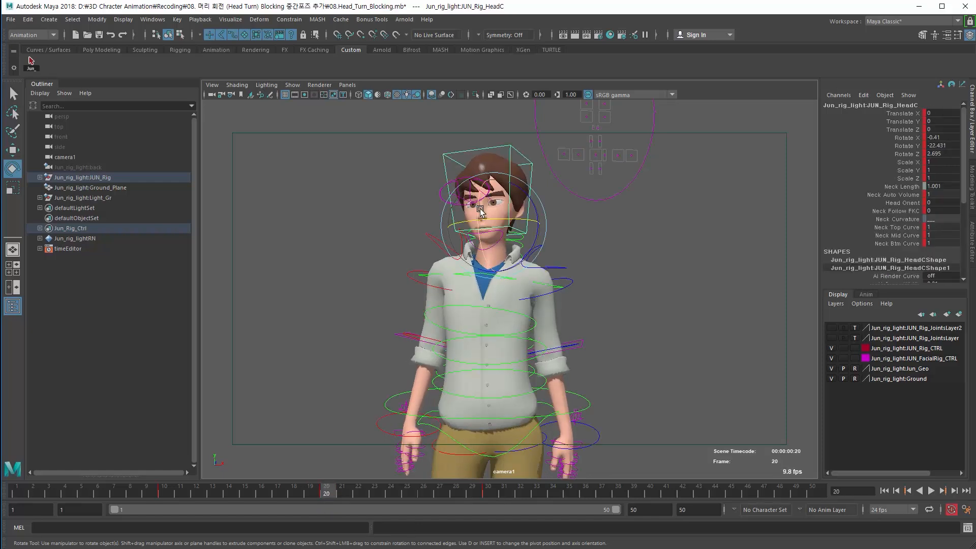
drag(476, 212, 504, 227)
key(shift+e)
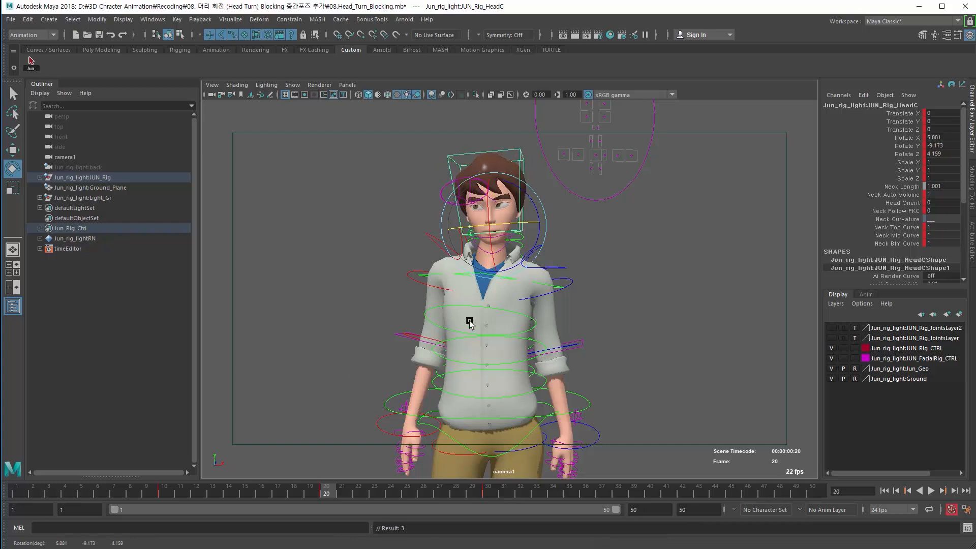
key(alt+v)
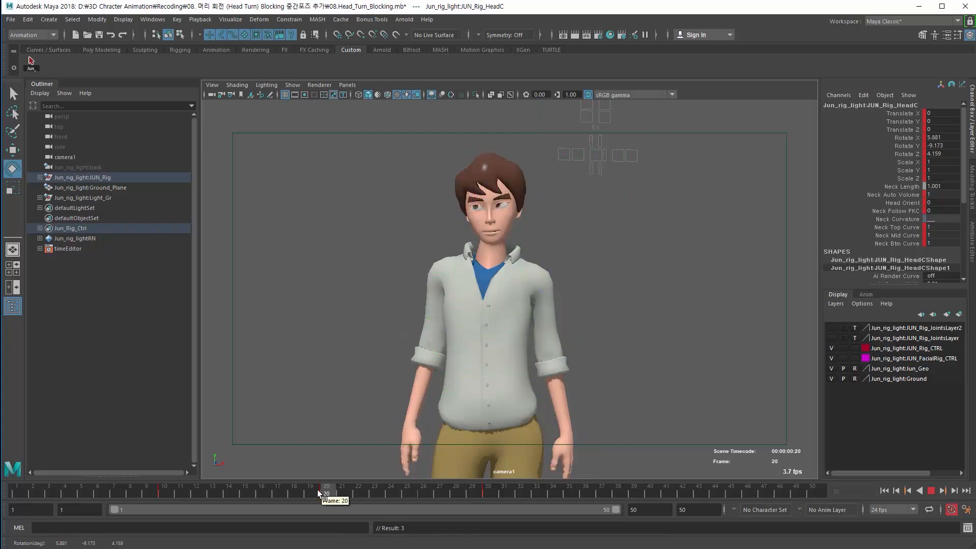
drag(317, 489, 316, 491)
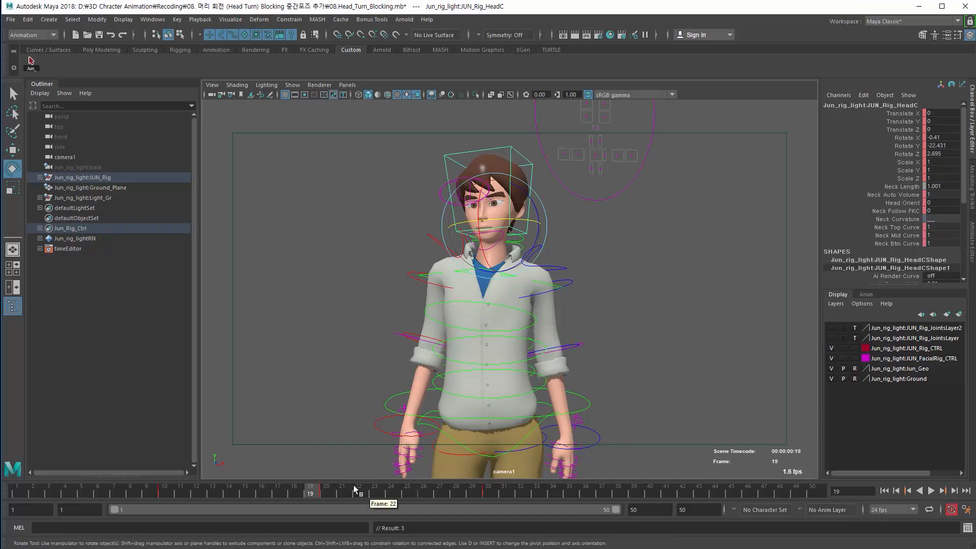
Step: Compare the poses at frames 19 and 20, and switch the head control's animation curves to auto tangents
click(320, 490)
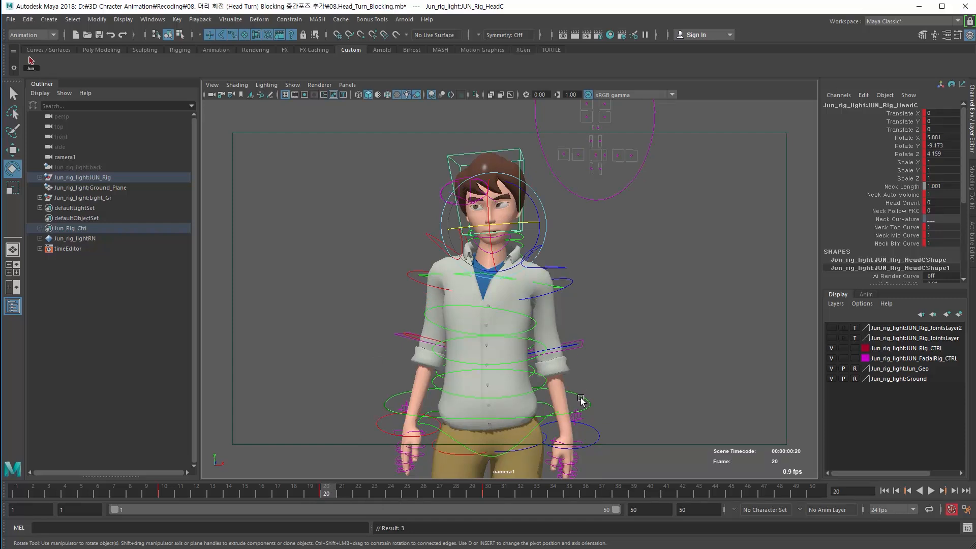
click(312, 493)
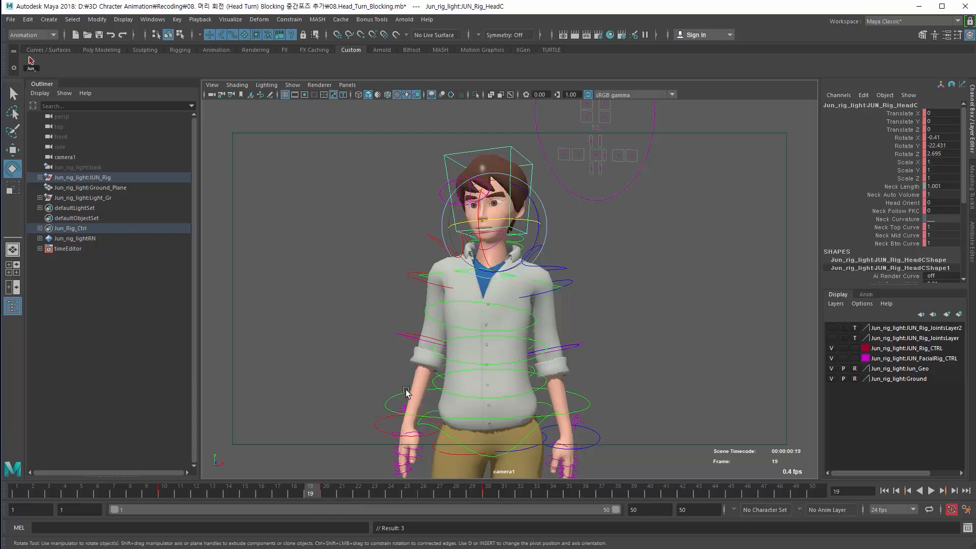
click(326, 491)
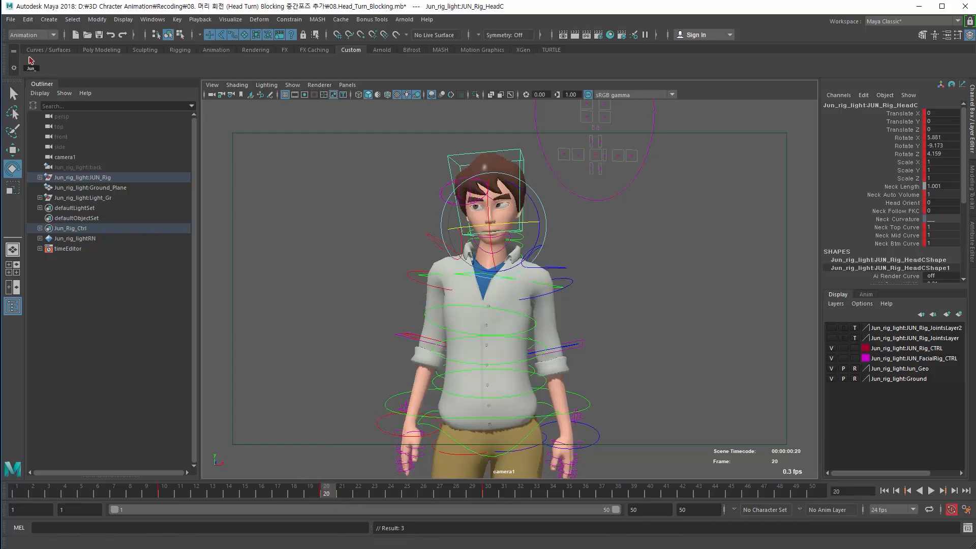
drag(0, 97, 351, 151)
scroll(255, 234, down, 4)
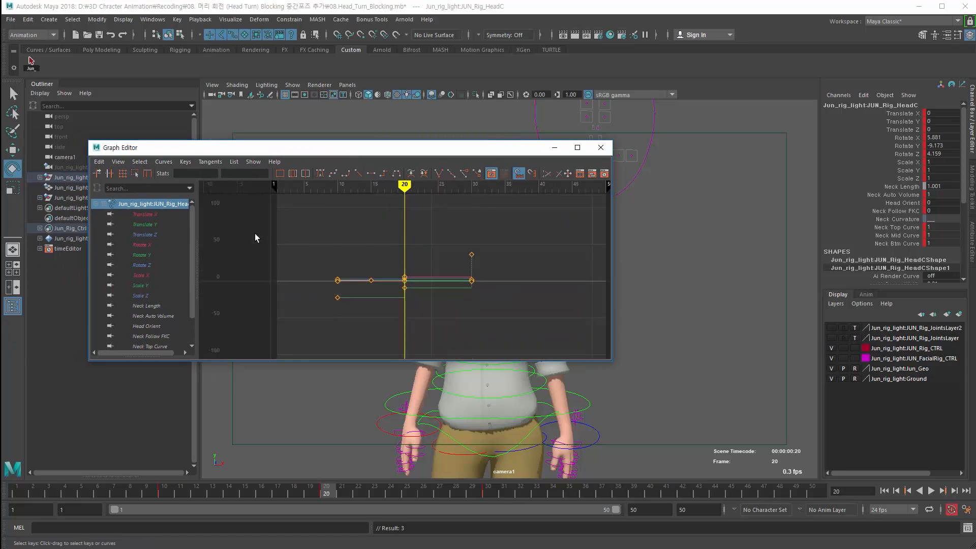
drag(255, 233, 489, 317)
click(319, 174)
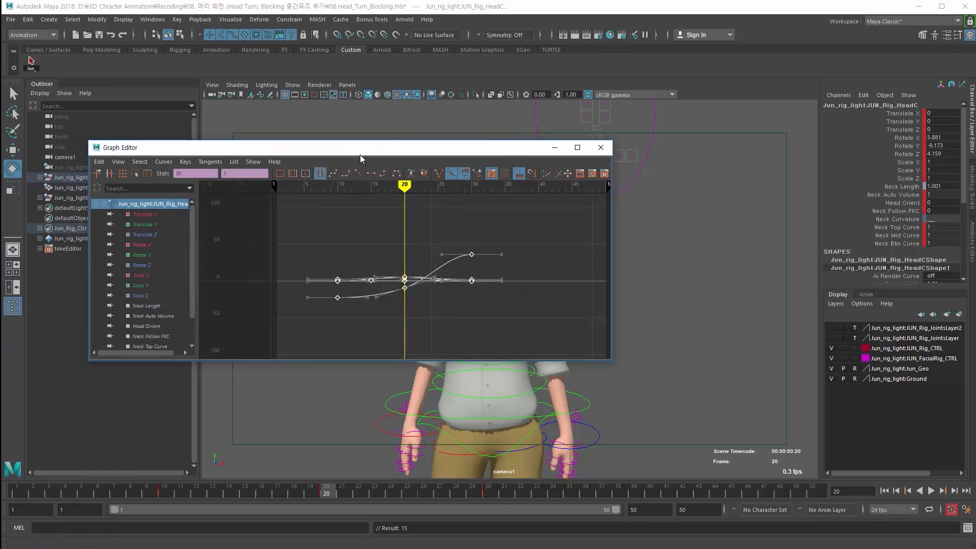
drag(360, 155, 0, 182)
drag(179, 490, 324, 493)
Step: Select all rig controls, switch their animation curves to auto tangents, and play back the turn
click(36, 61)
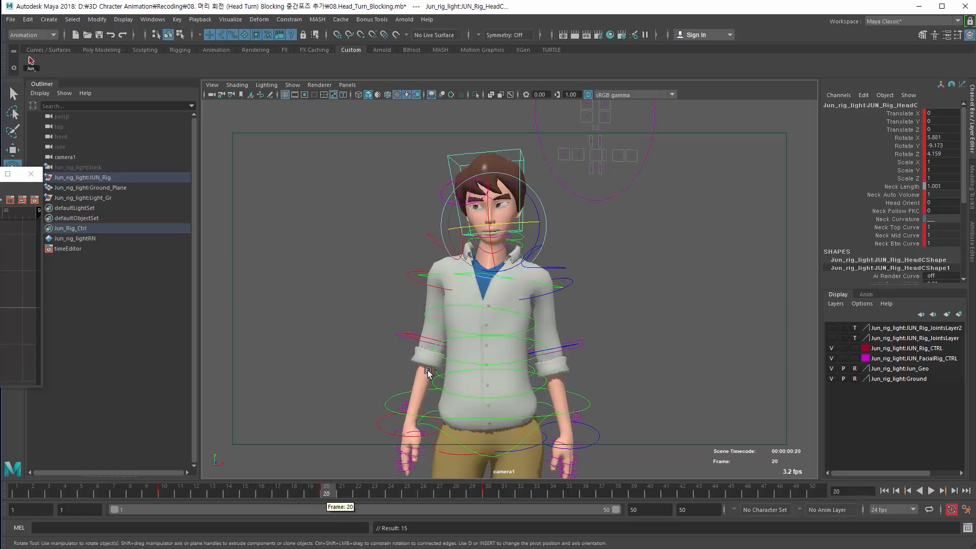
click(34, 61)
drag(20, 175, 1, 182)
click(443, 207)
key(alt+v)
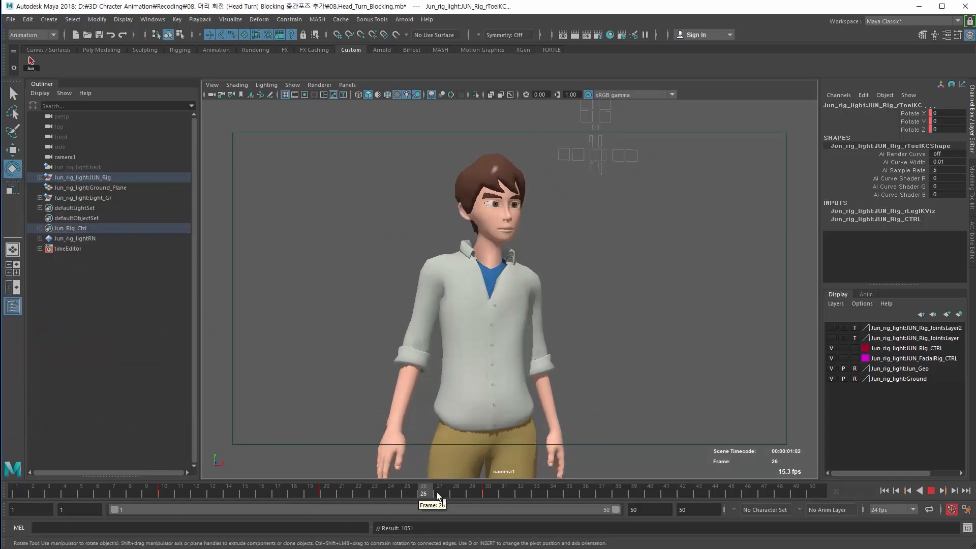
Step: Review the interpolated head turn in playback, checking the in-between poses at frames 15 and 20
click(324, 493)
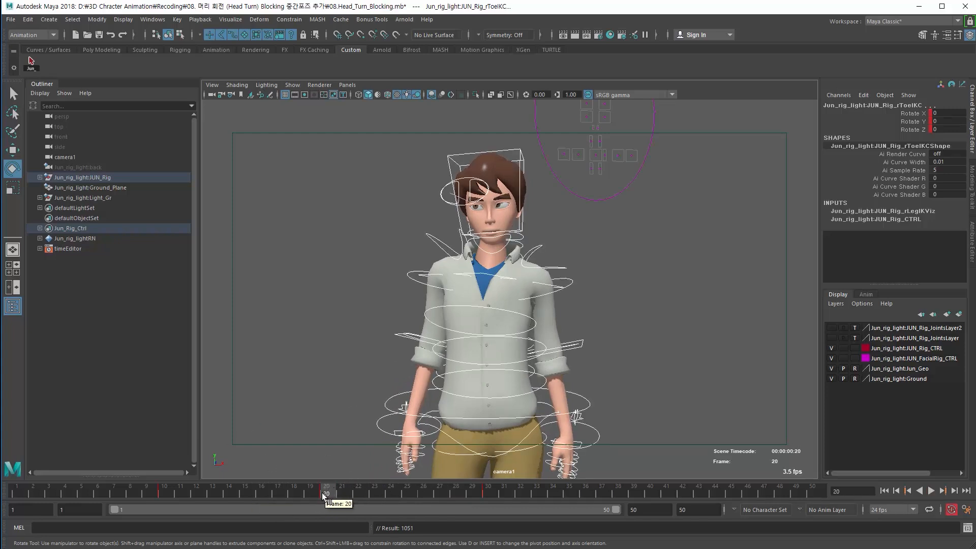
key(alt+v)
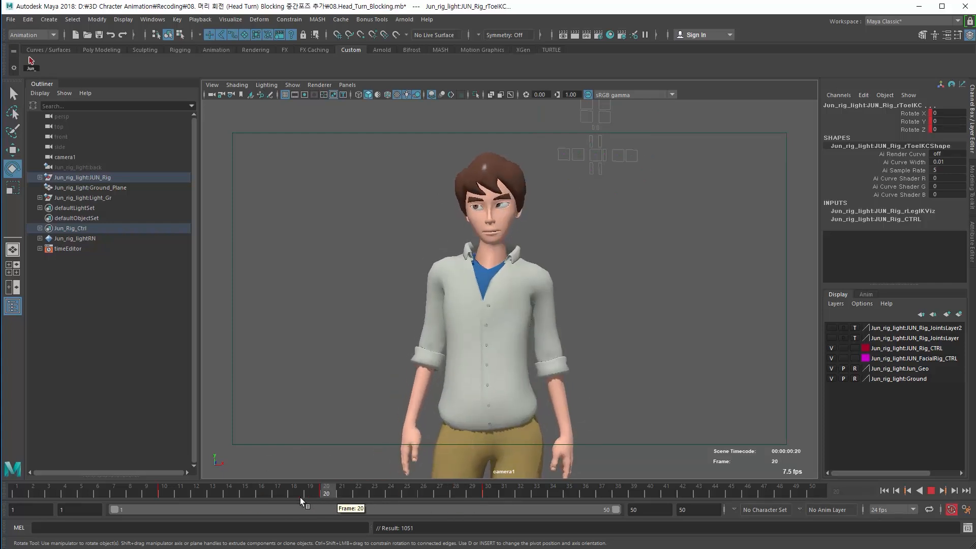
drag(291, 498, 183, 492)
key(alt+v)
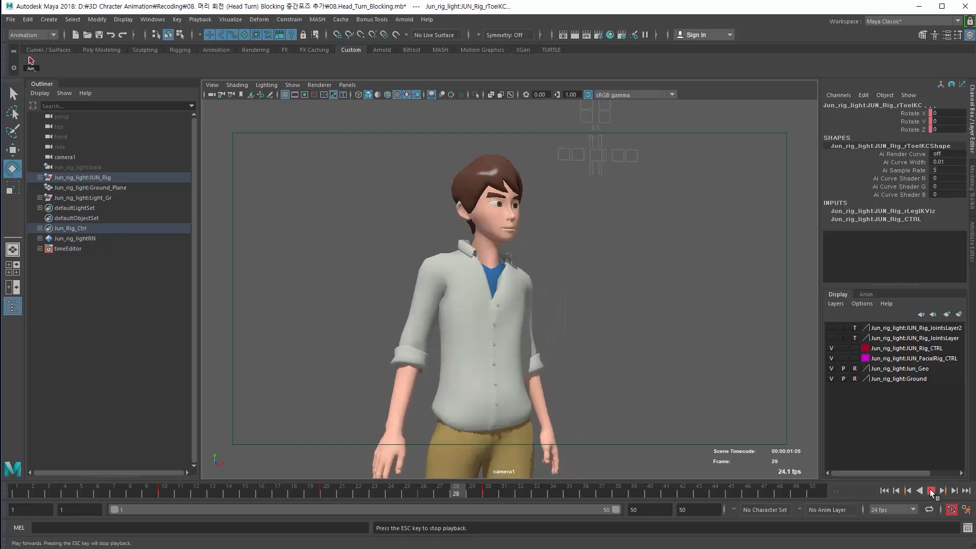
key(alt+v)
click(247, 484)
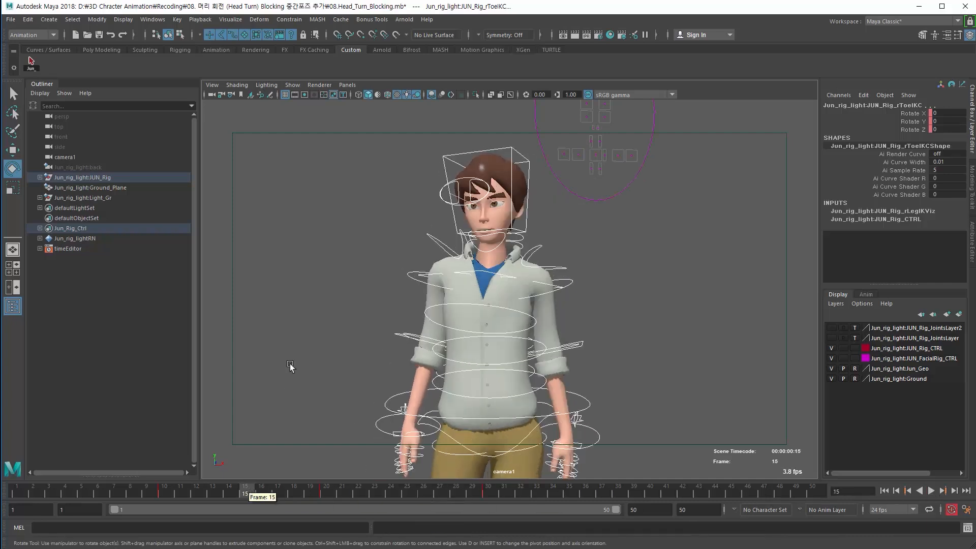
click(361, 170)
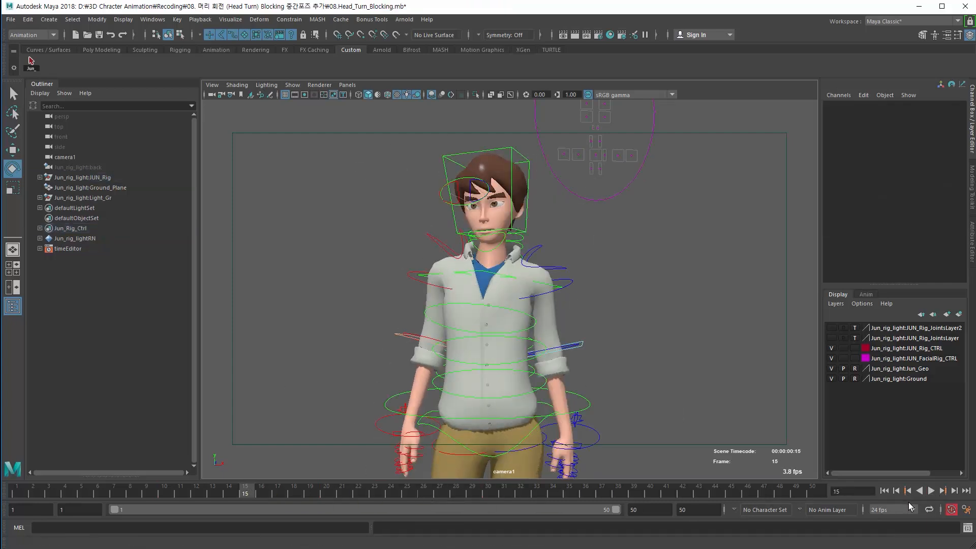
click(931, 491)
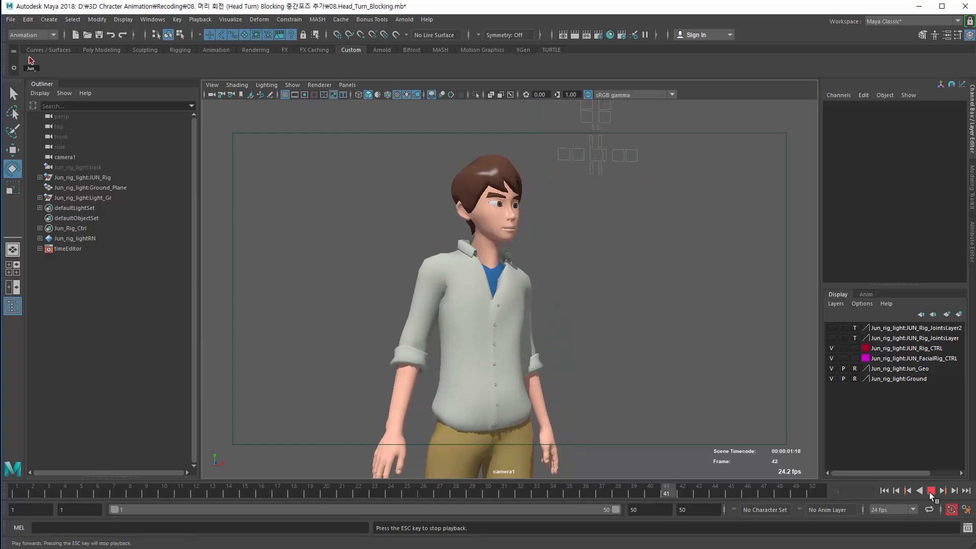
click(931, 491)
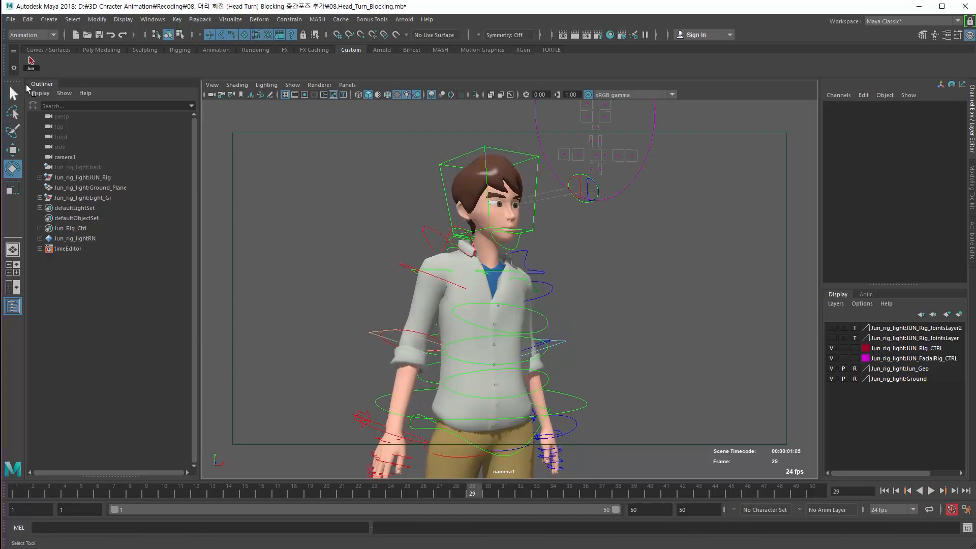
Step: Set the animation curves of all rig controls to stepped tangents and scrub the blocking up to frame 20
click(31, 62)
click(321, 493)
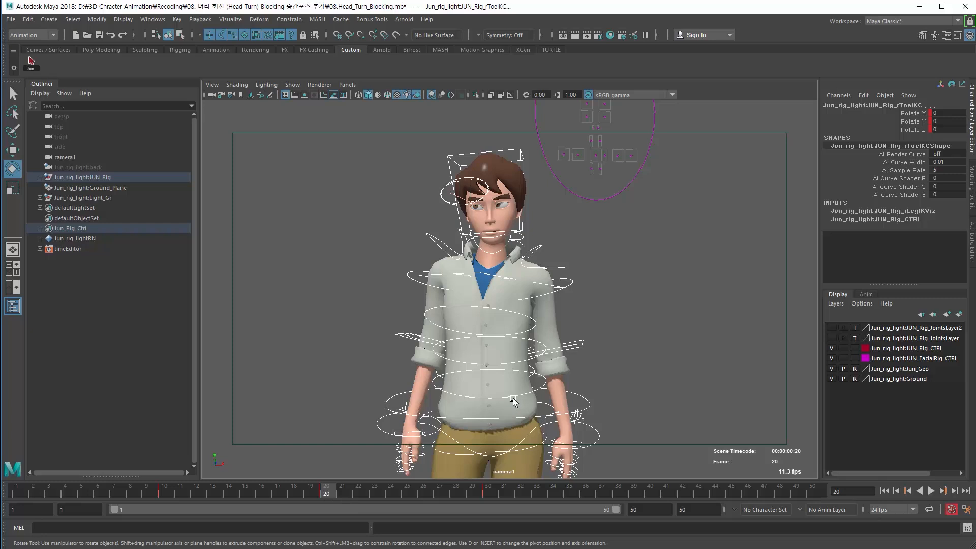
key(ctrl+g)
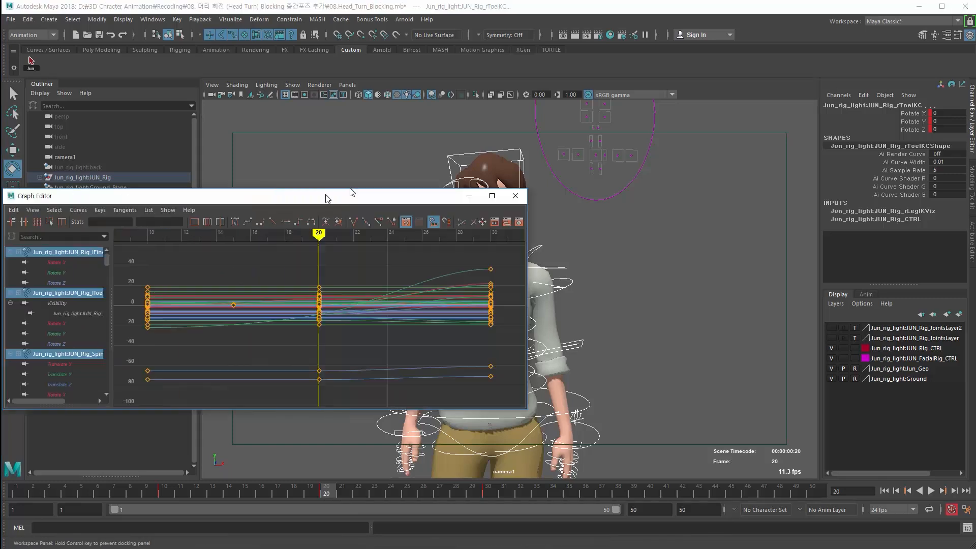
drag(331, 197, 562, 161)
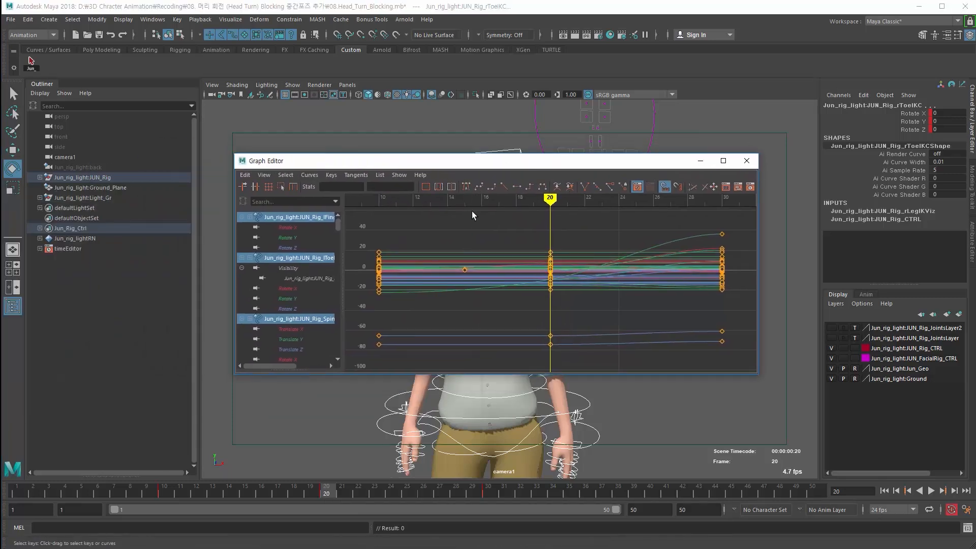
click(517, 188)
click(529, 189)
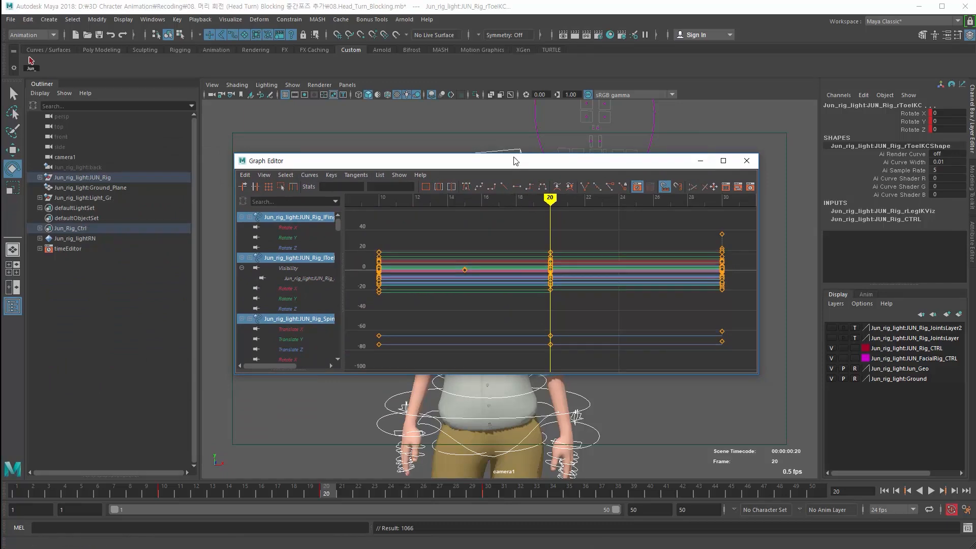
drag(513, 162, 0, 182)
drag(154, 488, 203, 487)
drag(275, 490, 329, 496)
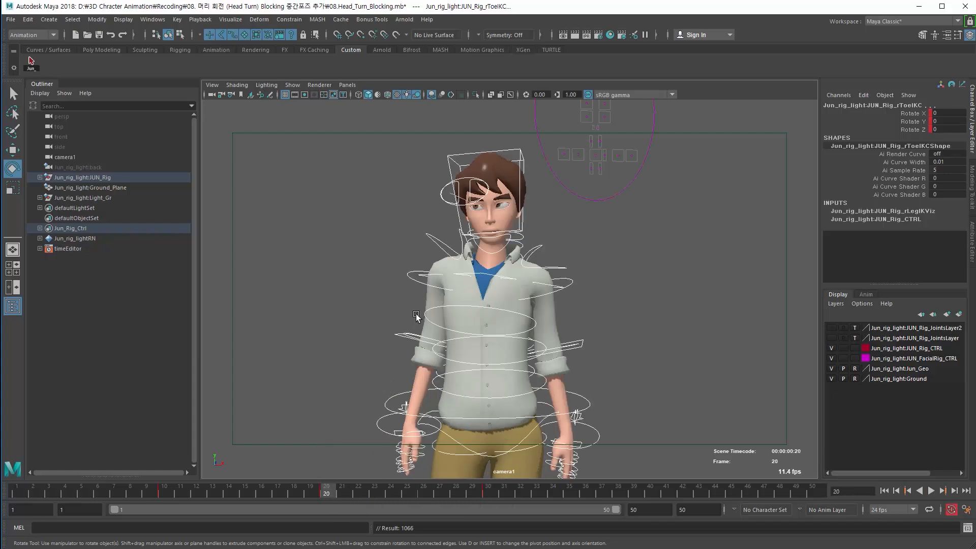
Step: Swing both upper arms outward at frame 20, rotating the right shoulder to about -71 and the left shoulder to -63.313 on Z
click(407, 279)
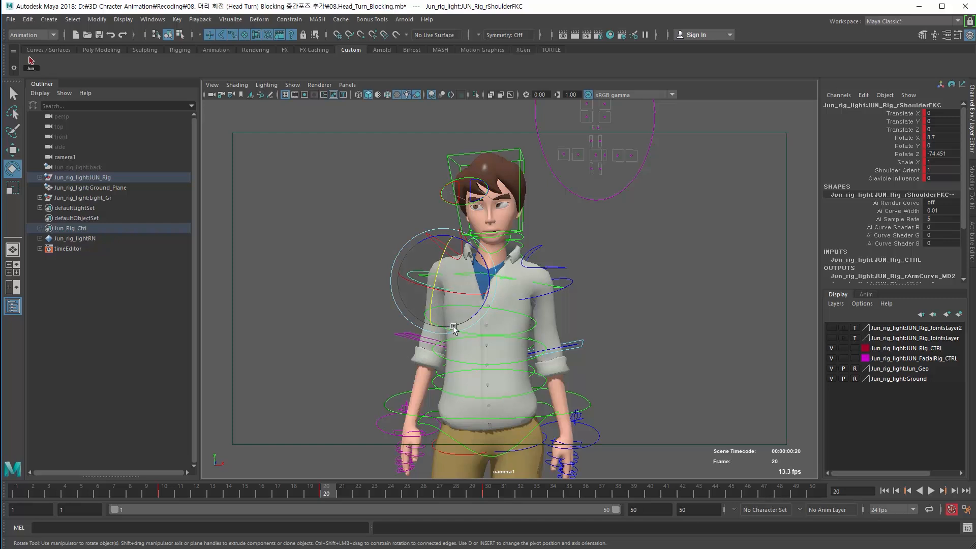
drag(476, 240, 472, 246)
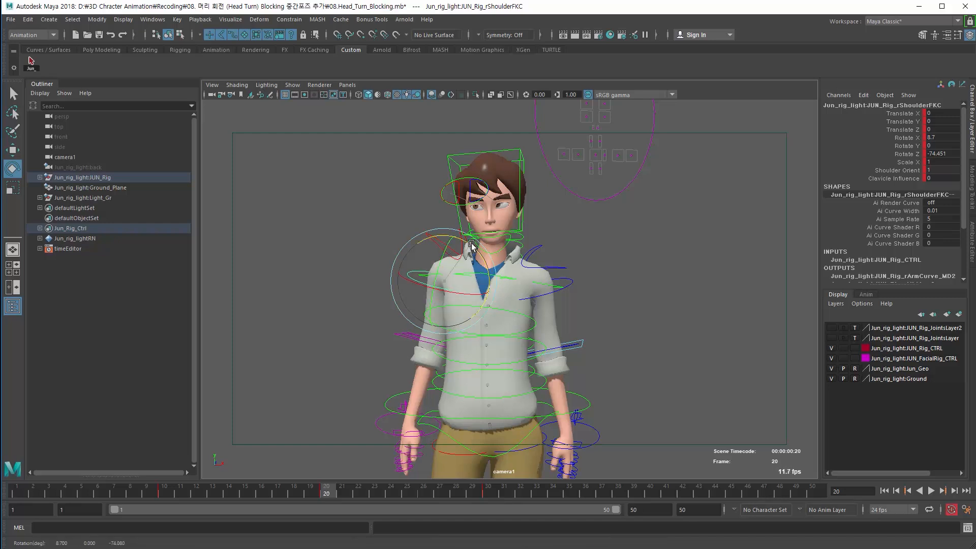
key(ctrl+z)
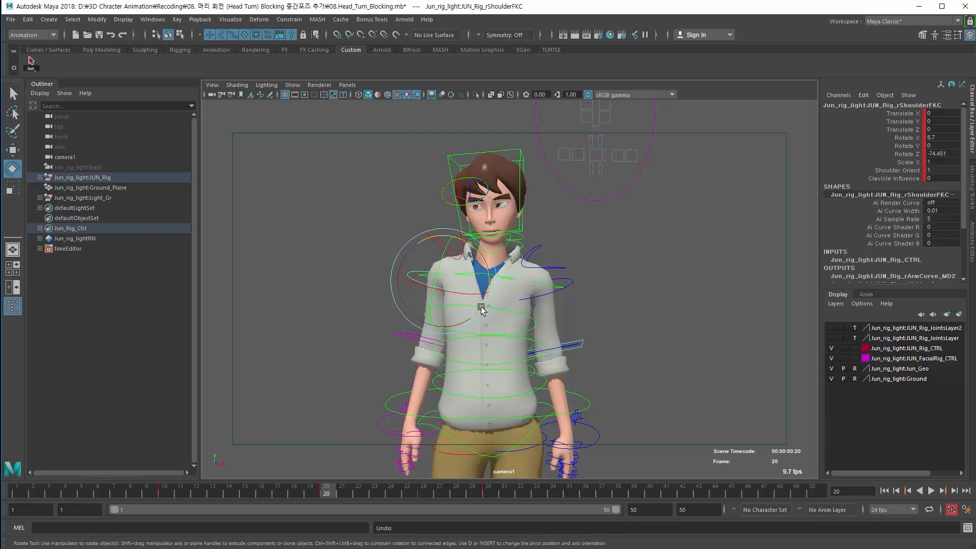
drag(481, 310, 470, 313)
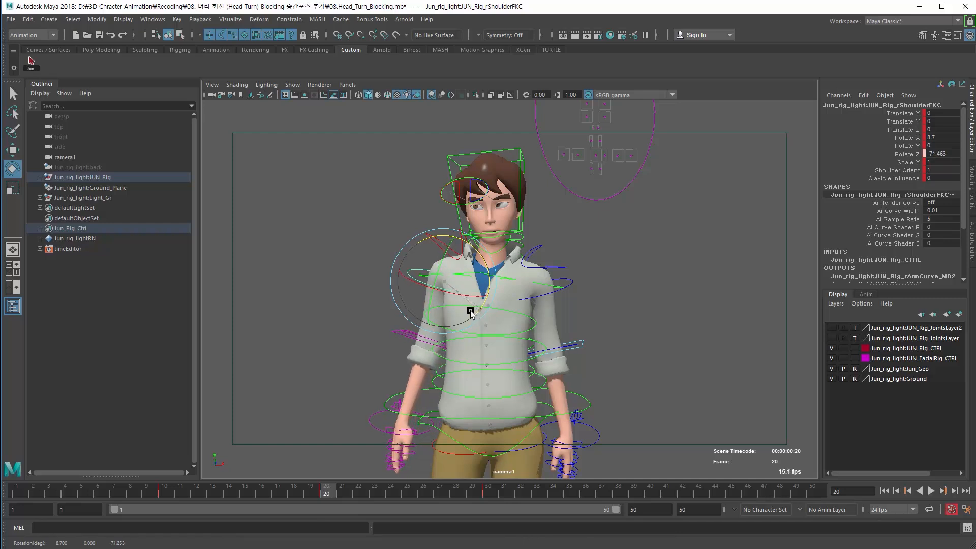
click(573, 283)
drag(557, 251, 558, 259)
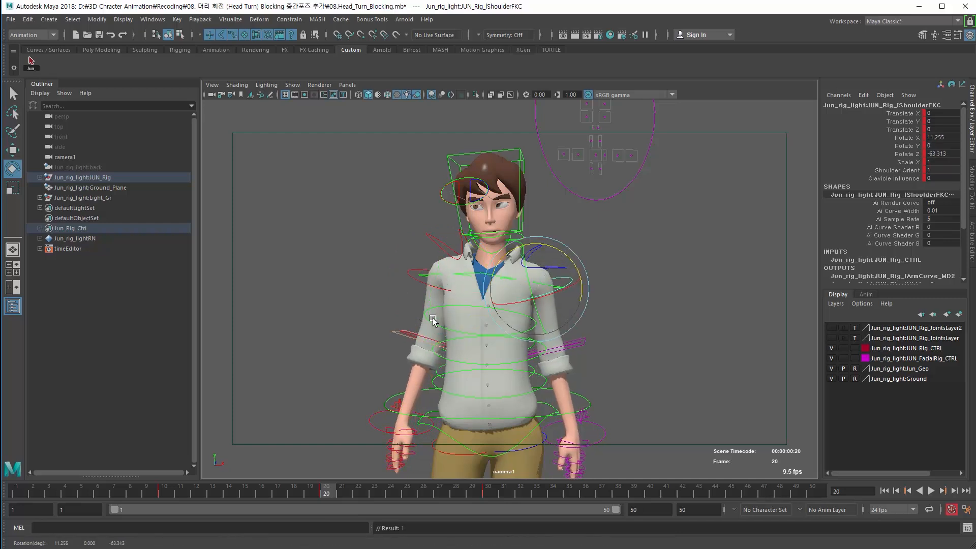
Step: Bend the right elbow control to -24.131 on Y at frame 20 and slightly bend the left elbow control
click(402, 334)
click(387, 330)
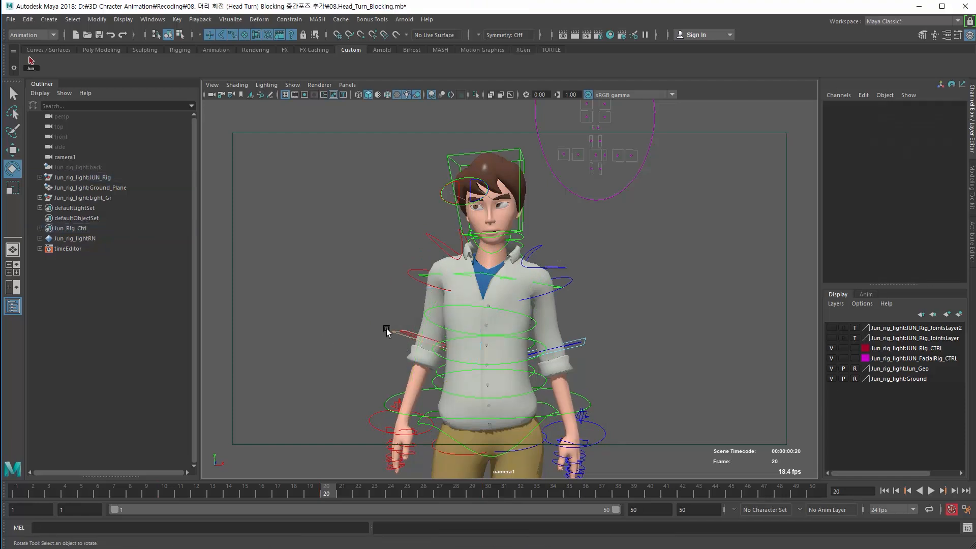
click(407, 331)
drag(418, 348, 419, 346)
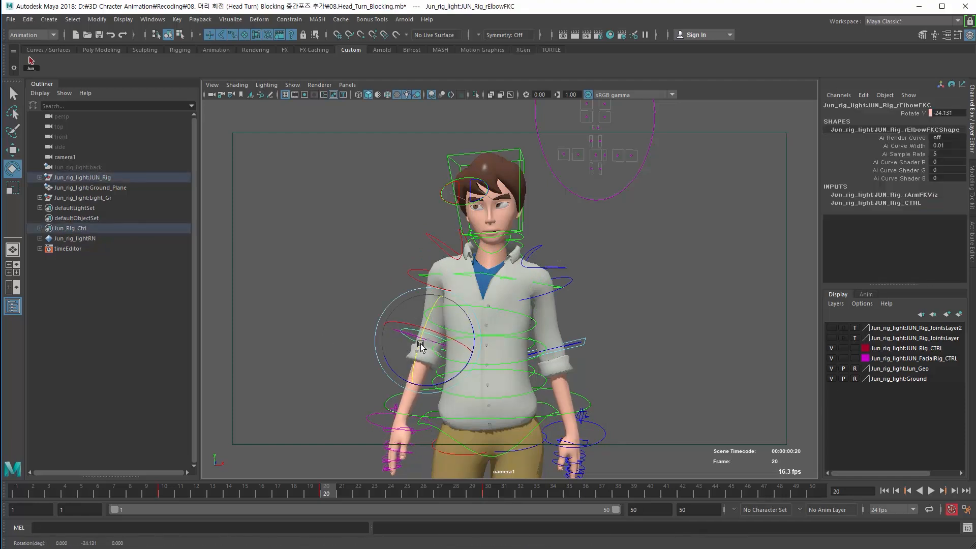
click(575, 348)
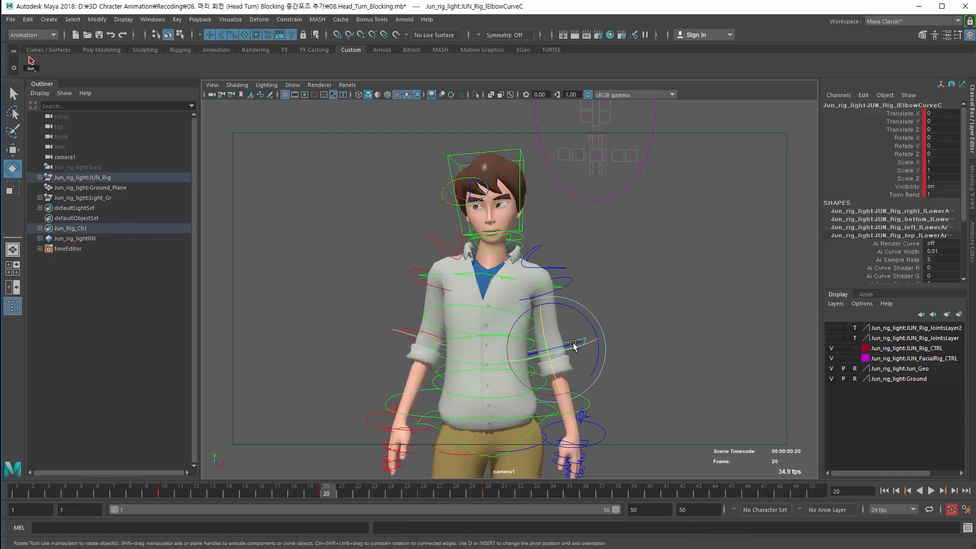
click(595, 342)
click(575, 345)
drag(548, 340, 544, 336)
Step: Curl the finger controls of both hands at frame 20, with the left Finger2J2 at -20.269 on Z, and key them
click(596, 438)
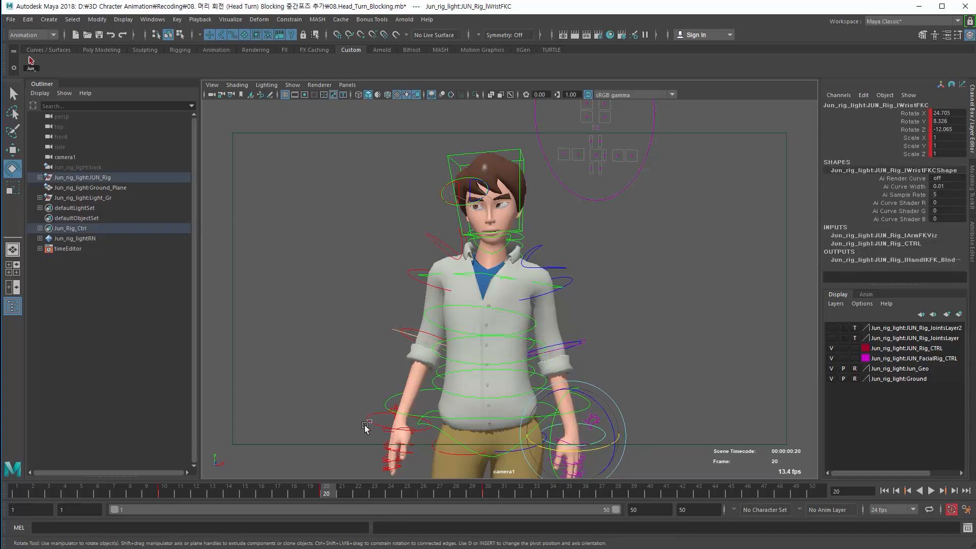
click(392, 432)
click(366, 448)
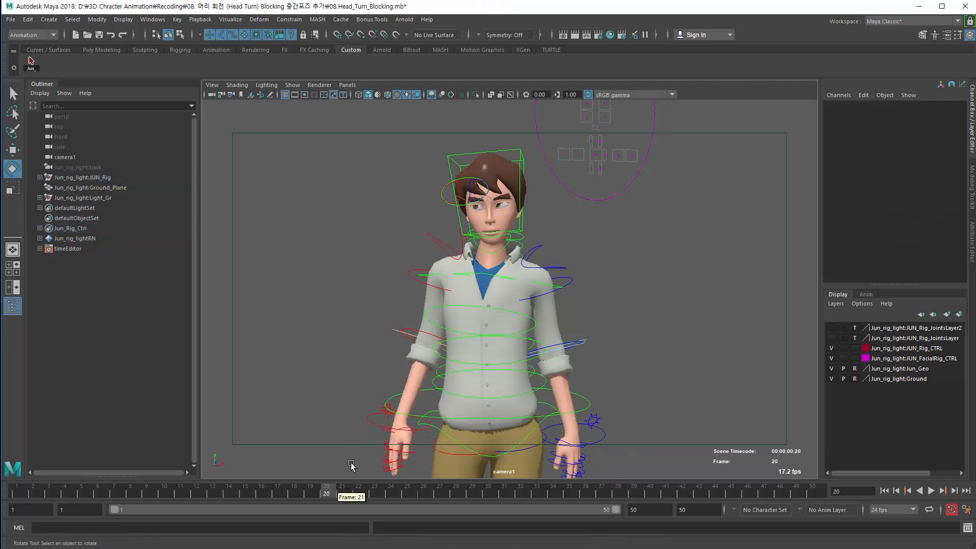
drag(394, 480, 394, 480)
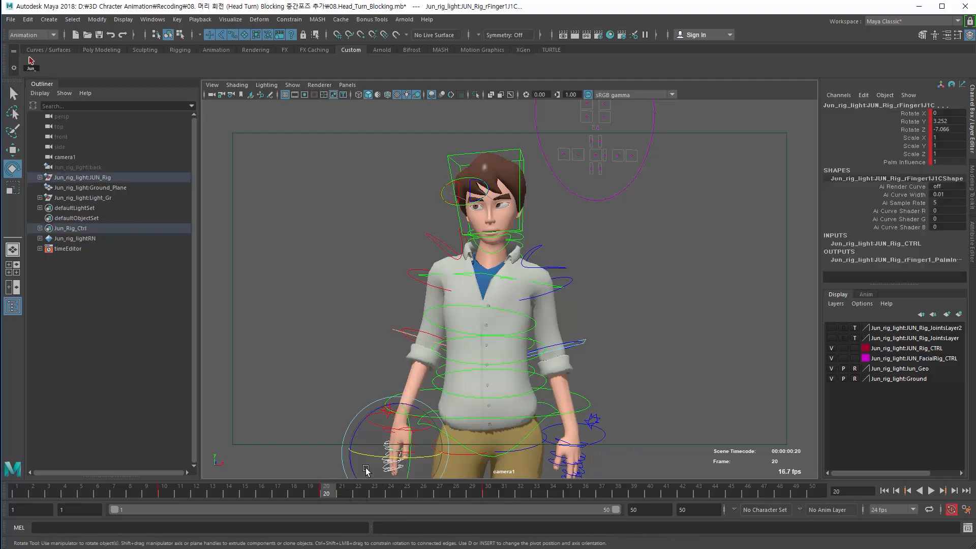
drag(357, 436, 362, 450)
key(s)
drag(577, 465, 582, 484)
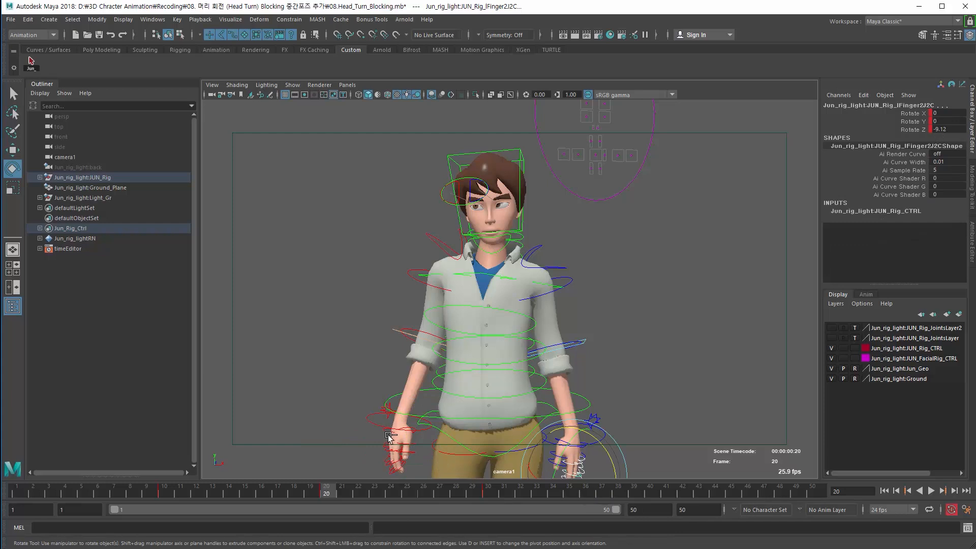
drag(606, 447, 608, 460)
key(s)
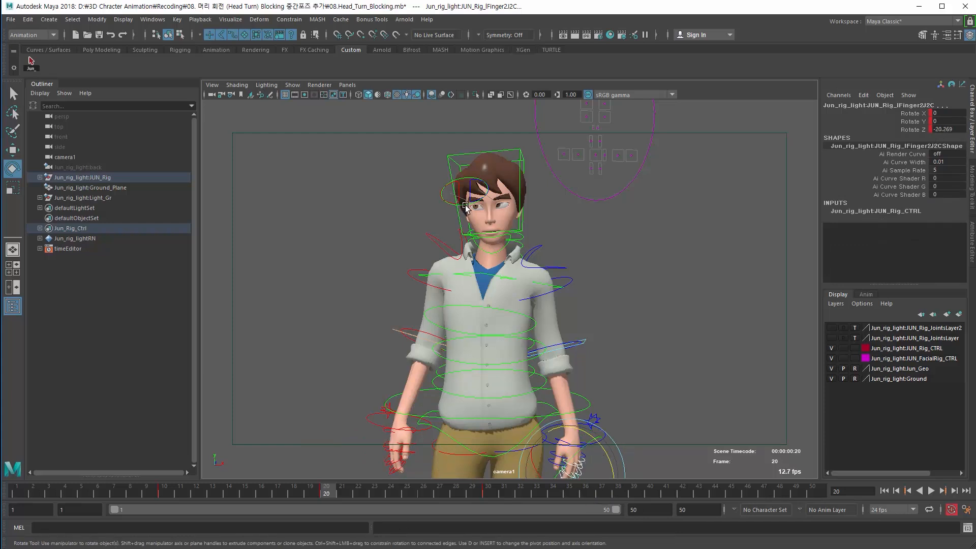
Step: Move the main eye aim control to 5.249, -2.158, 0.069 and the left eye aim control to 4.674, 0.26, 0.585 at frame 20
drag(464, 203, 446, 236)
key(w)
drag(465, 199, 499, 203)
click(498, 204)
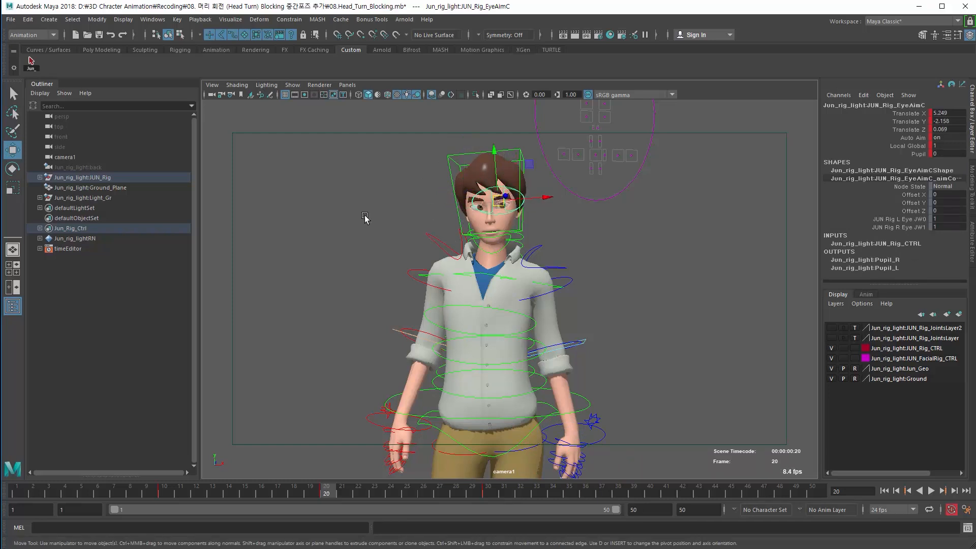
click(514, 208)
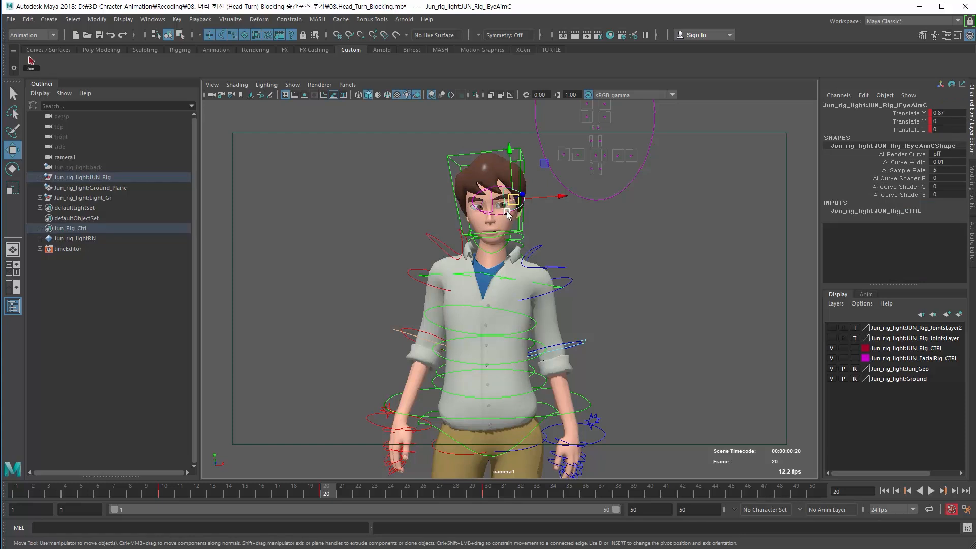
drag(514, 200, 534, 197)
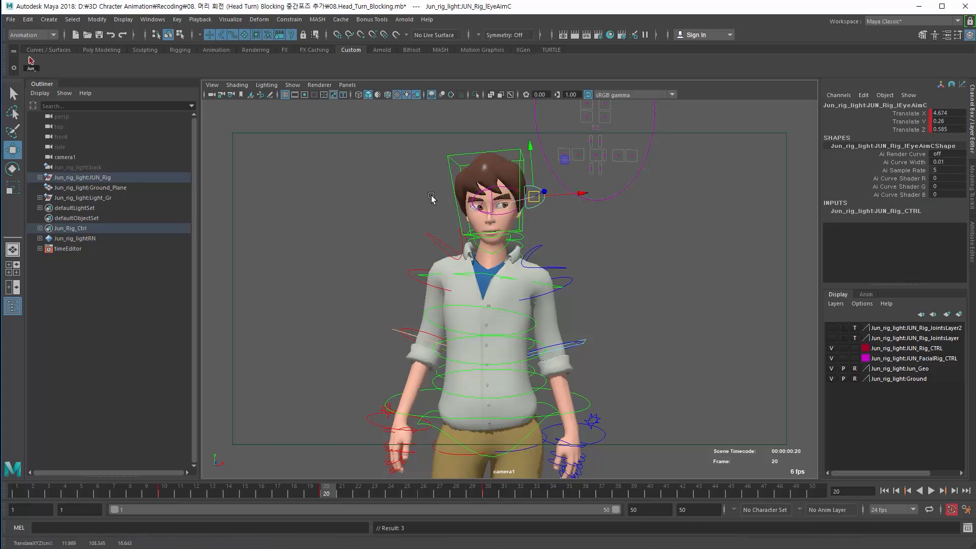
Step: Rotate the head control at frame 20 to 9.419, -12.175, -2.903 and compare the pose with frame 10
click(454, 161)
key(e)
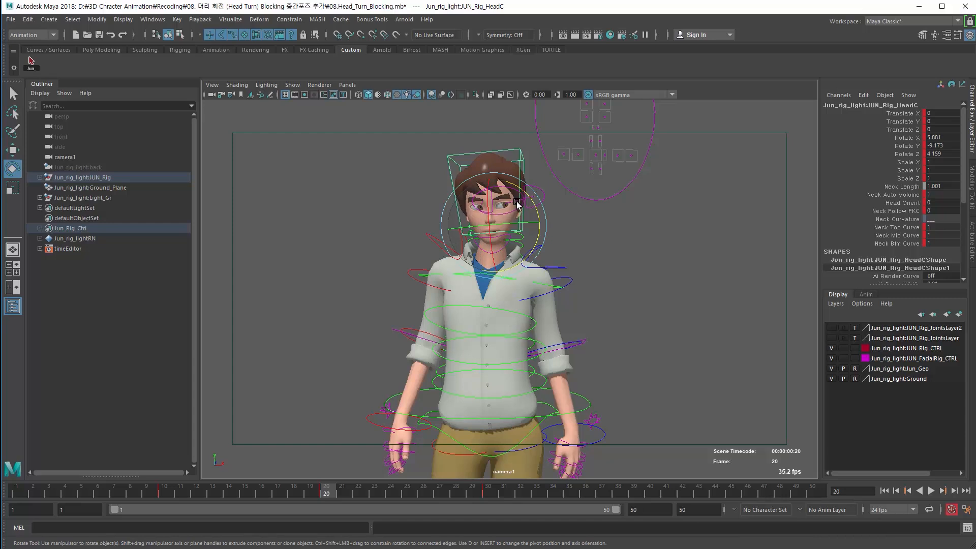
drag(528, 197, 529, 220)
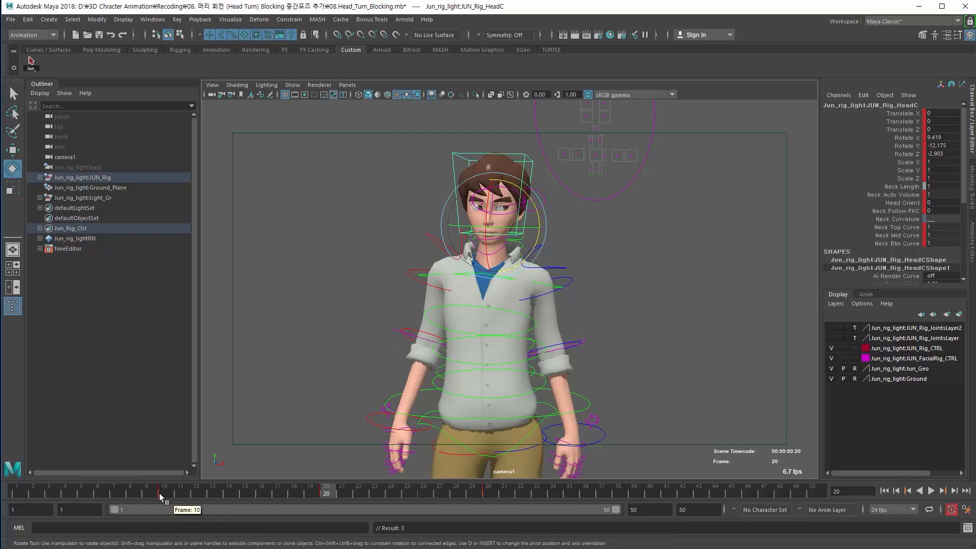
drag(155, 492, 204, 492)
drag(316, 493, 326, 495)
Step: Lower the root control at frame 20 to -0.807 on Translate Y
click(435, 419)
key(w)
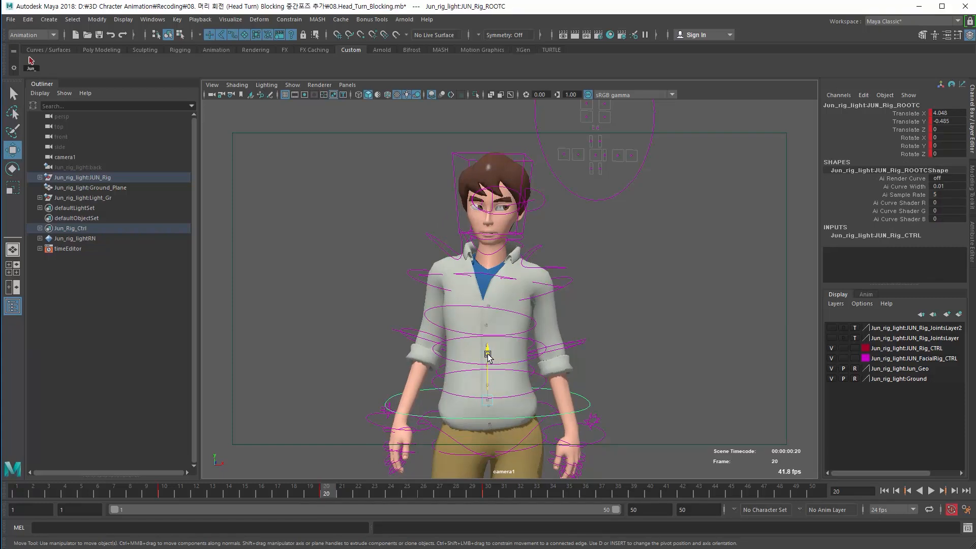
drag(487, 356, 487, 353)
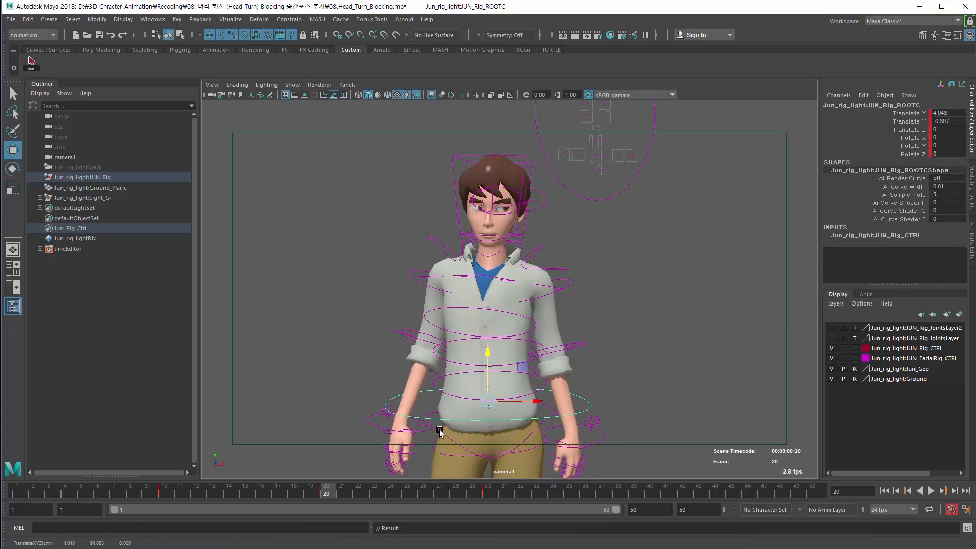
Step: Turn the root control to 15.256 on Rotate Y at frame 20, key it and compare with frame 10
key(e)
drag(464, 410, 477, 411)
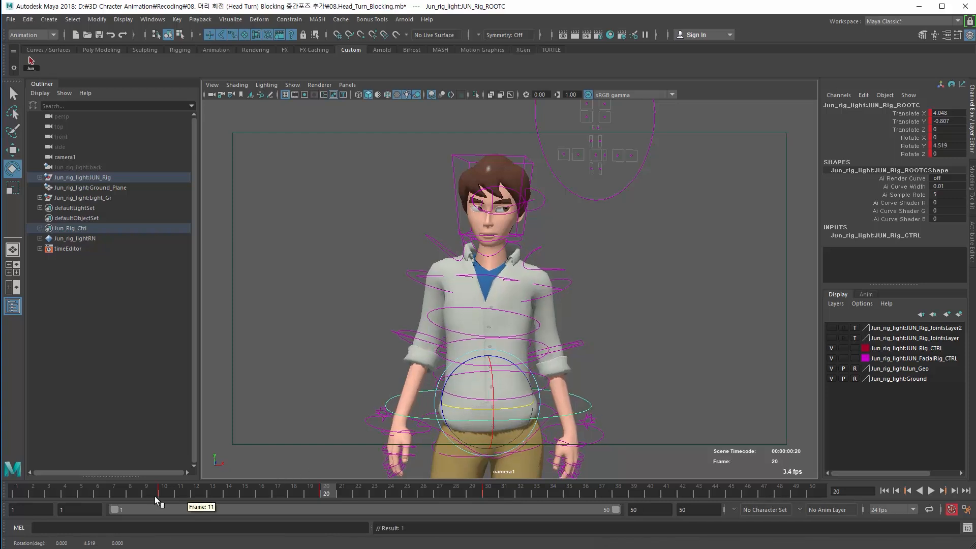
drag(154, 496, 322, 499)
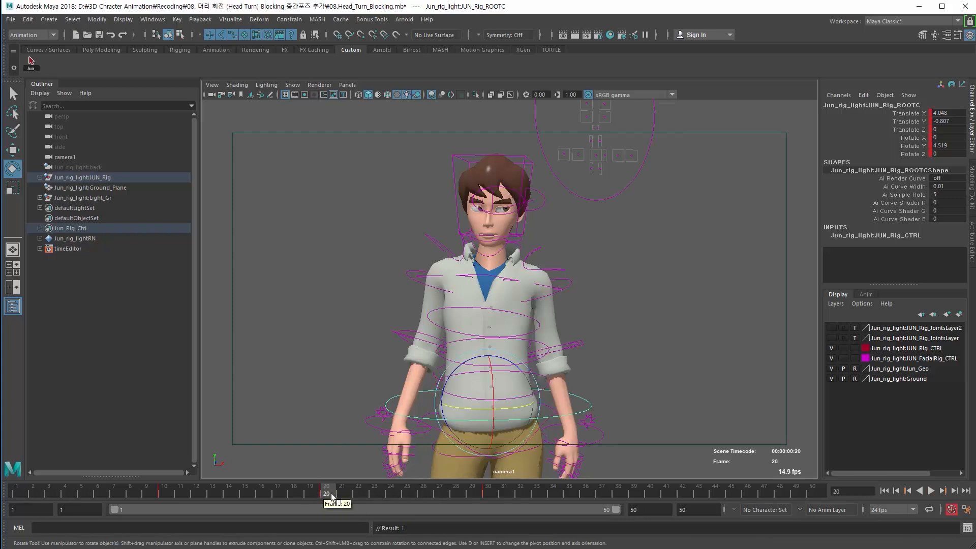
mouse_move(331, 493)
mouse_down()
mouse_move(484, 496)
mouse_move(326, 502)
mouse_move(491, 499)
mouse_move(148, 498)
mouse_move(324, 499)
mouse_up()
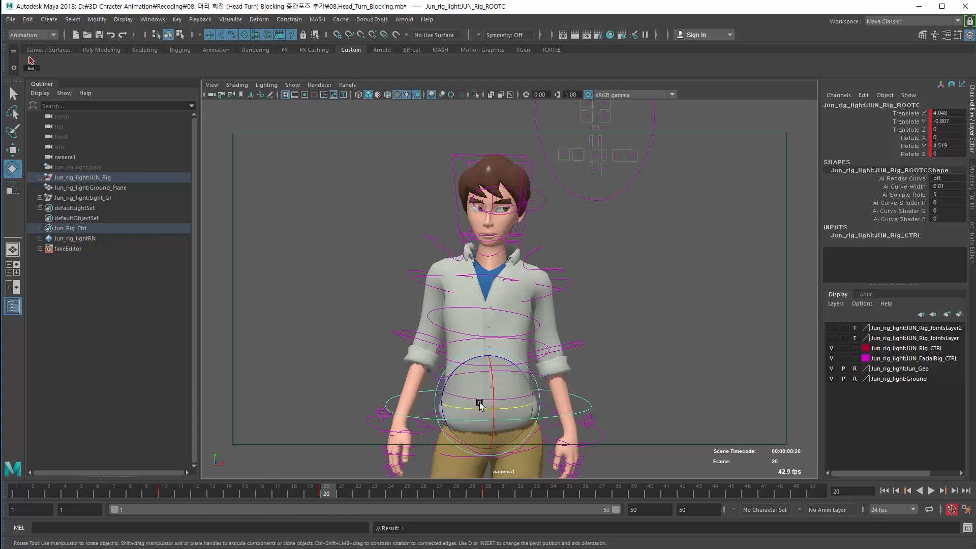
drag(476, 410, 487, 411)
key(s)
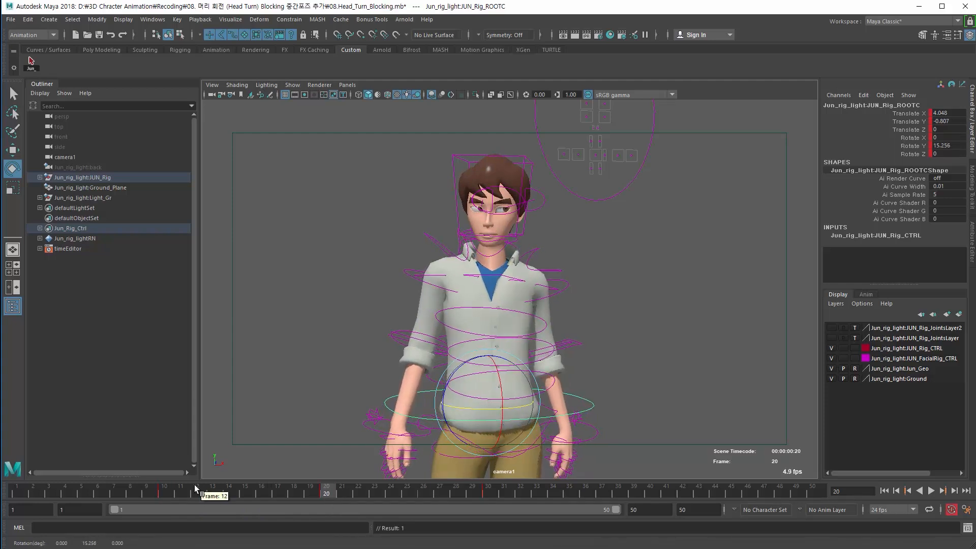
click(160, 494)
drag(161, 493, 322, 492)
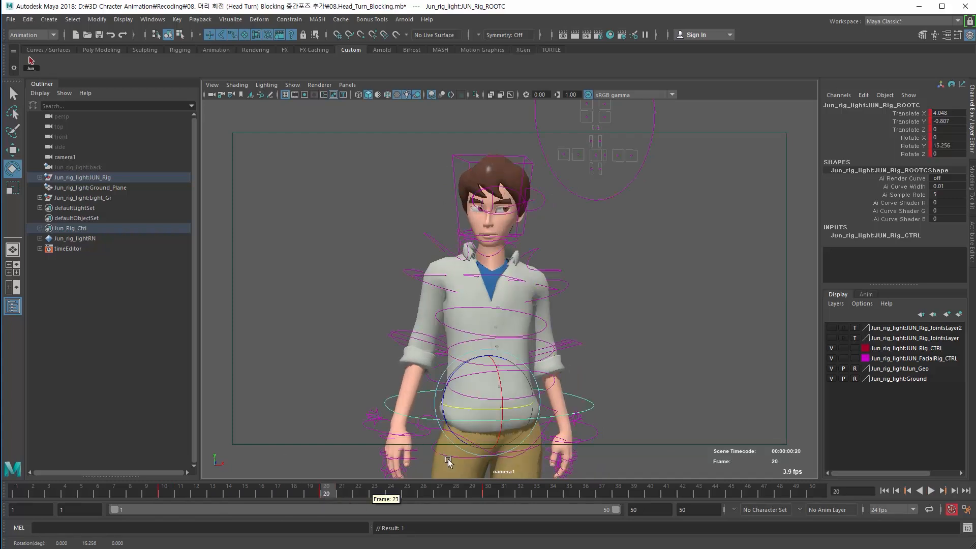
Step: Shift the root control sideways to 3.585 on X and 0.126 on Z at frame 20, key it and scrub the motion
key(w)
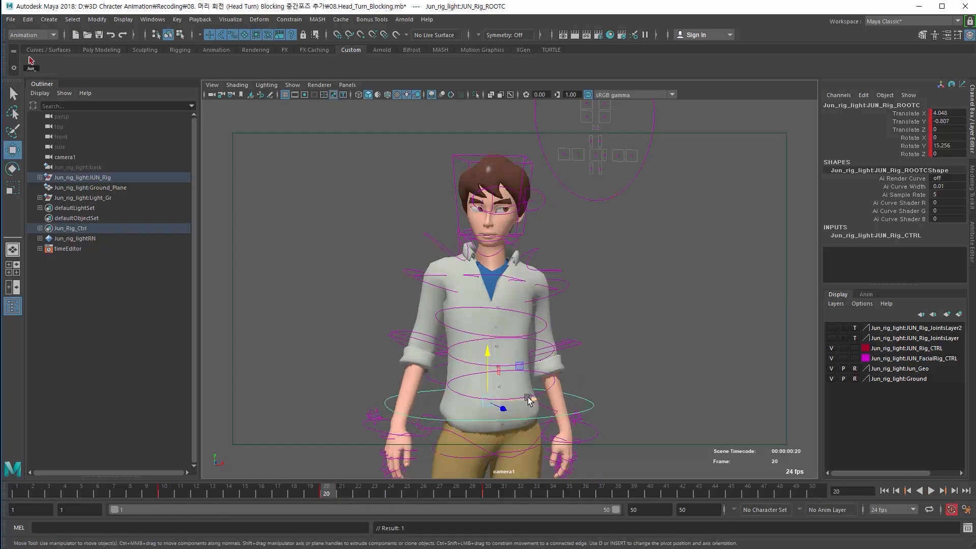
drag(531, 400, 523, 400)
key(s)
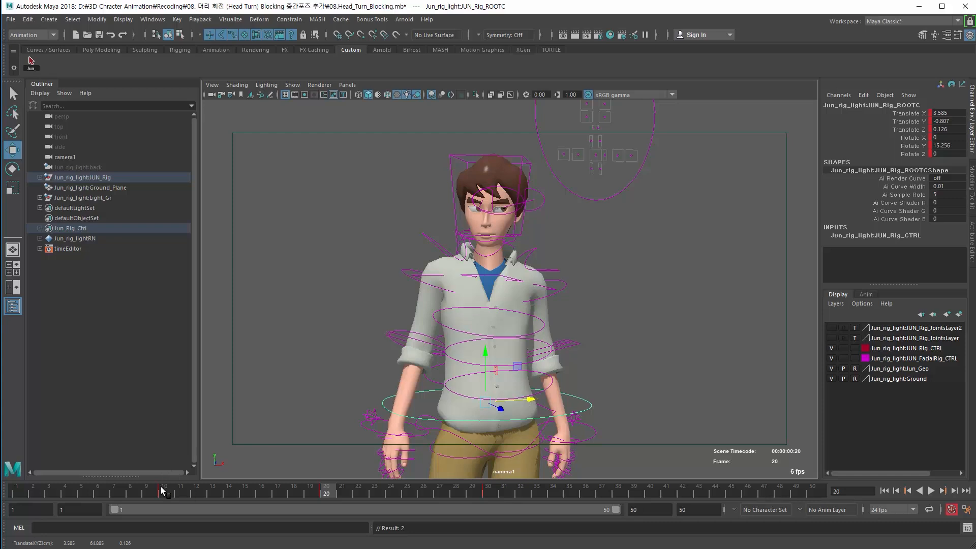
drag(162, 491, 317, 491)
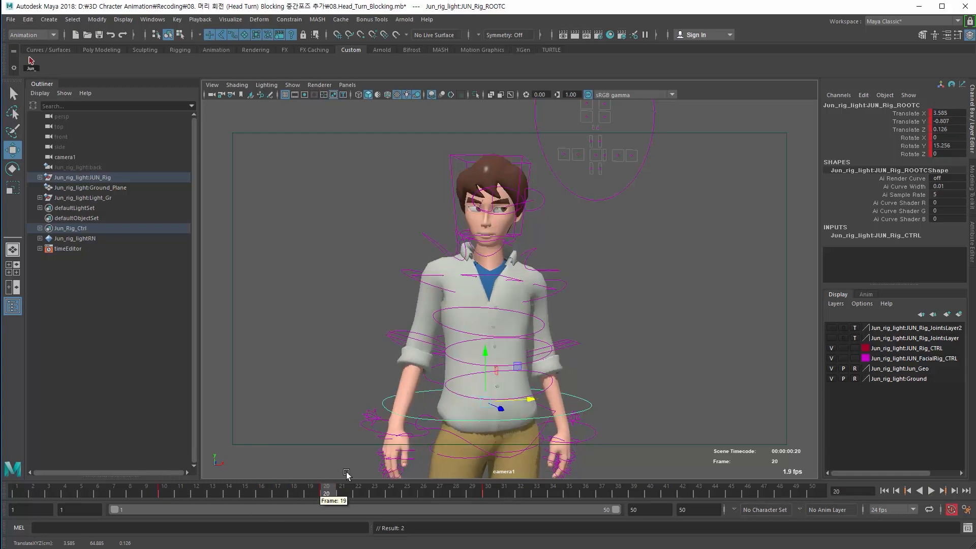
Step: Counter-rotate the main hip control to -10.374 on Y at frame 20 and check the change from frame 10
click(473, 452)
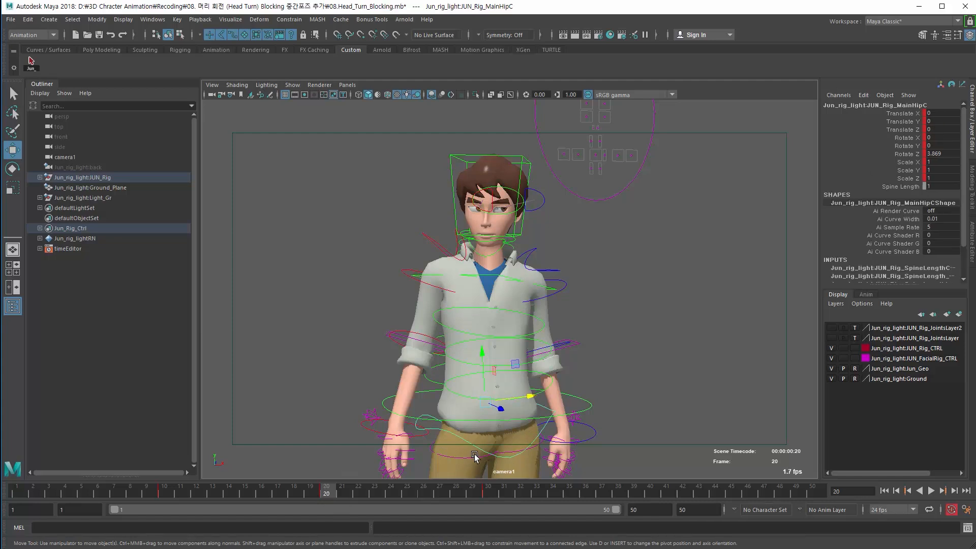
key(e)
drag(469, 411, 462, 411)
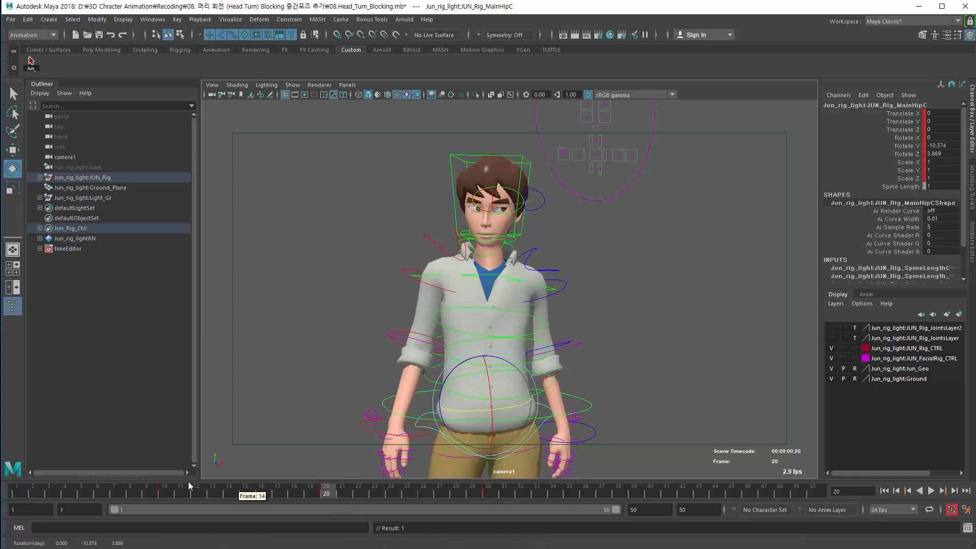
click(164, 489)
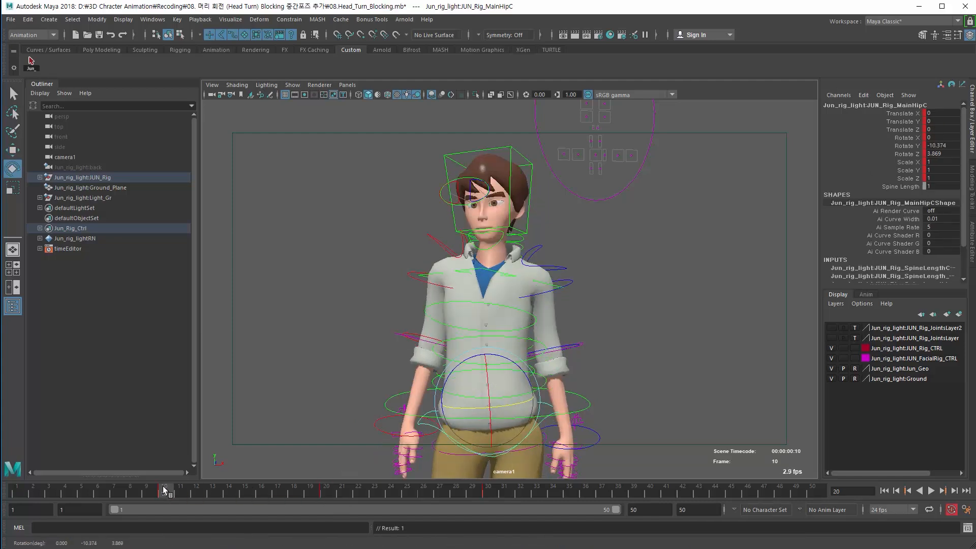
drag(255, 488, 330, 506)
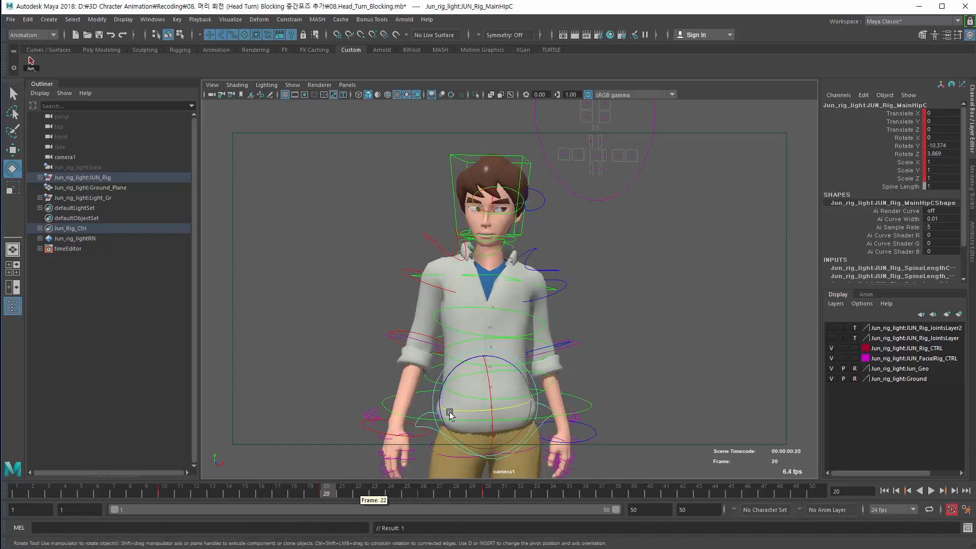
Step: Bend the lower spine FK controls, including Spine01 and Spine02, together to 0.716 on Rotate X at frame 20
click(450, 349)
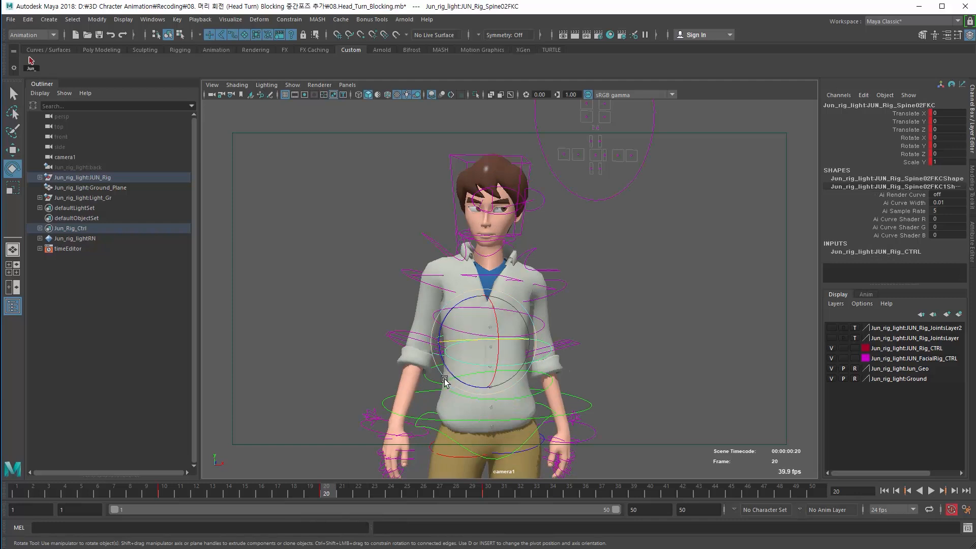
key(q)
click(453, 367)
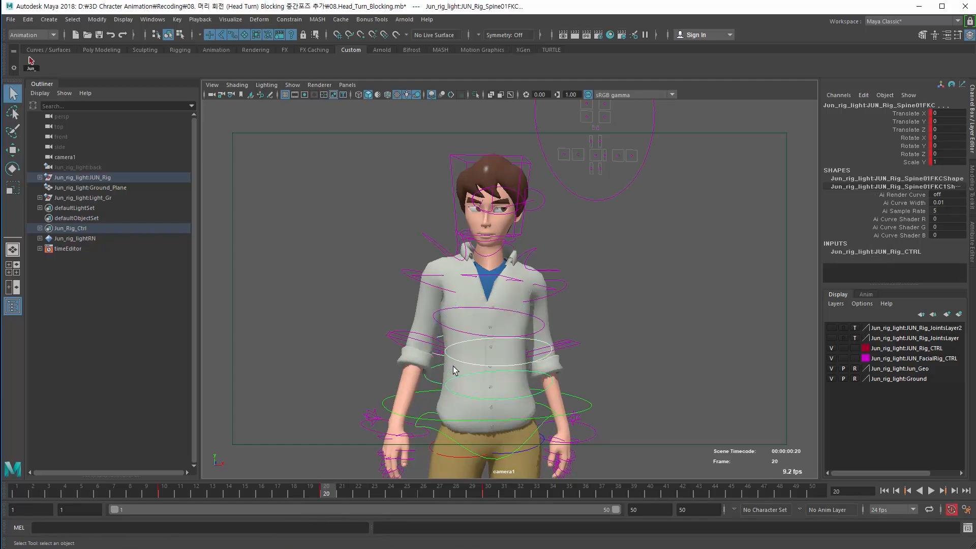
key(e)
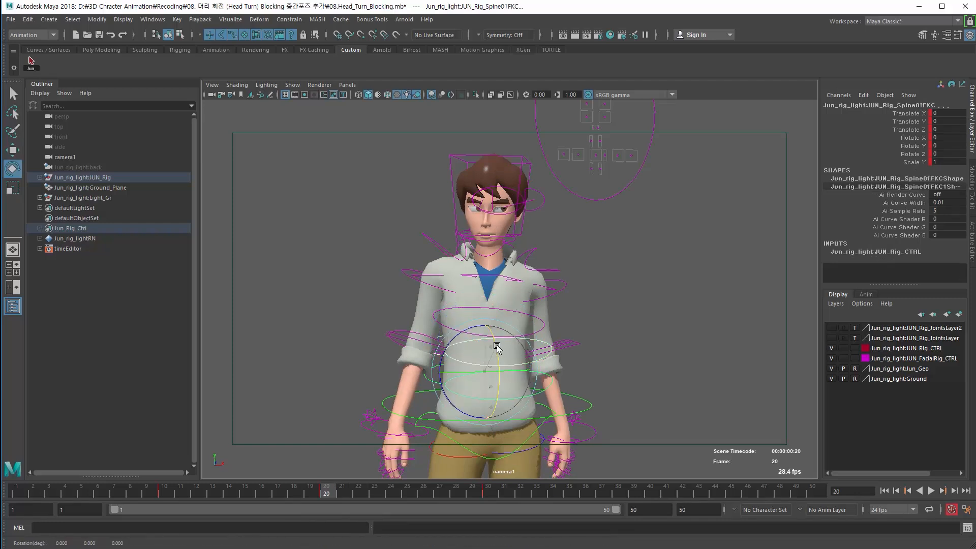
drag(497, 348, 501, 347)
click(305, 491)
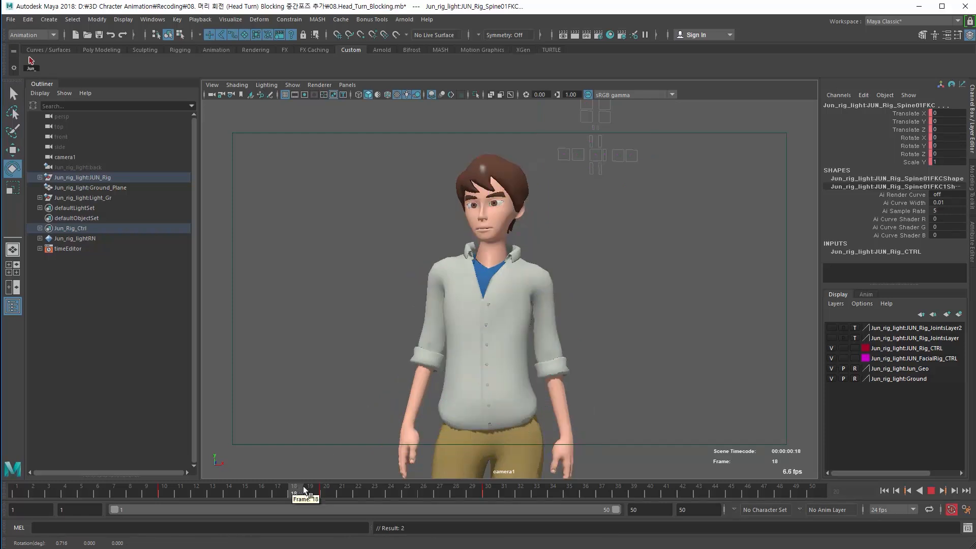
drag(305, 491, 327, 492)
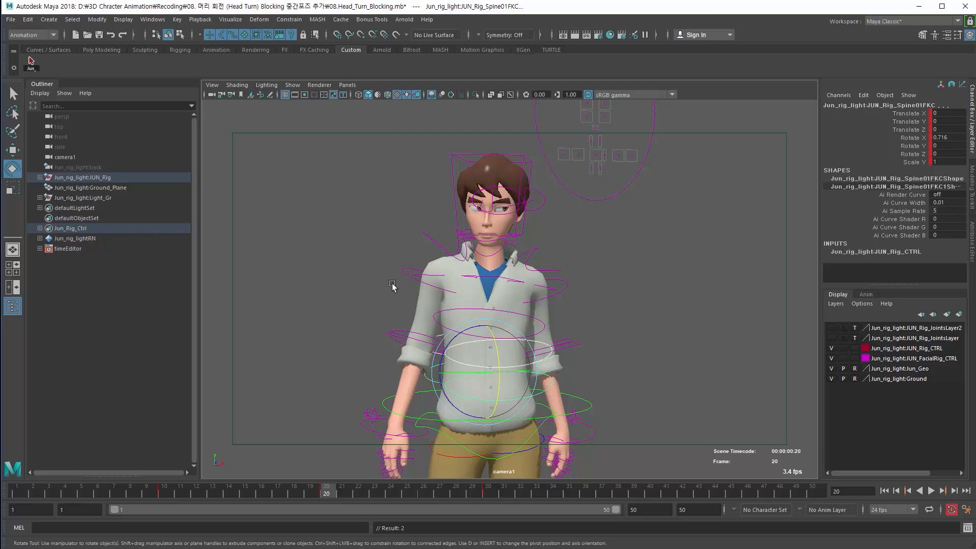
Step: Deselect the controls, play the animation and scrub through the poses around frames 10 to 21
click(377, 308)
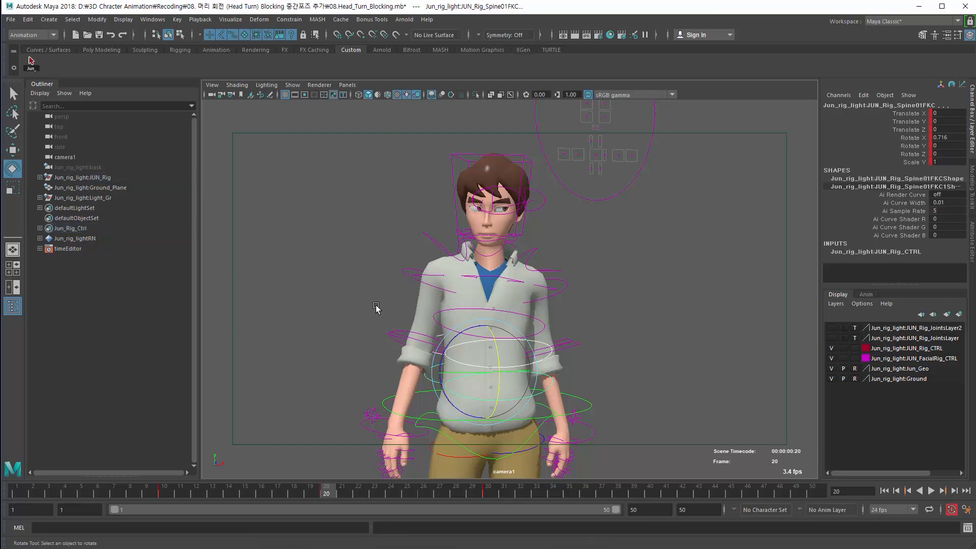
drag(175, 489, 84, 491)
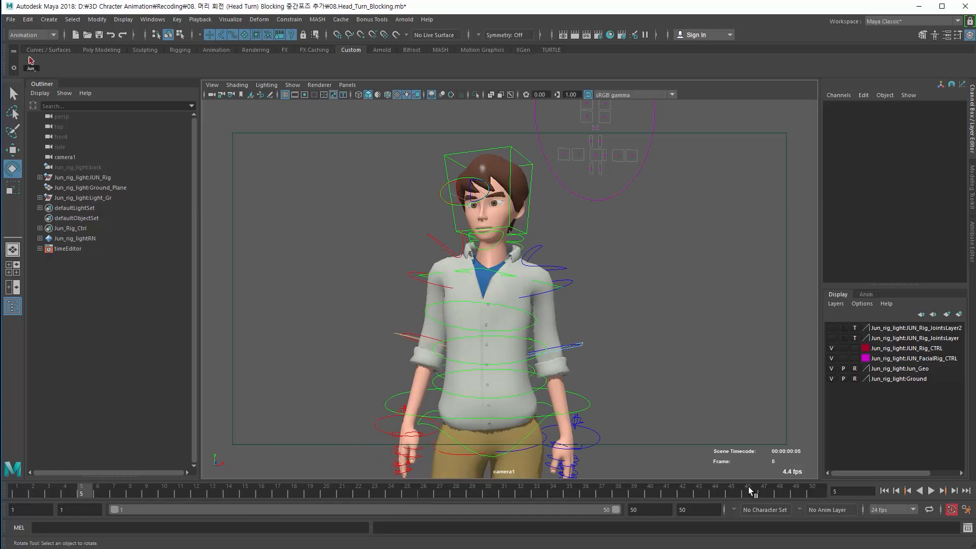
click(932, 491)
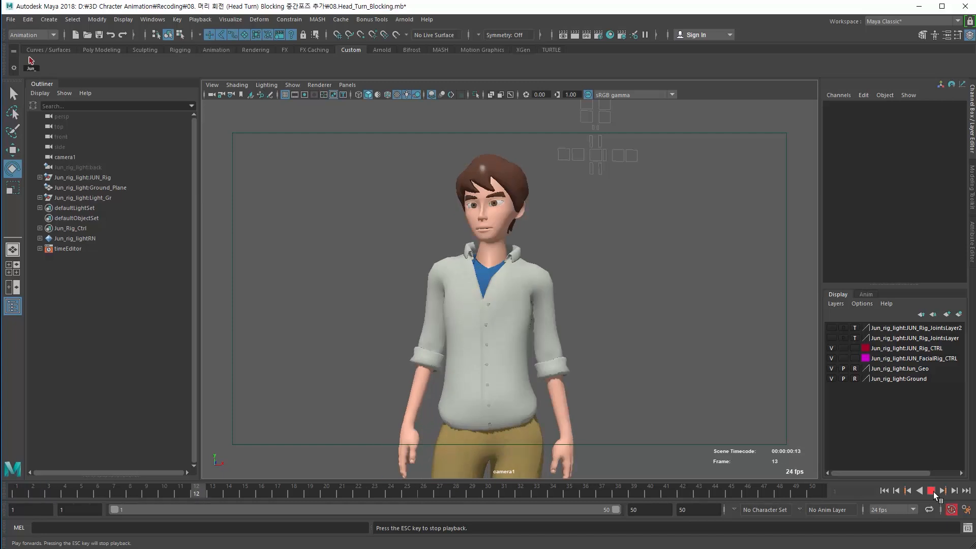
click(934, 493)
drag(197, 491, 350, 495)
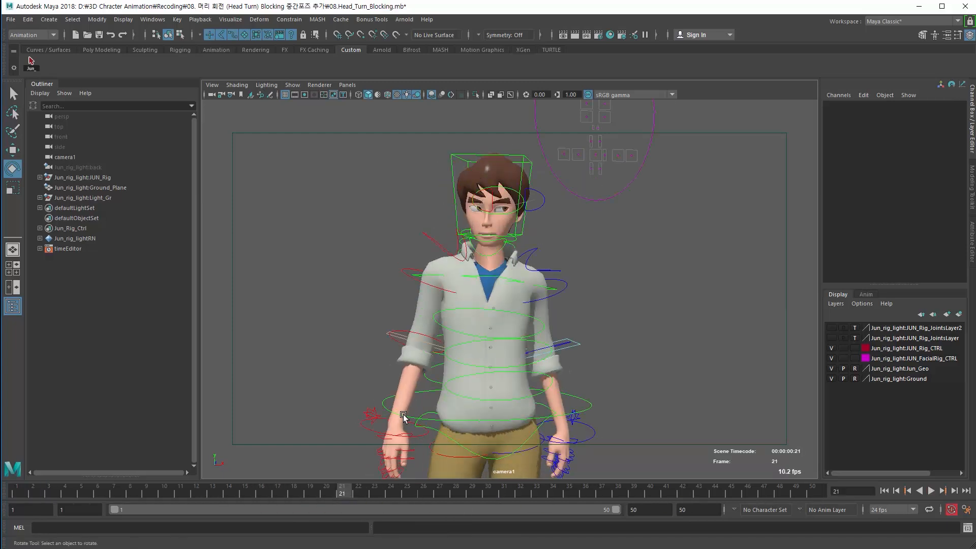
Step: Inspect the root control's animation curves at frame 20 in the Graph Editor, keeping the character's hips in view
click(403, 417)
click(324, 492)
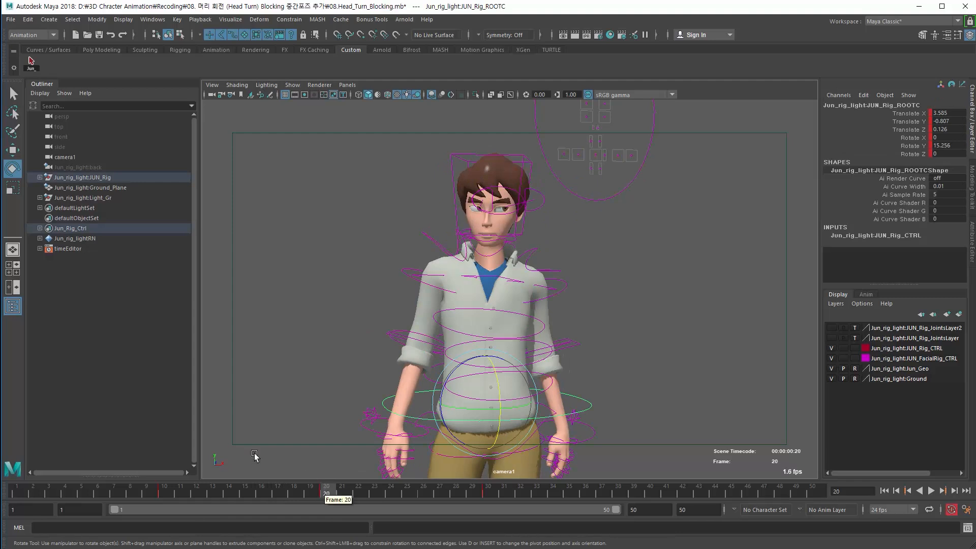
drag(0, 249, 348, 221)
drag(255, 236, 364, 162)
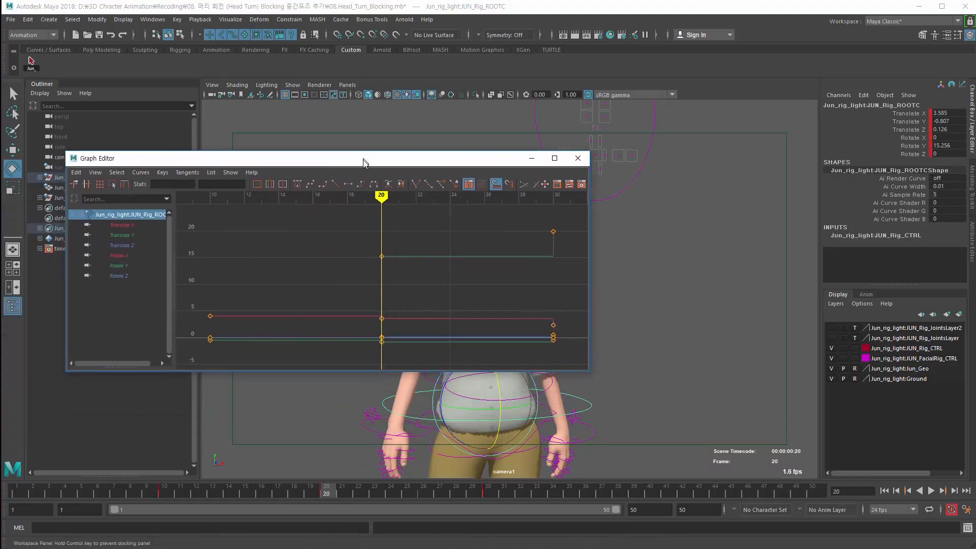
click(166, 491)
drag(166, 491, 325, 491)
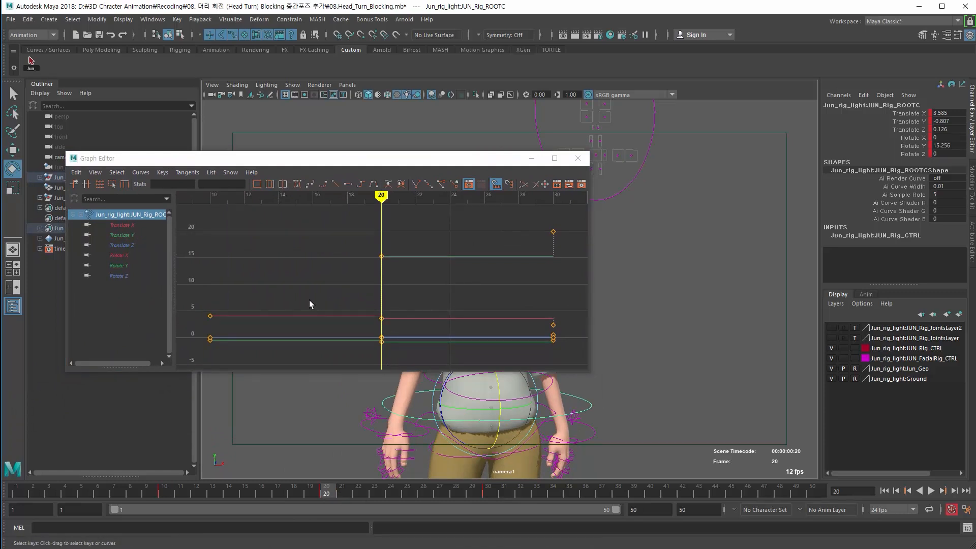
drag(371, 159, 415, 81)
Step: Adjust the root control's Rotate Y to 15.937 at frame 20 while comparing with the frame 30 pose
drag(459, 408, 457, 420)
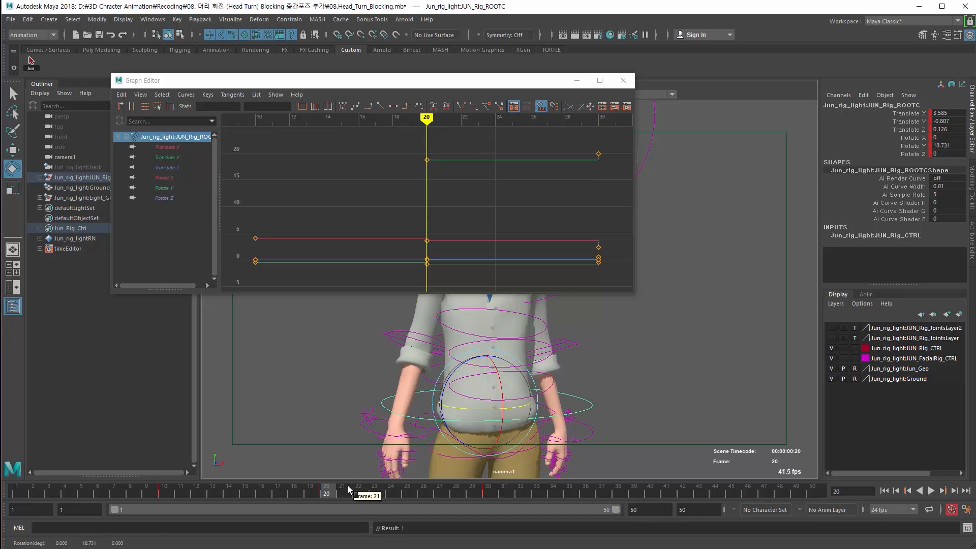
drag(349, 490, 493, 486)
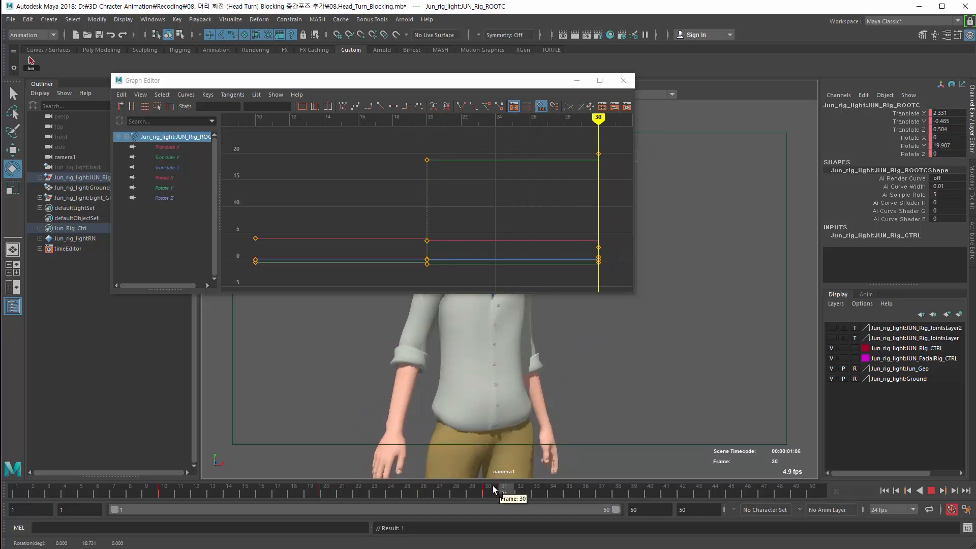
drag(371, 490, 327, 490)
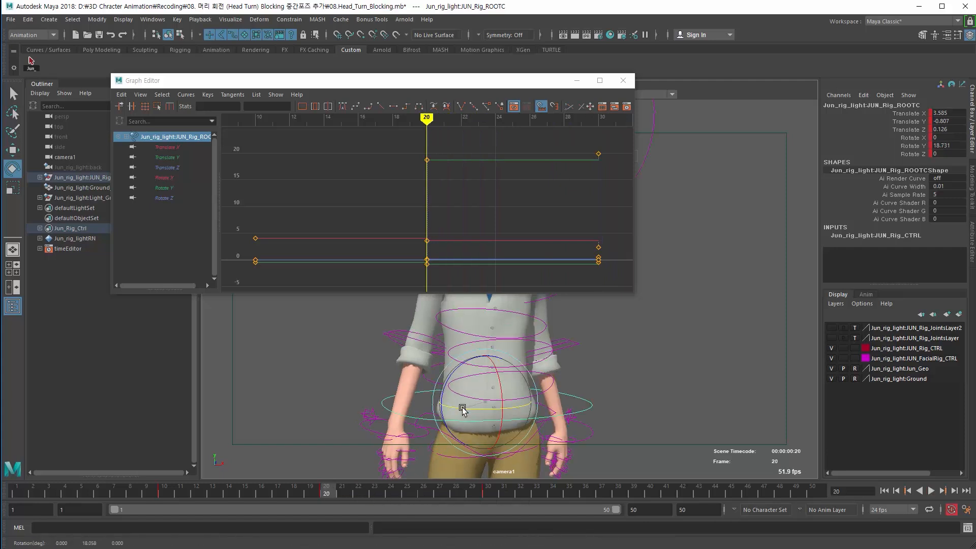
drag(463, 408, 459, 410)
mouse_move(340, 490)
mouse_down()
mouse_move(495, 490)
mouse_move(325, 501)
mouse_up()
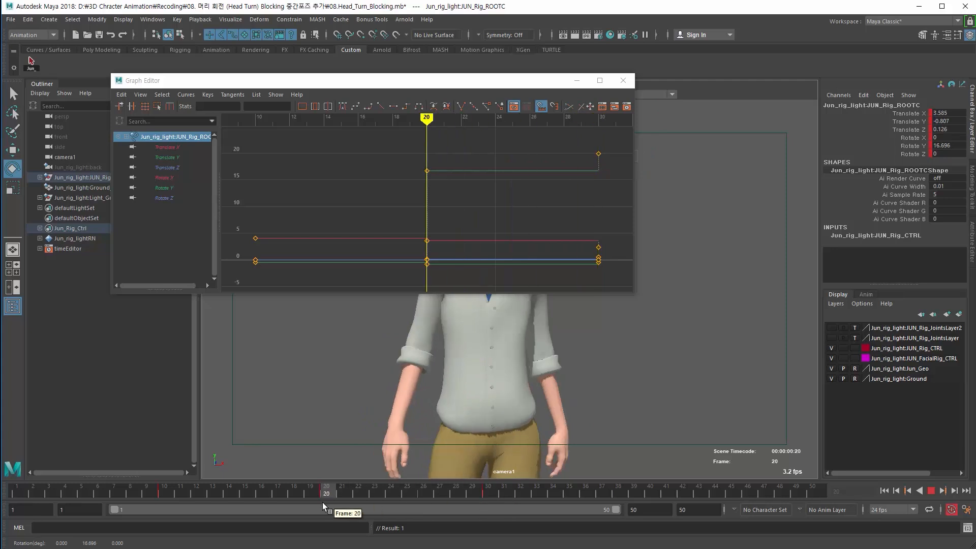
drag(457, 408, 452, 410)
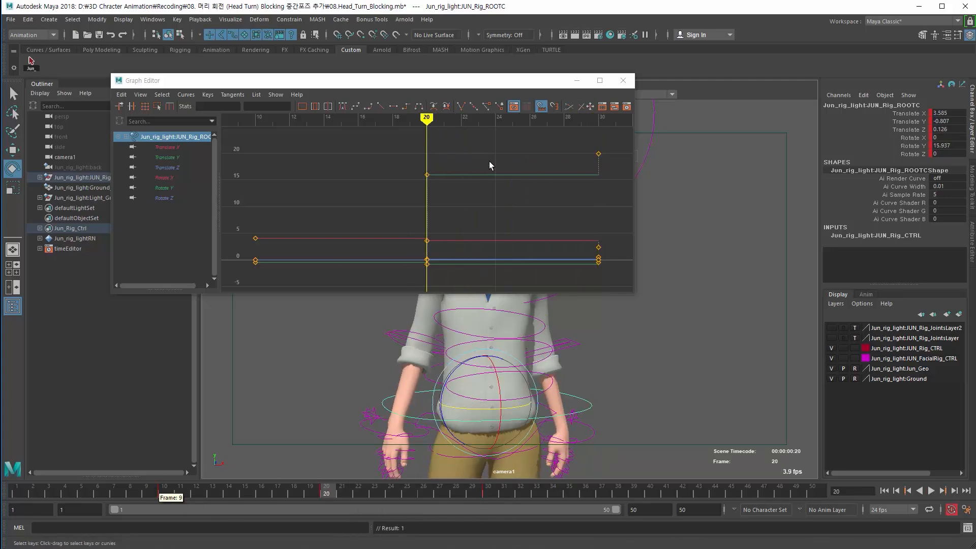
Step: Minimize the Graph Editor and play the head-turn animation from the first frame
click(577, 81)
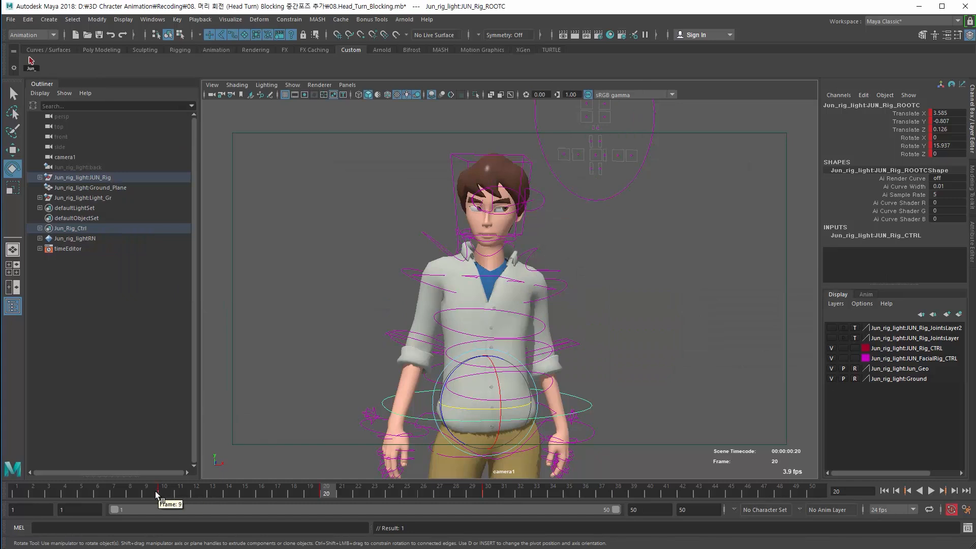
click(154, 494)
click(886, 492)
click(931, 491)
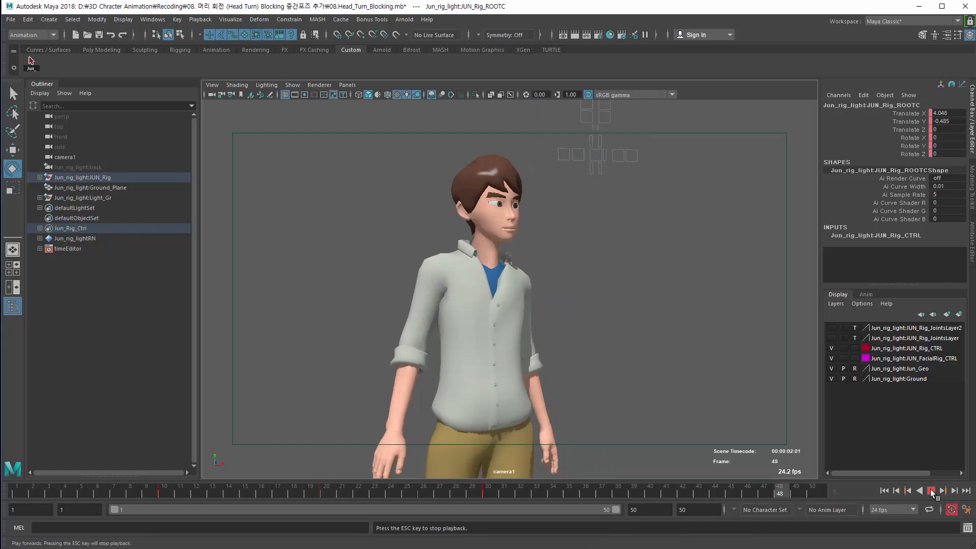
Step: Stop playback, go to frame 20 and set the root control's animation curves to auto tangents in the Graph Editor
click(932, 491)
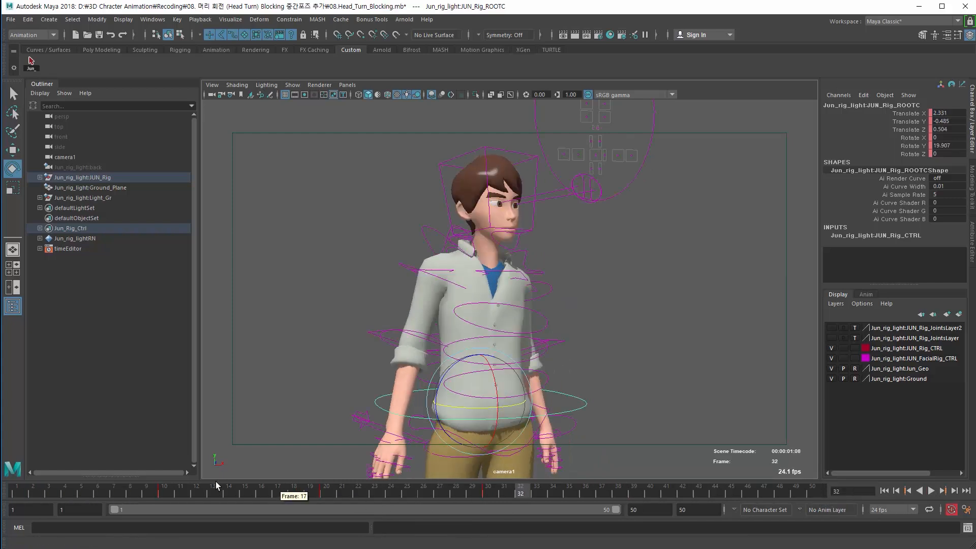
click(325, 493)
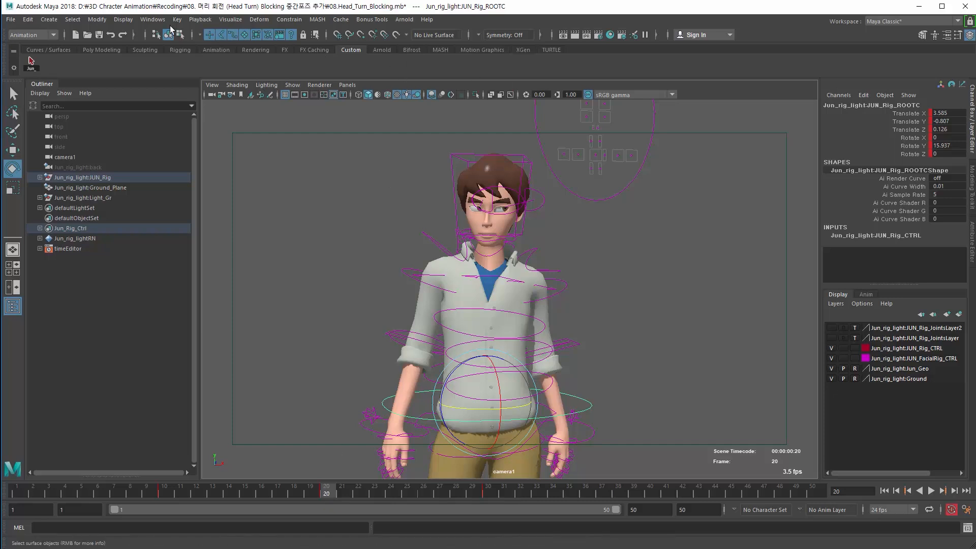
click(152, 19)
mouse_move(203, 86)
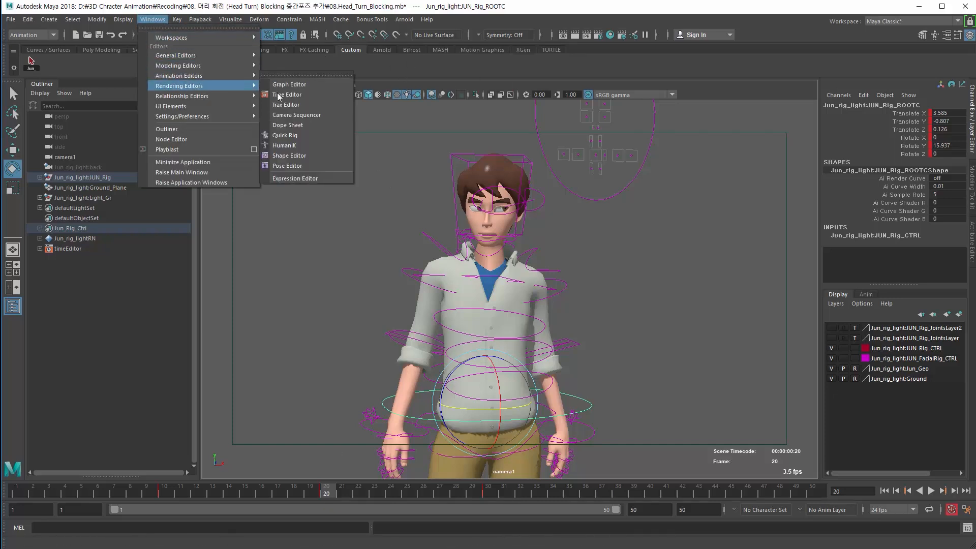
click(280, 84)
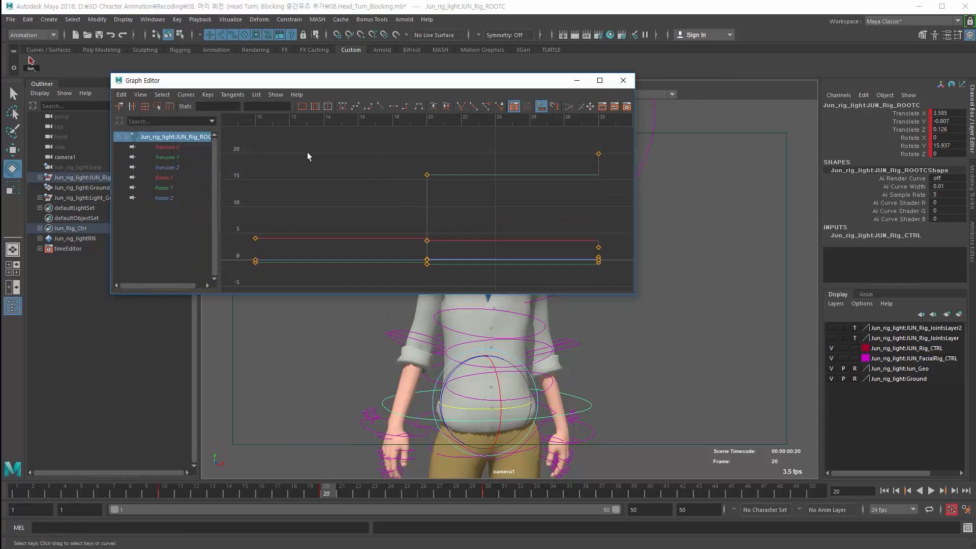
click(342, 107)
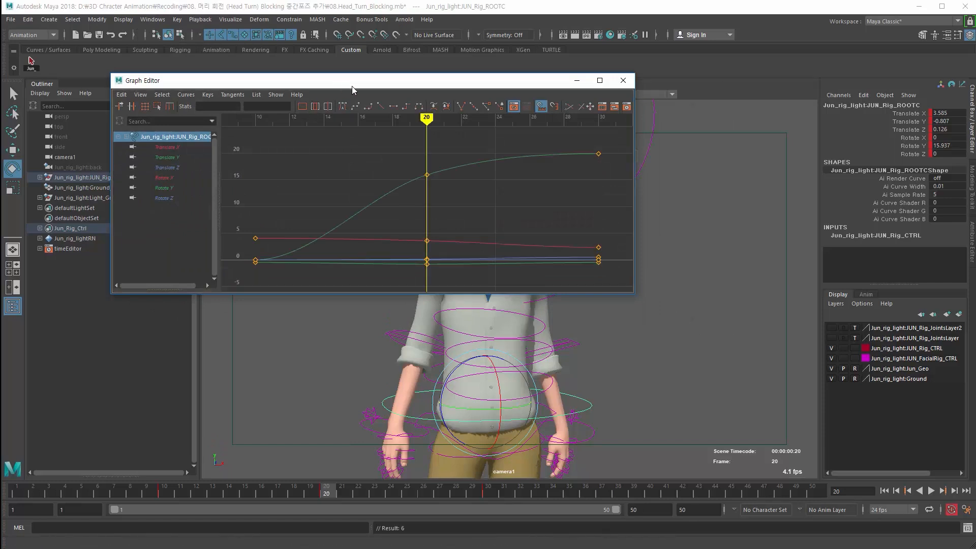
drag(352, 86, 0, 148)
Step: Play the animation from the first frame to check the root control's motion, and stop it
click(885, 491)
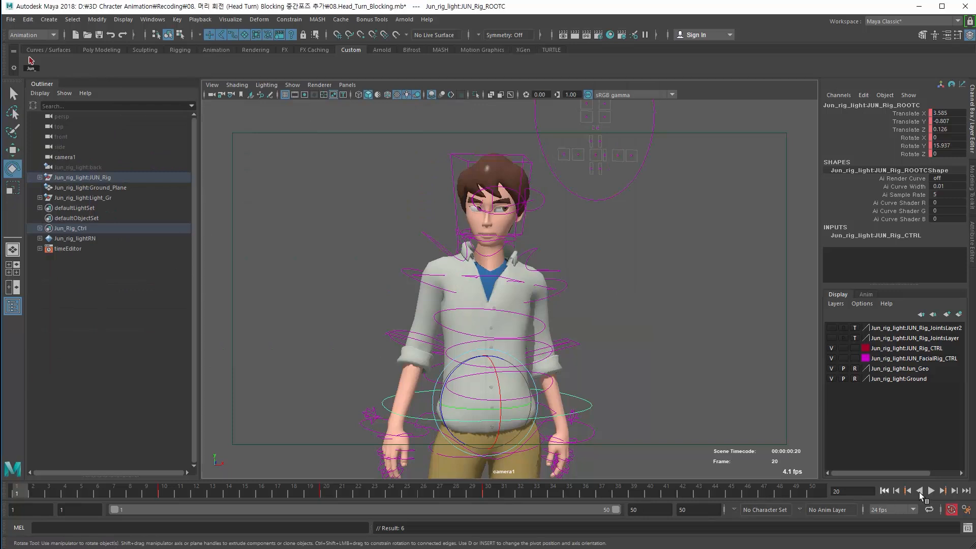
click(932, 491)
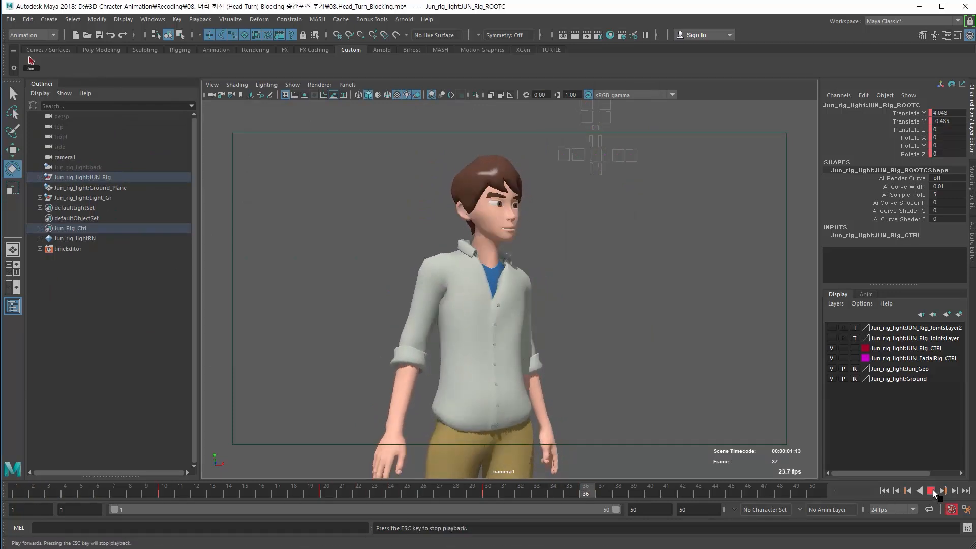
click(932, 491)
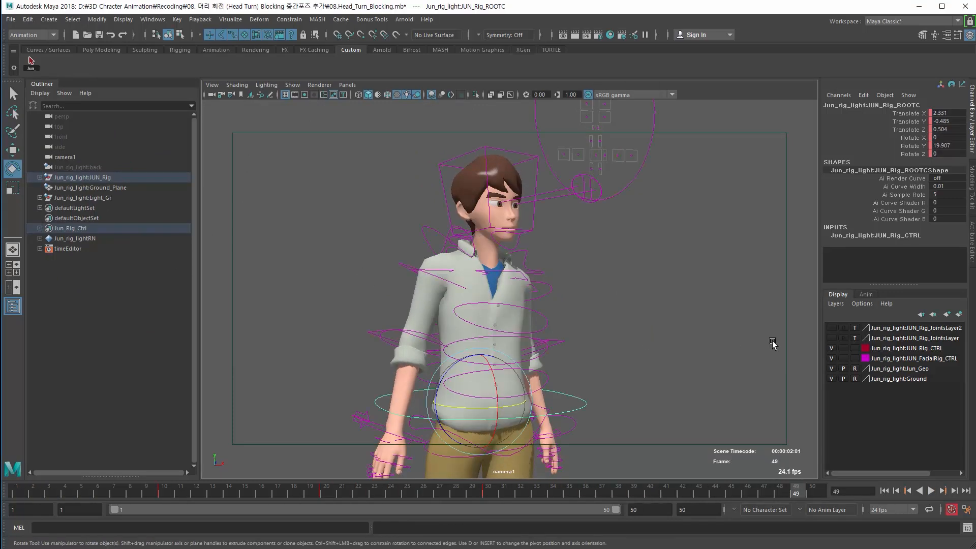
Step: Select all of the character's rig controls and set their animation curves to auto tangents
click(31, 64)
drag(1, 168, 0, 193)
click(498, 152)
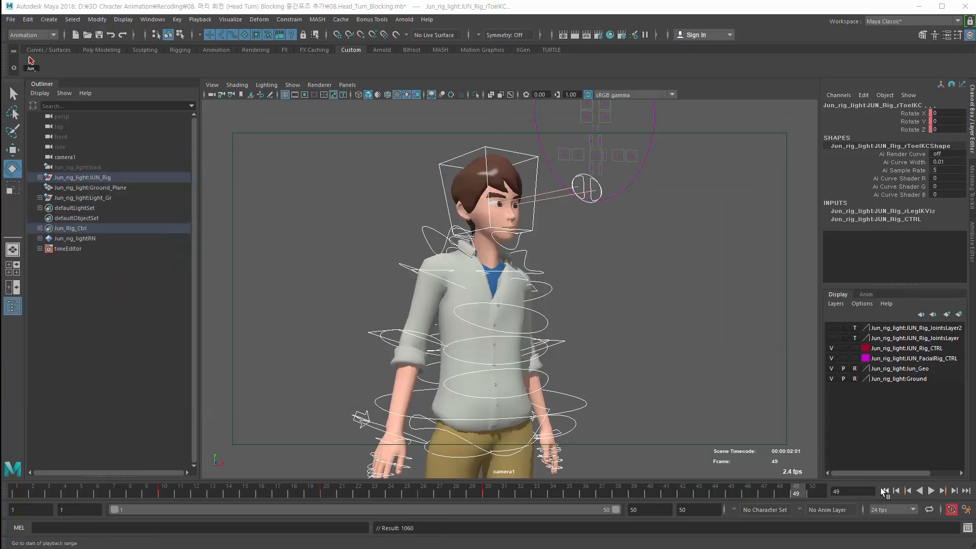
Step: Play the interpolated full-body head turn, stop it and return to frame 1
click(931, 491)
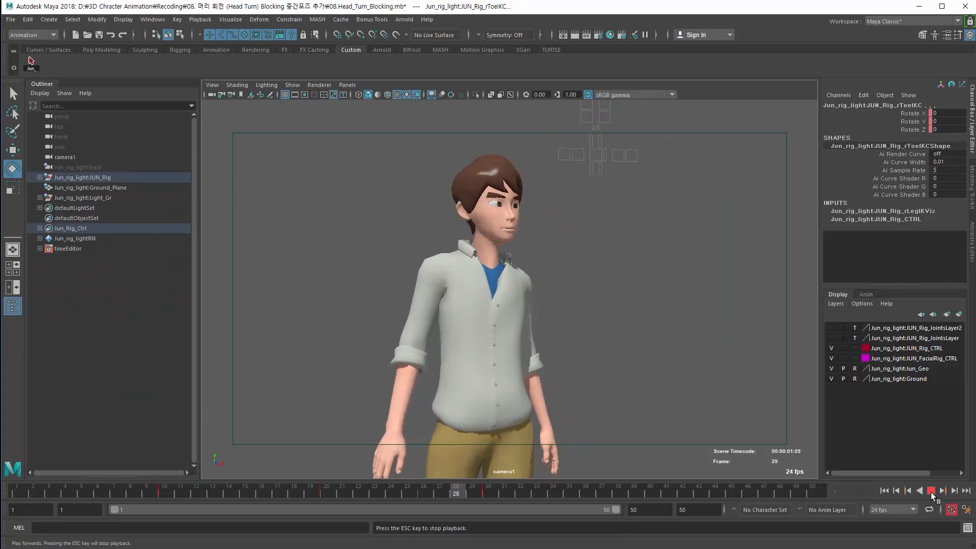
click(931, 491)
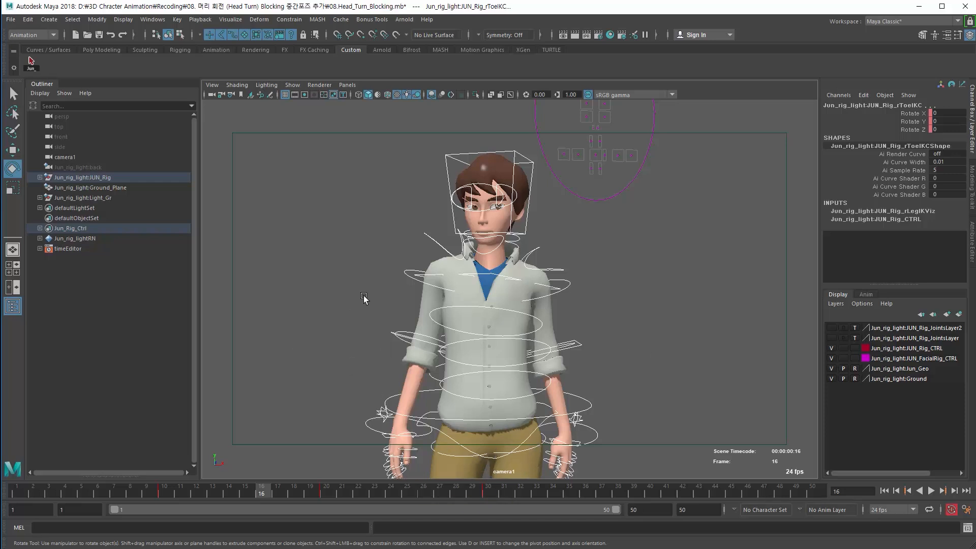
click(885, 490)
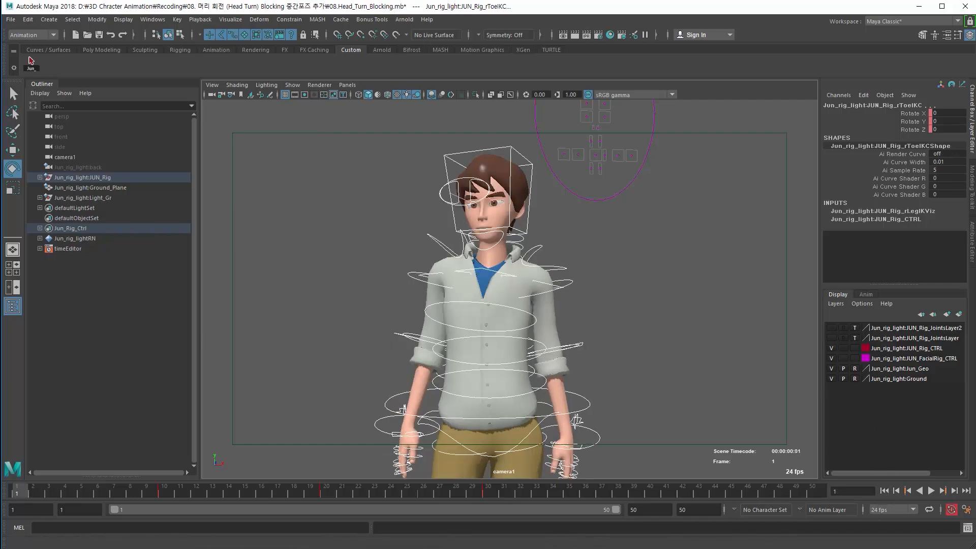
Step: Convert the animation curves of all selected rig controls to stepped tangents in the Graph Editor
drag(0, 186, 571, 168)
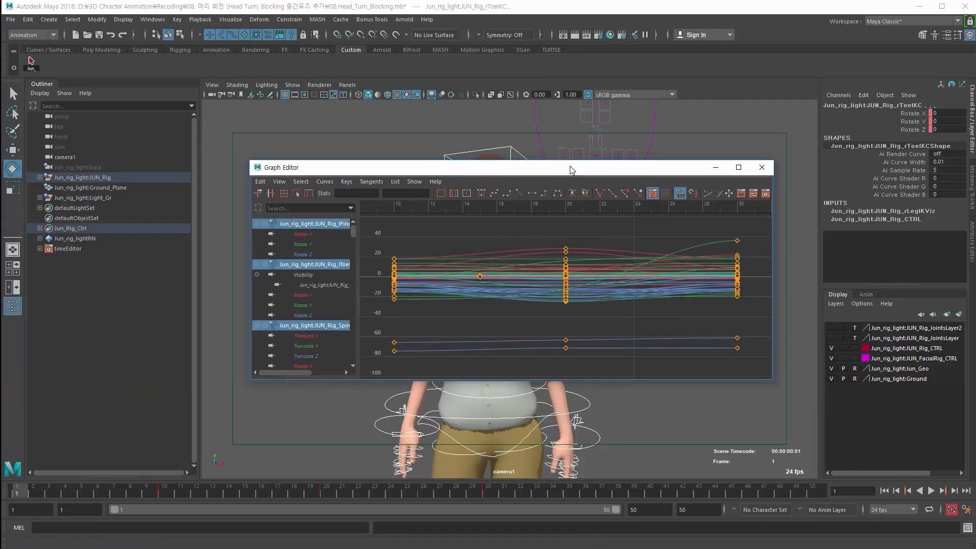
click(480, 194)
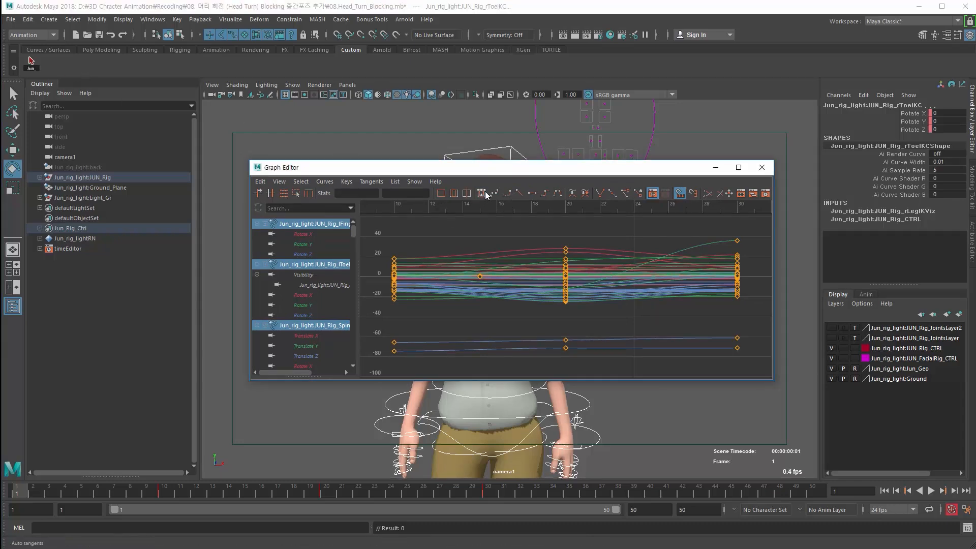
click(546, 197)
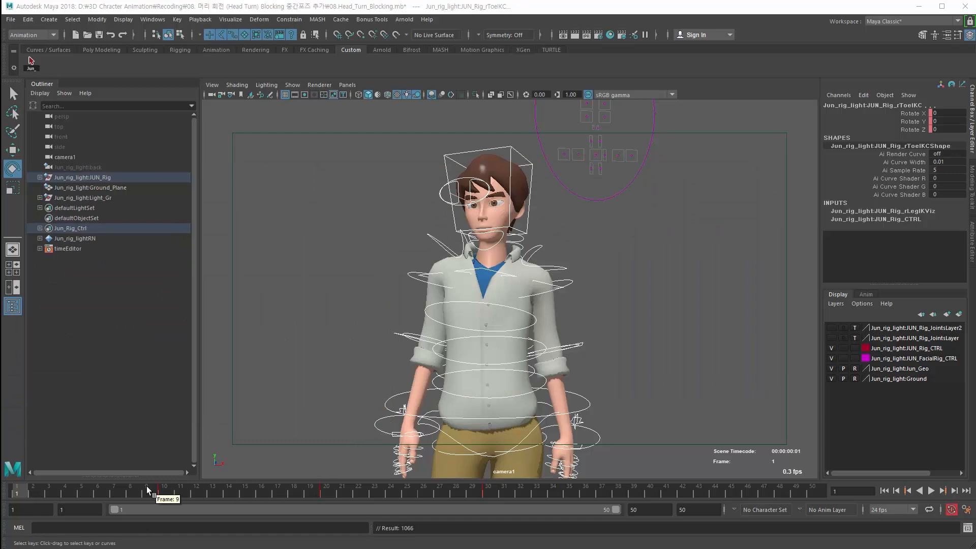
Step: Scrub back and forth through the stepped key poses and stop at frame 20
key(alt+v)
drag(322, 489, 108, 494)
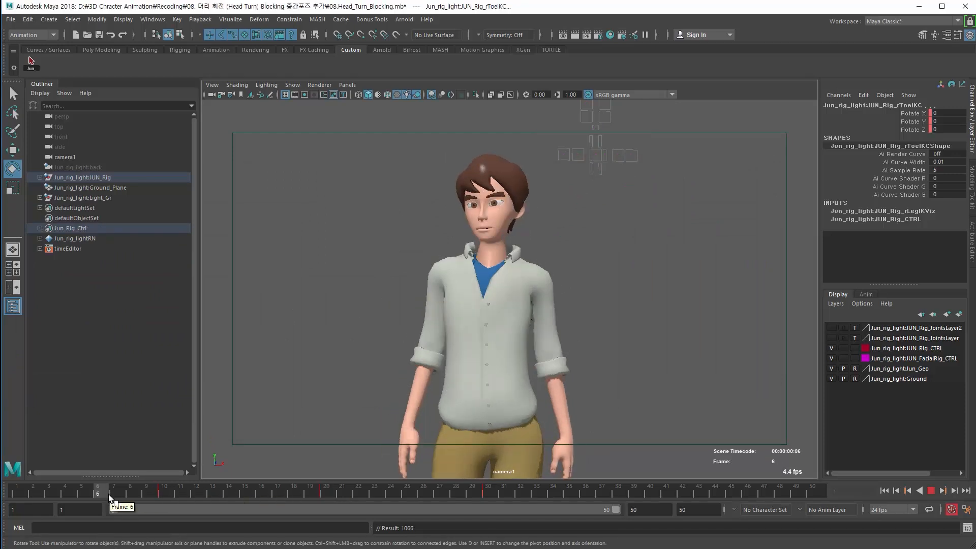
drag(170, 494, 327, 496)
drag(413, 495, 333, 495)
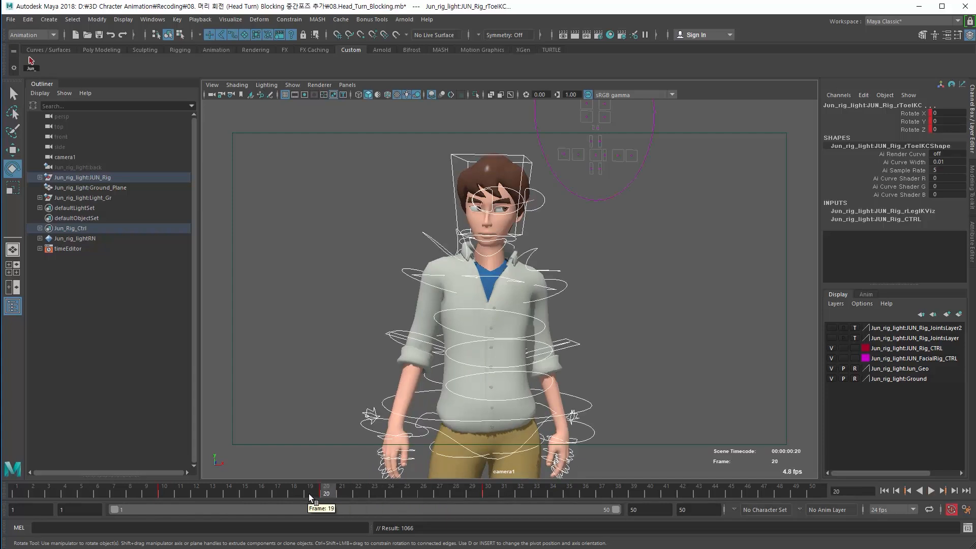
click(325, 491)
click(334, 491)
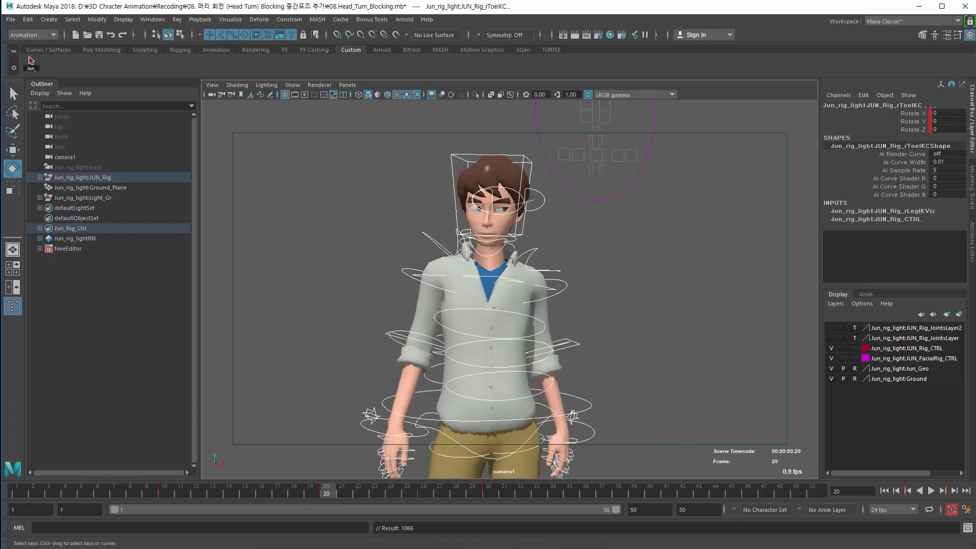
Step: Bring the Graph Editor back over the viewport to examine the stepped curves of all rig controls
key(ctrl+g)
drag(510, 204, 543, 128)
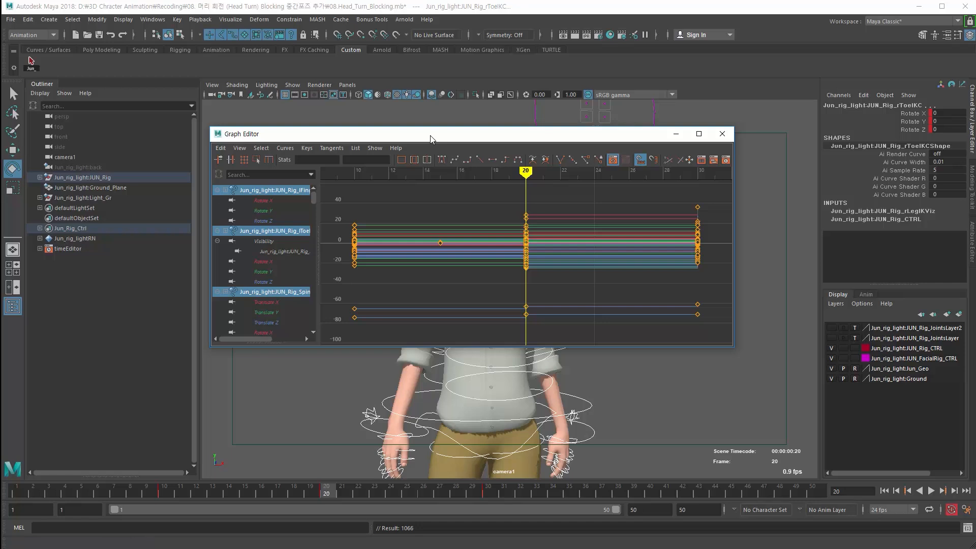
drag(430, 138, 495, 118)
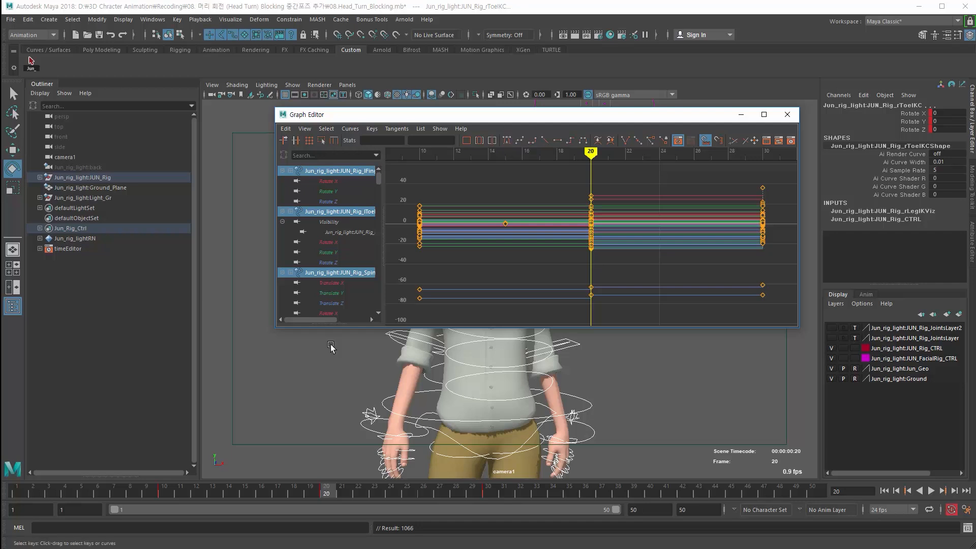
Step: Copy all selected controls' keys in the time range from frame 8 to 31
click(136, 492)
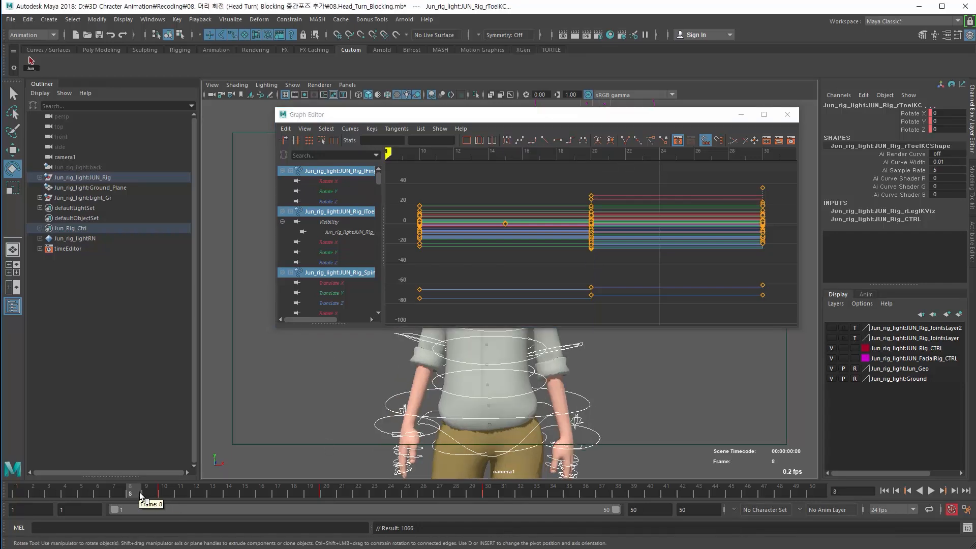
shift+drag(141, 496, 506, 494)
right_click(468, 489)
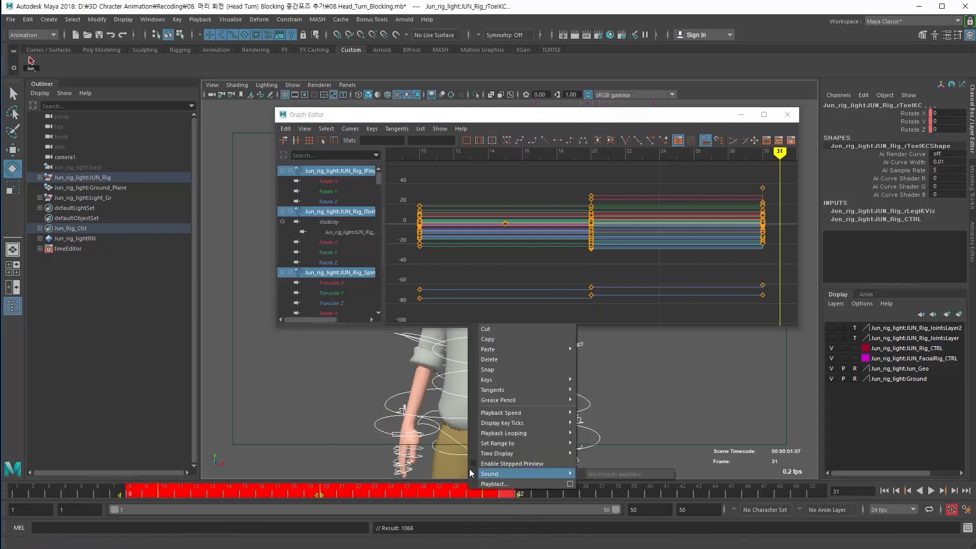
click(488, 340)
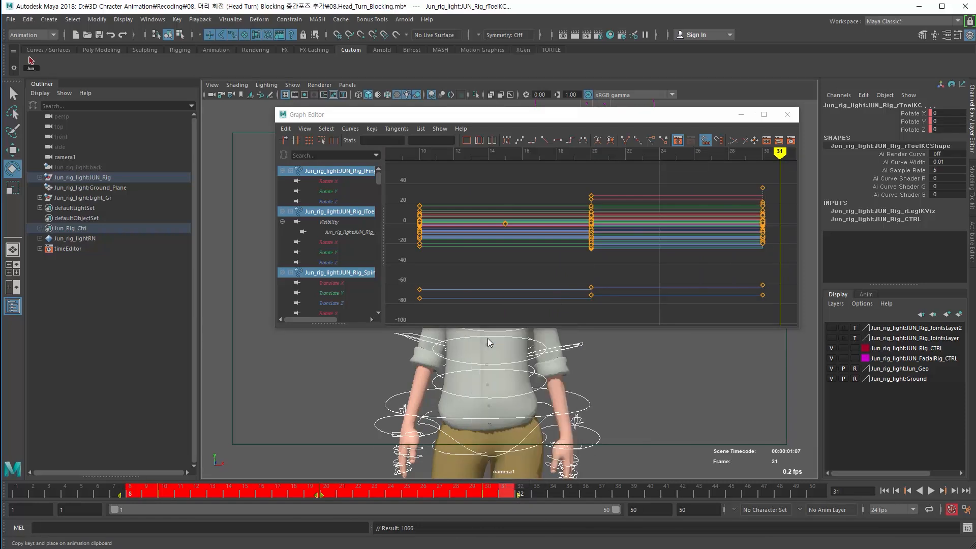
Step: Paste the copied pose keys at frame 40 for all selected rig controls
click(648, 492)
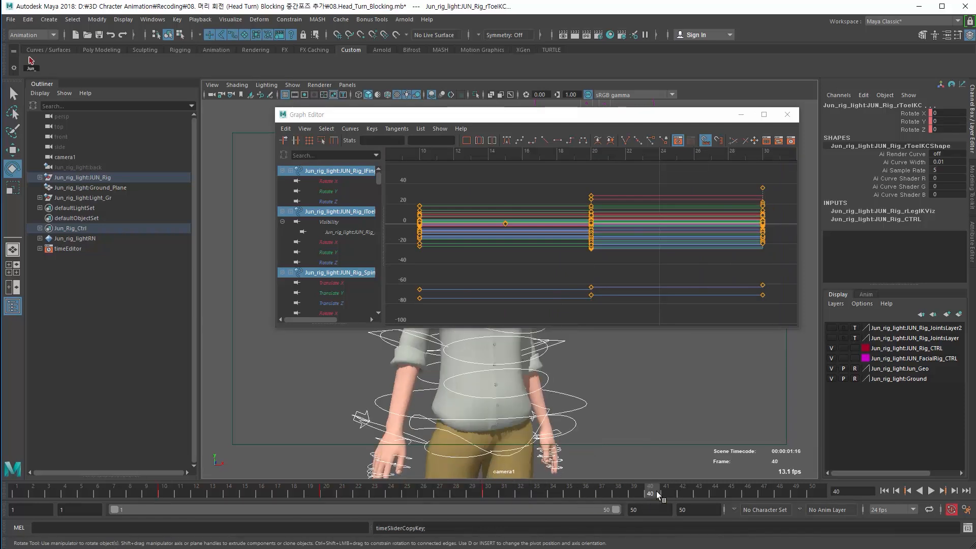
right_click(665, 491)
mouse_move(687, 350)
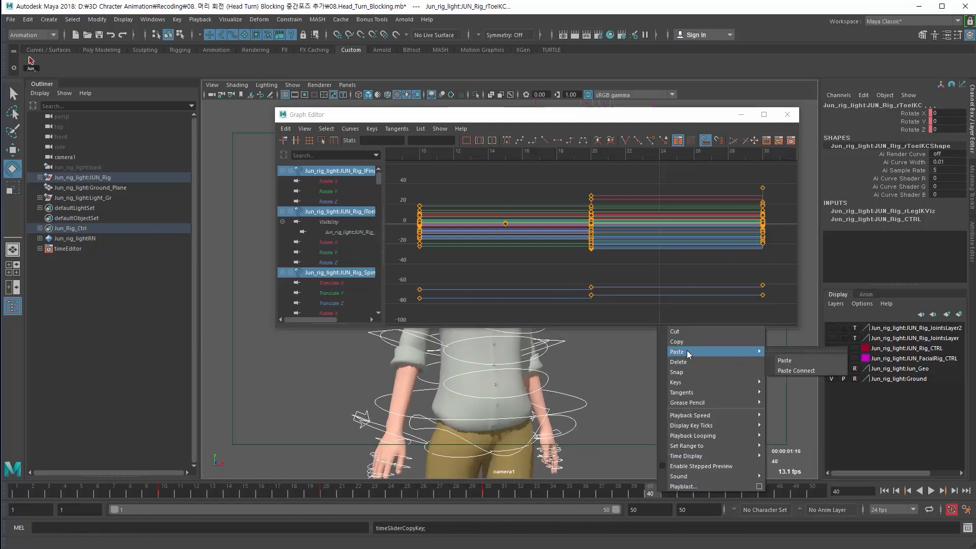
click(805, 362)
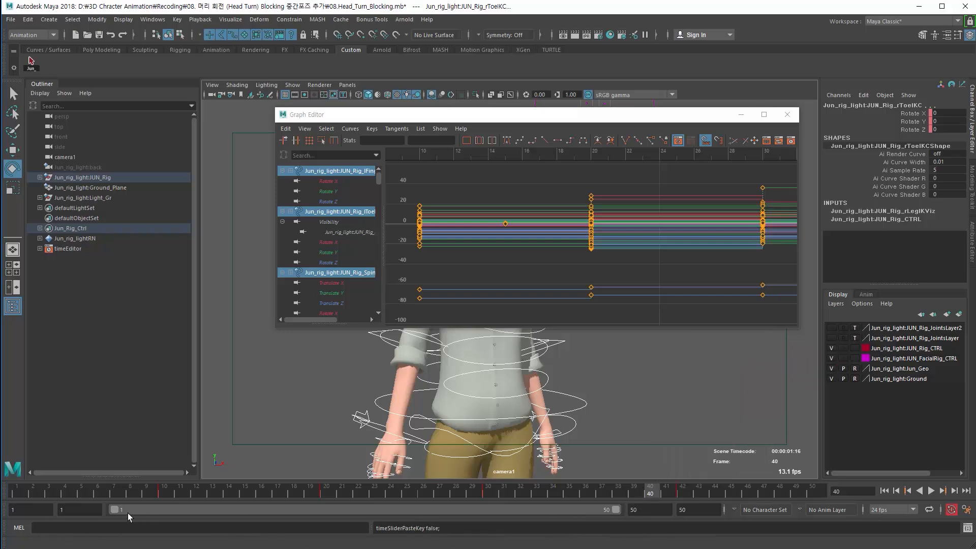
Step: Set the playback range to start at frame 40 and end at frame 70
click(61, 509)
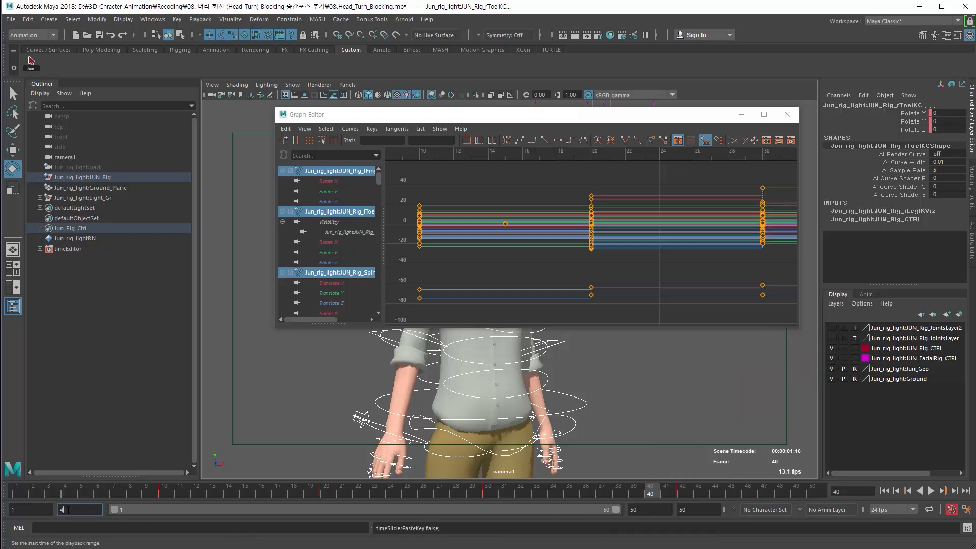
text(40)
key(Tab)
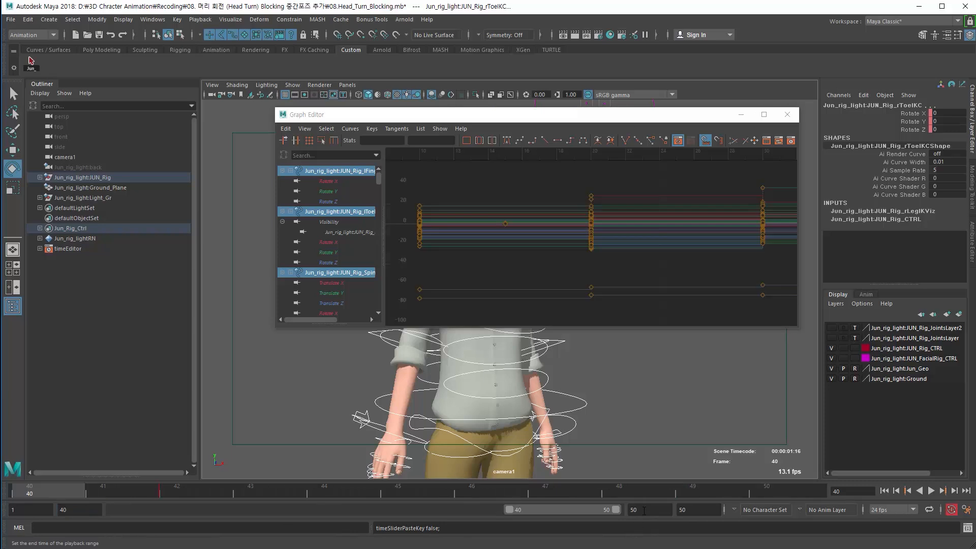
text(70)
key(Return)
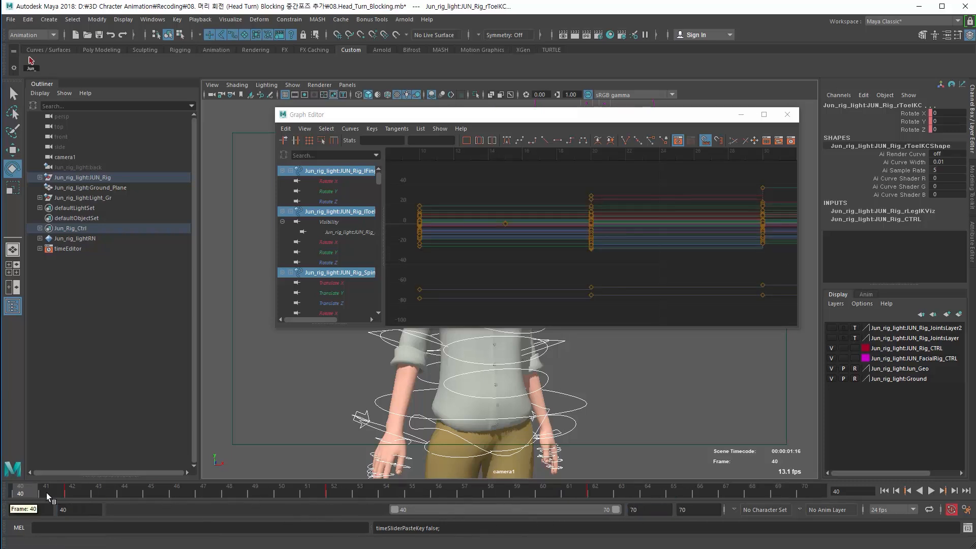
Step: Scrub to the first pasted pose and set the playback range's start to frame 42
key(alt+v)
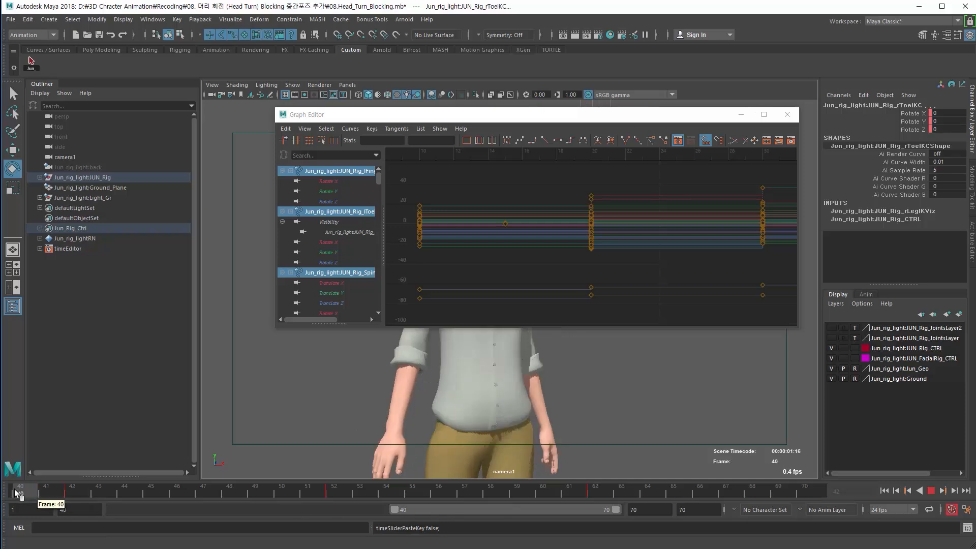
drag(16, 493, 95, 492)
click(79, 509)
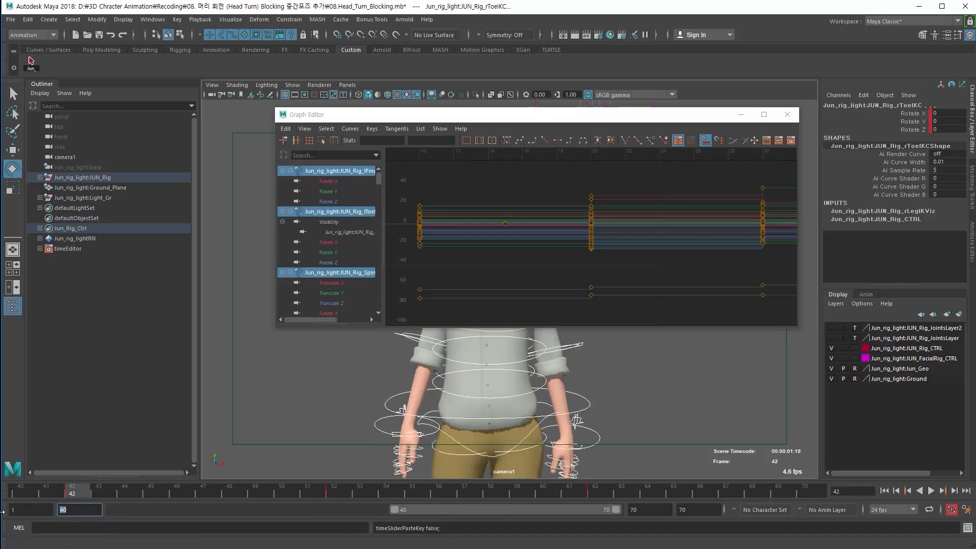
text(42)
key(Return)
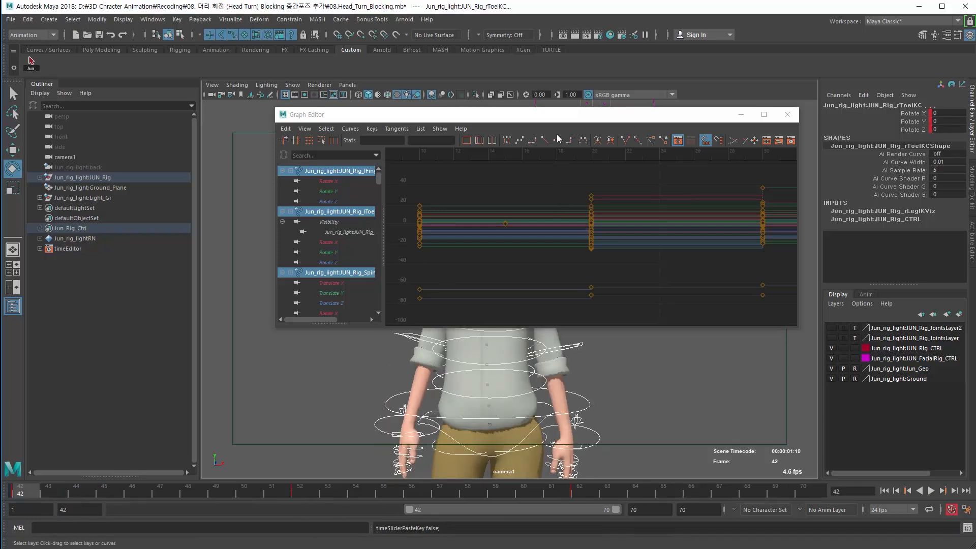
Step: Move the Graph Editor out of the way and scrub through the pasted poses, stopping at frame 52
drag(2, 197, 0, 198)
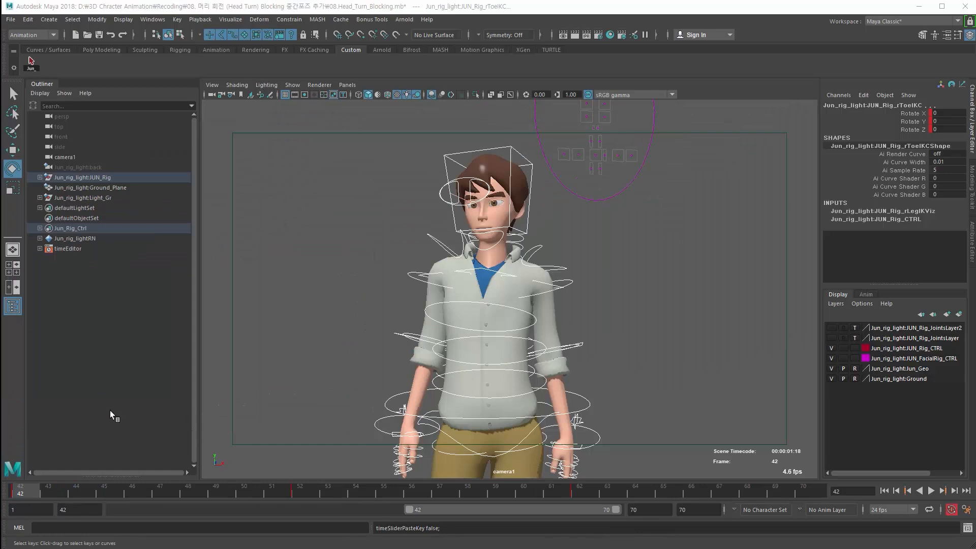
drag(36, 484, 336, 494)
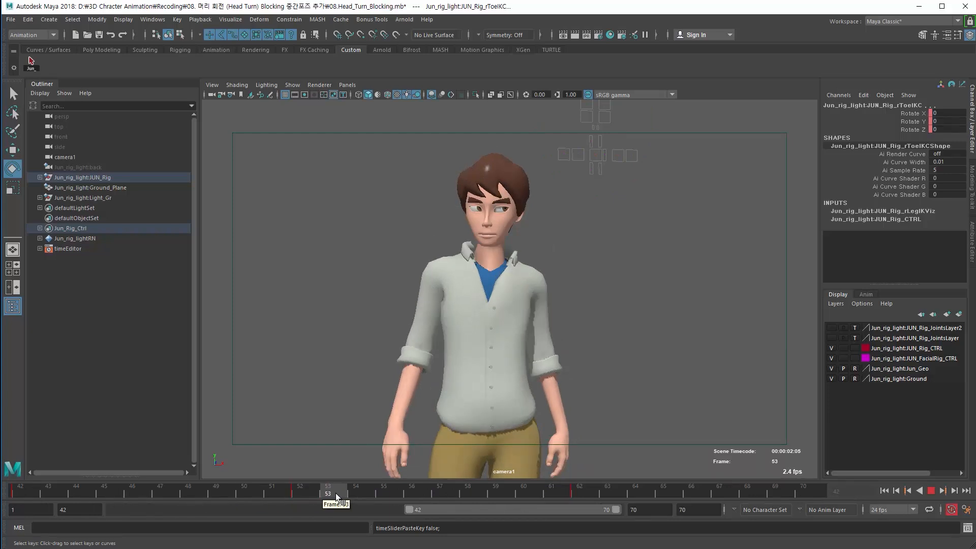
drag(563, 489, 304, 493)
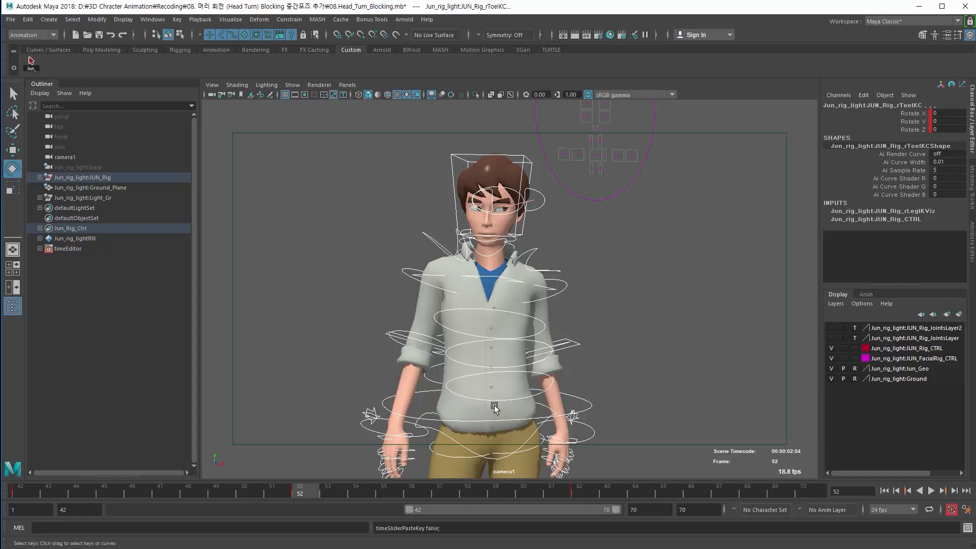
Step: Delete the pose keys at frame 52 for the selected rig controls and scrub from frame 42 to frame 57
right_click(297, 493)
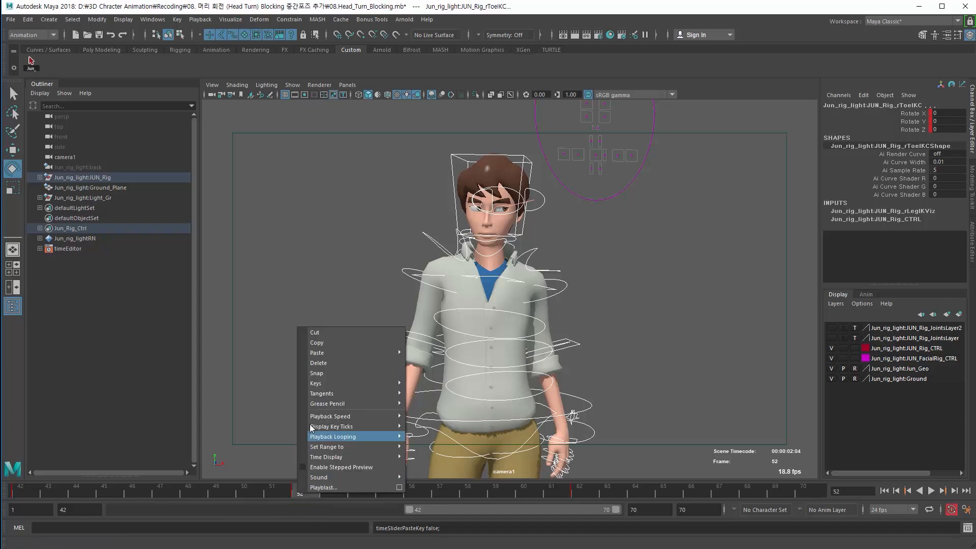
click(314, 365)
drag(20, 490, 440, 491)
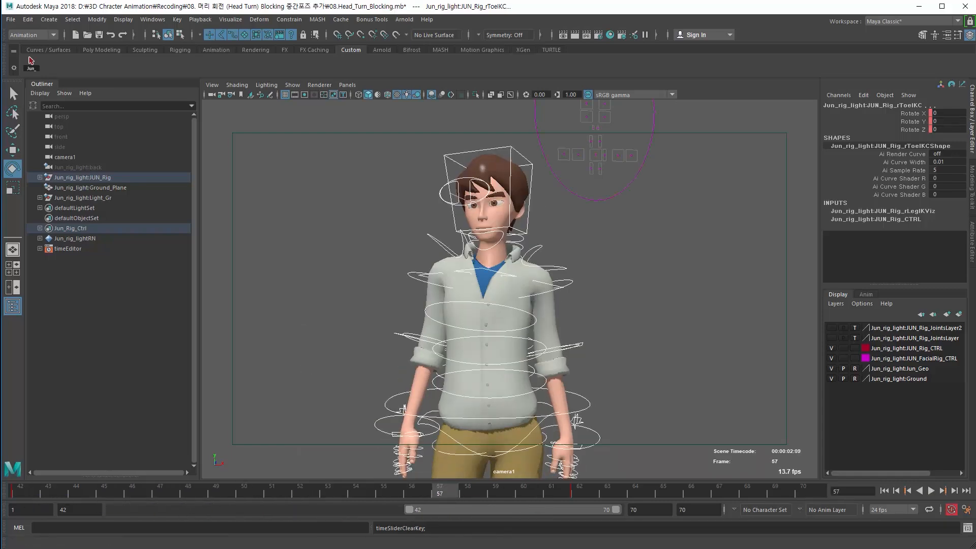
Step: Change the rig curves from stepped to smooth interpolation and scrub from the first pose to frame 52
drag(0, 269, 0, 254)
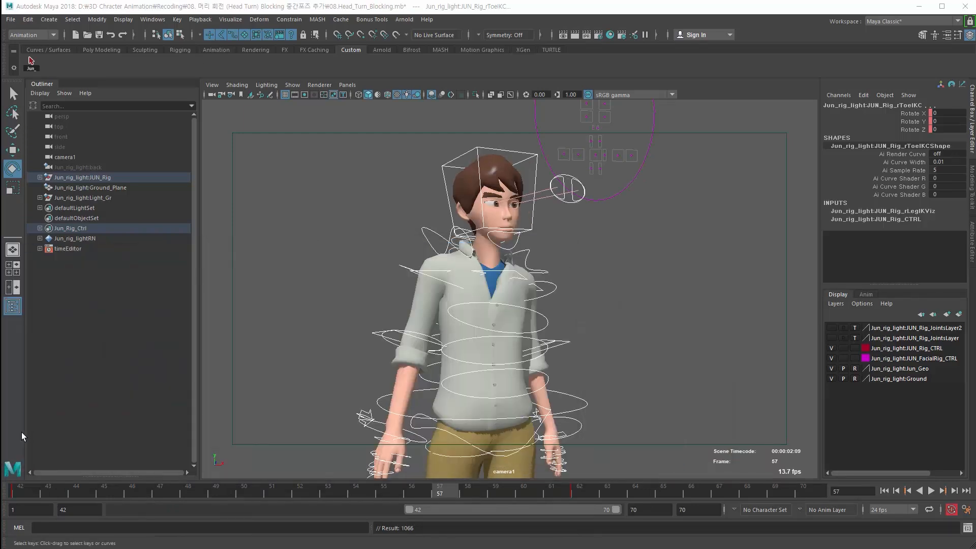
click(18, 490)
key(alt+v)
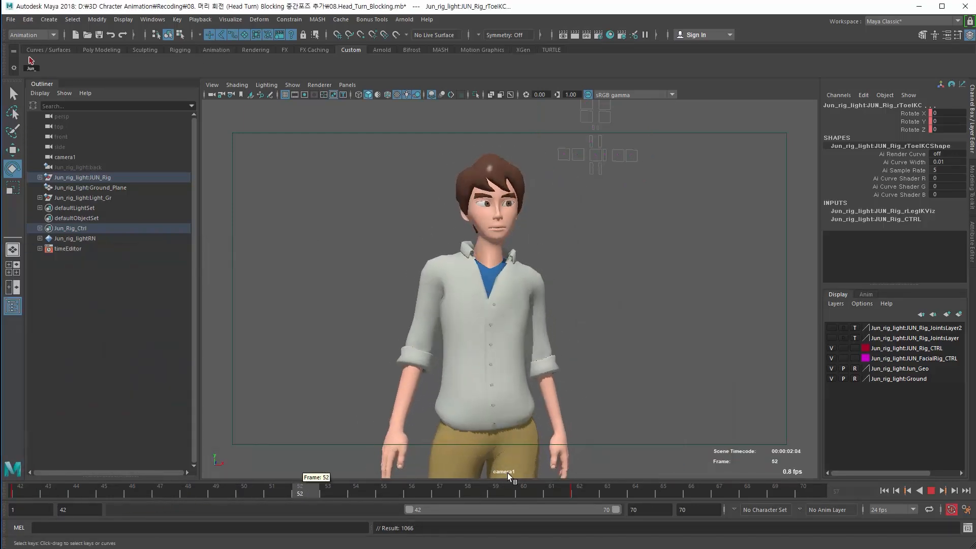
drag(25, 480, 300, 492)
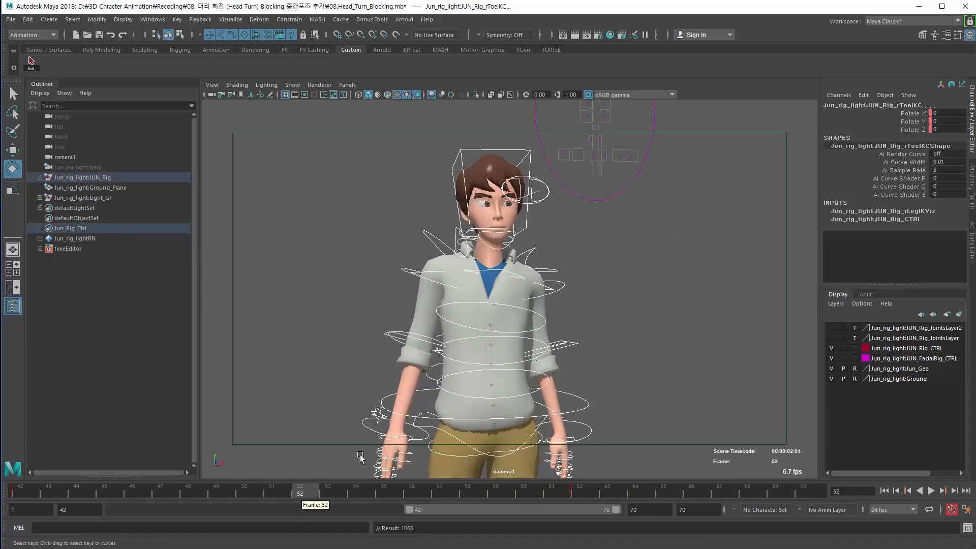
click(442, 417)
drag(489, 391, 489, 385)
key(s)
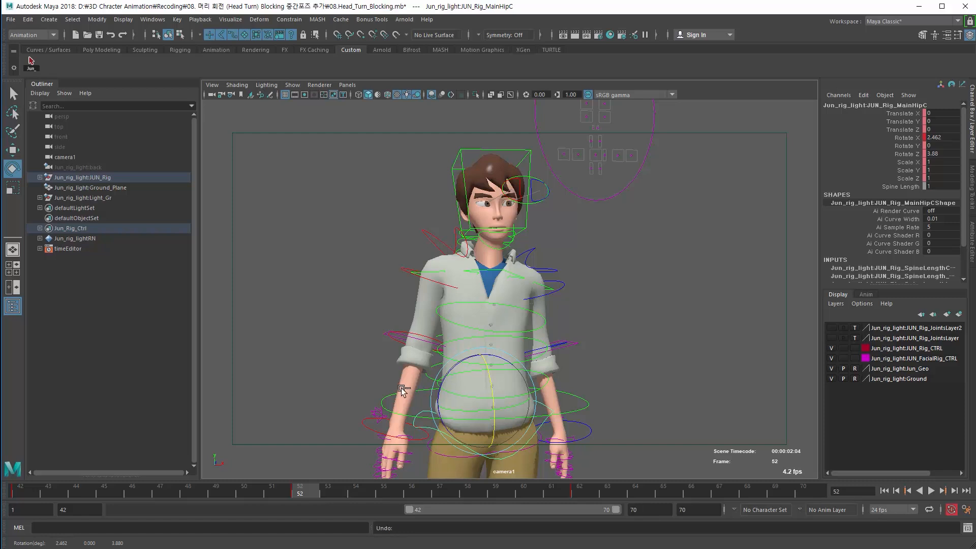
key(ctrl+z)
click(385, 399)
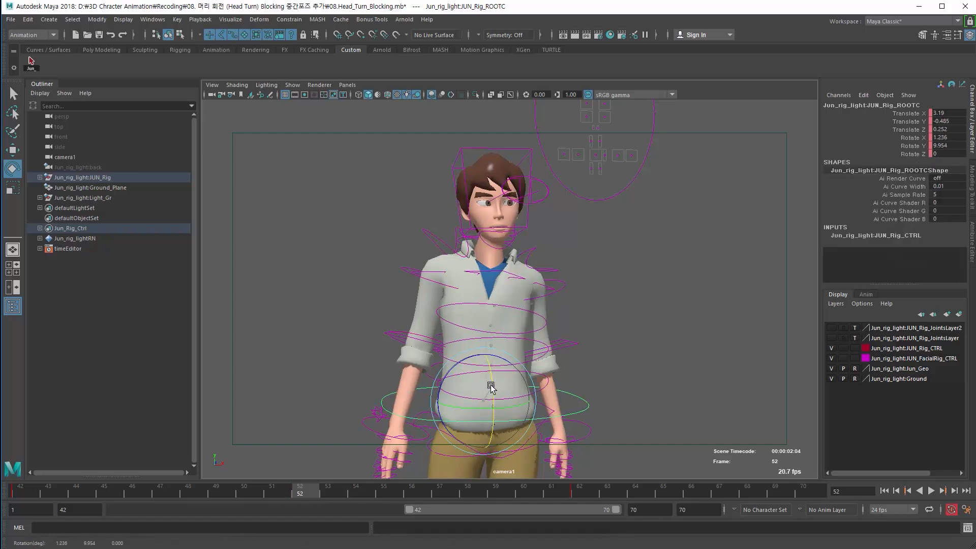
Step: Rotate the three spine FK controls together at frame 52 to about 1.26, 0.18 and -6.08 degrees in X, Y and Z
click(439, 389)
click(439, 386)
key(q)
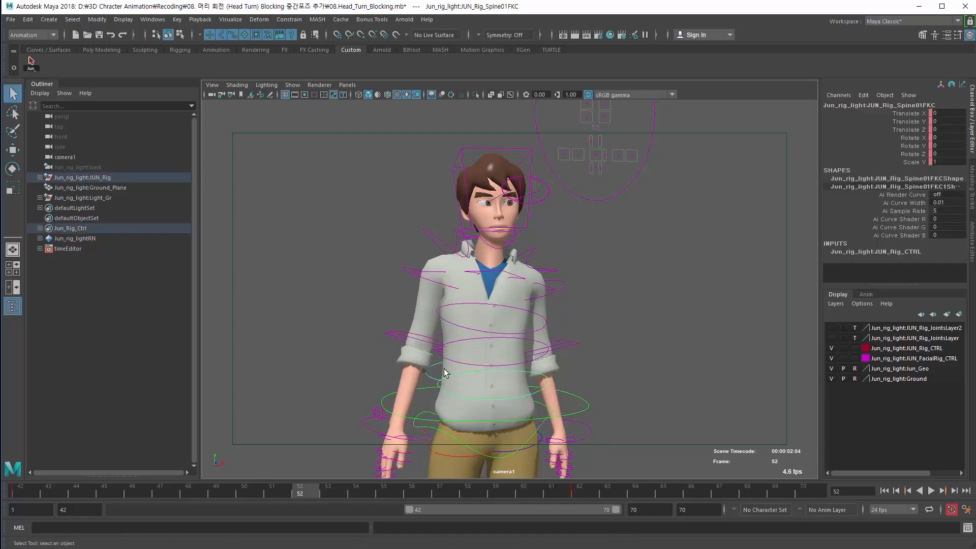
click(450, 348)
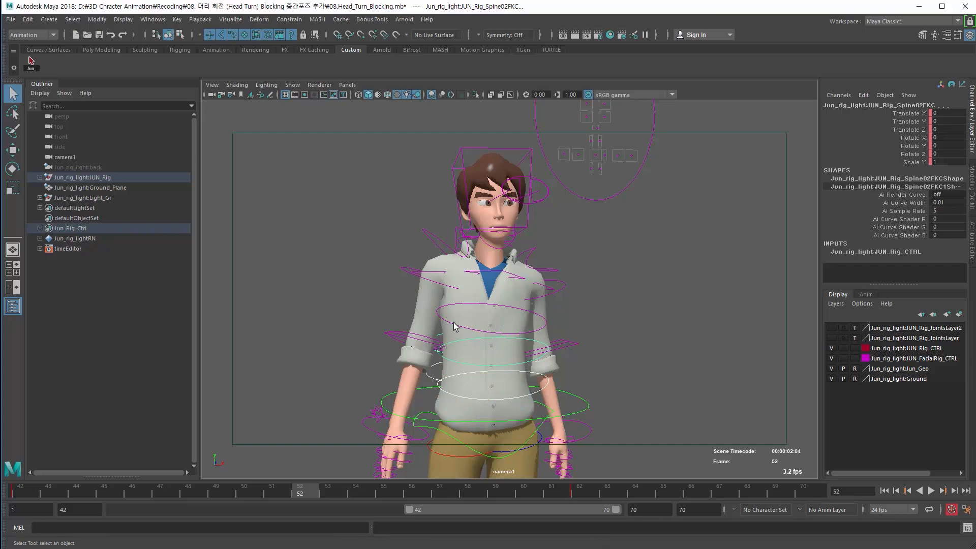
click(454, 325)
key(e)
drag(496, 325, 491, 321)
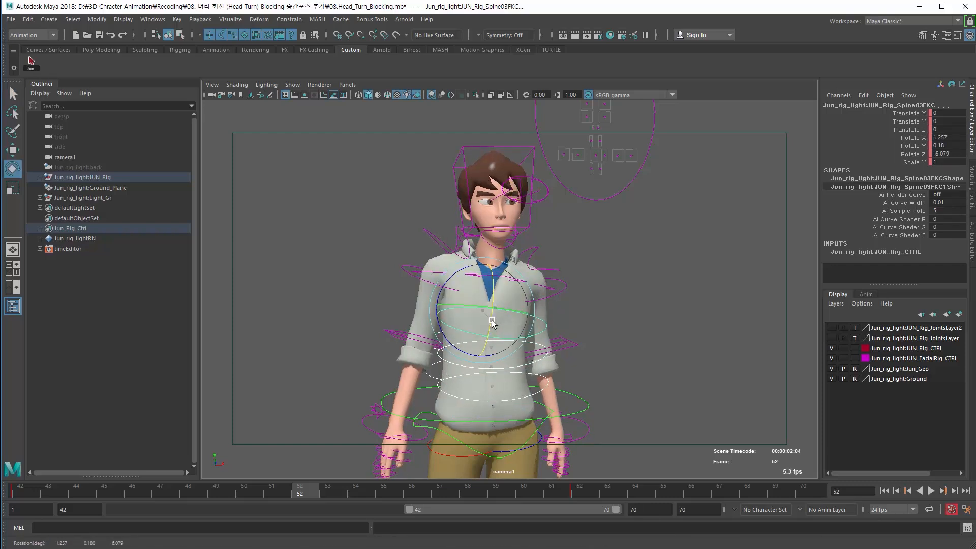
Step: Tilt the head control down at frame 52 to about 17, 6.9 and 2.5 degrees in X, Y and Z, and key it
click(462, 157)
drag(502, 206, 501, 215)
key(s)
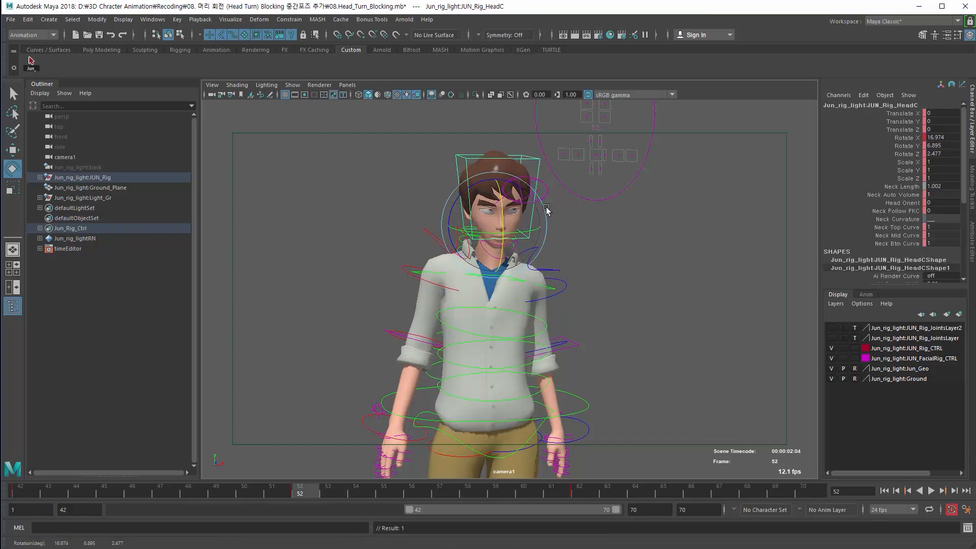
Step: Move the eye aim control down and slightly outward at frame 52 and key it
click(547, 208)
click(535, 206)
key(w)
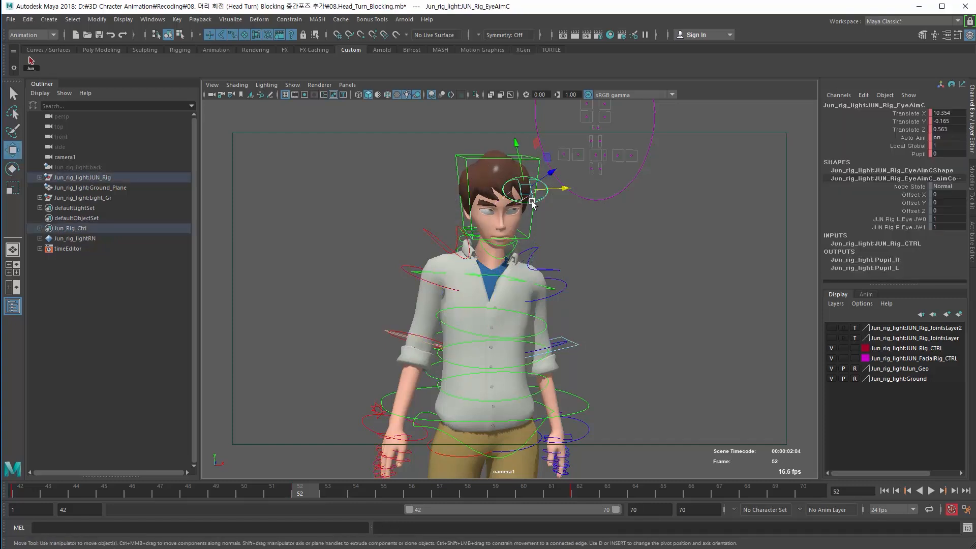
drag(533, 208, 538, 226)
key(s)
Step: Rotate the shoulder and elbow FK controls of both arms to adjust the arm pose at frame 52
click(405, 273)
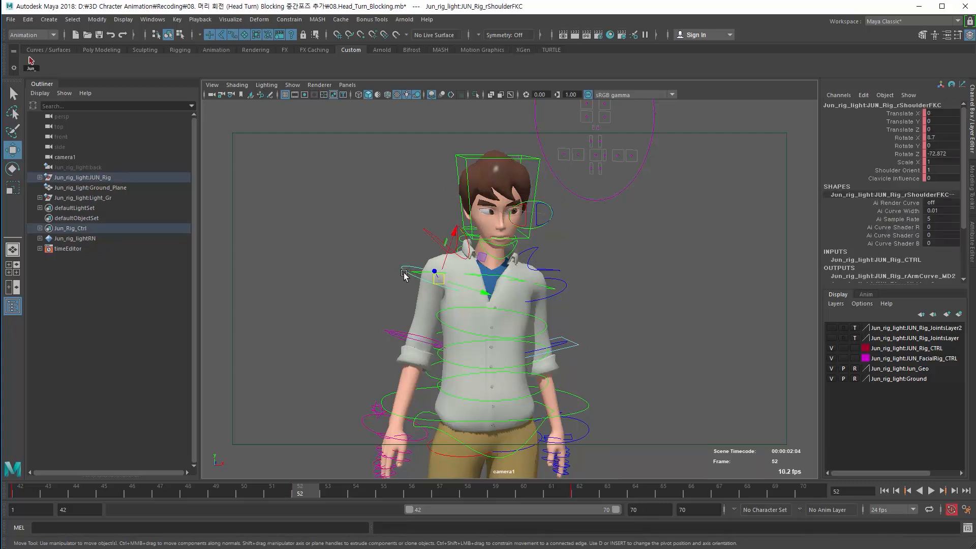
key(e)
drag(409, 246, 410, 244)
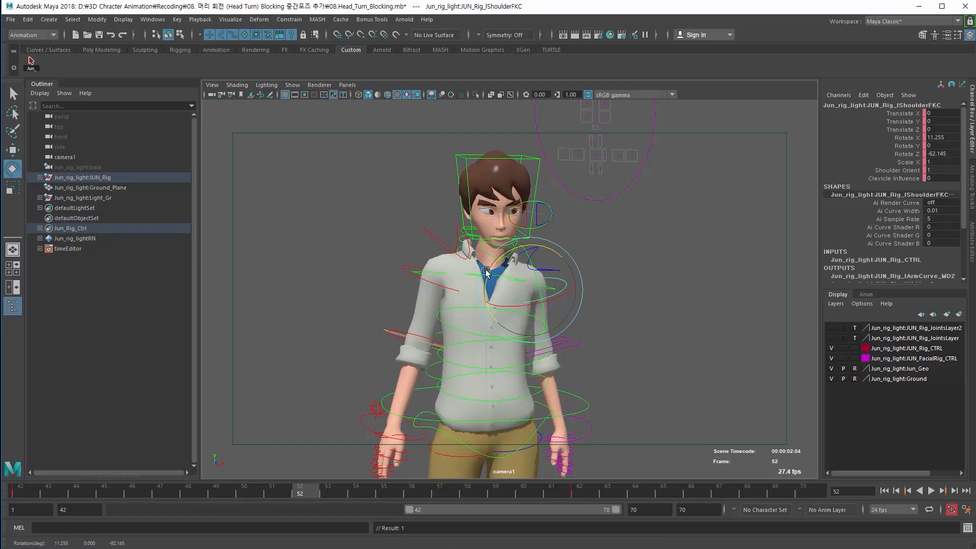
click(409, 336)
click(410, 334)
drag(422, 347, 430, 349)
click(563, 347)
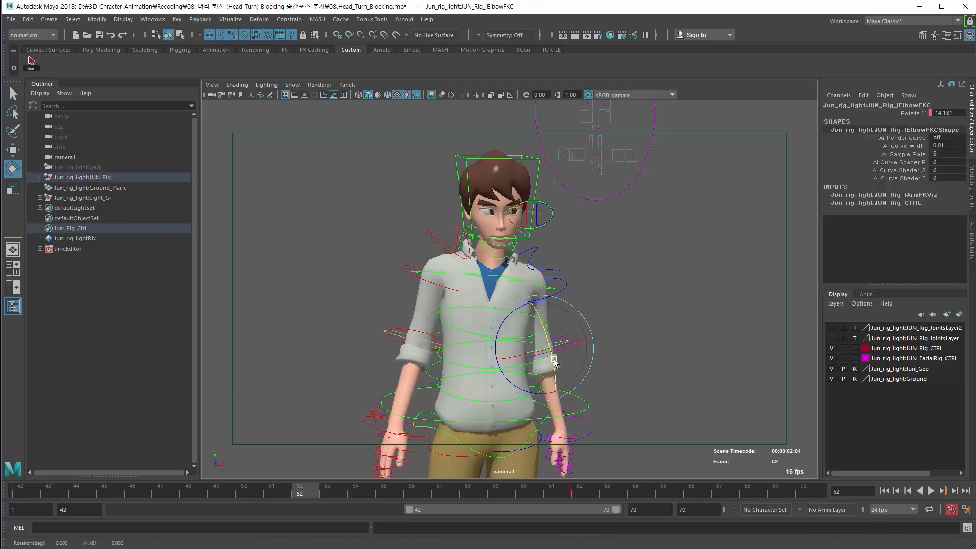
Step: Rotate the finger controls of both hands to adjust their curl at frame 52, and key the pose
drag(366, 454, 387, 475)
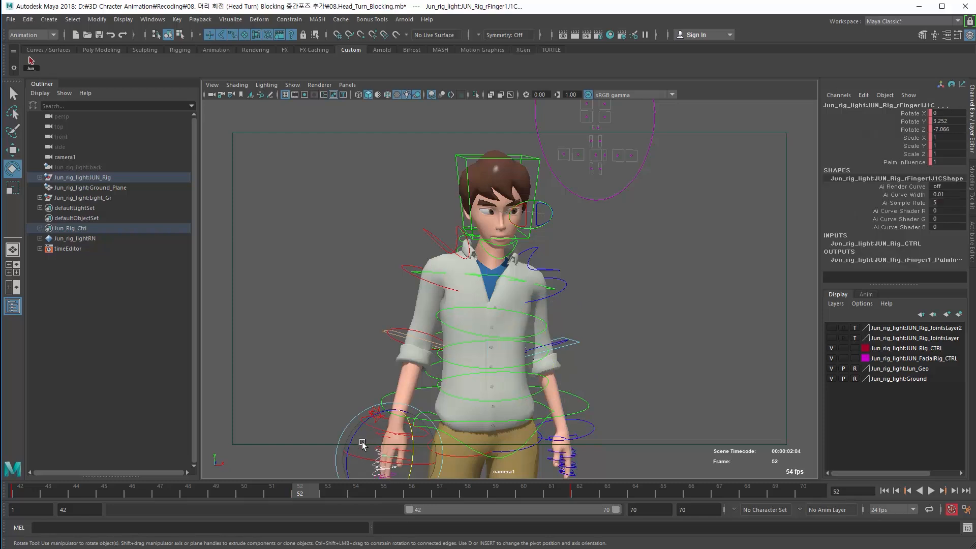
drag(356, 436, 356, 440)
drag(558, 449, 581, 484)
drag(565, 422, 572, 432)
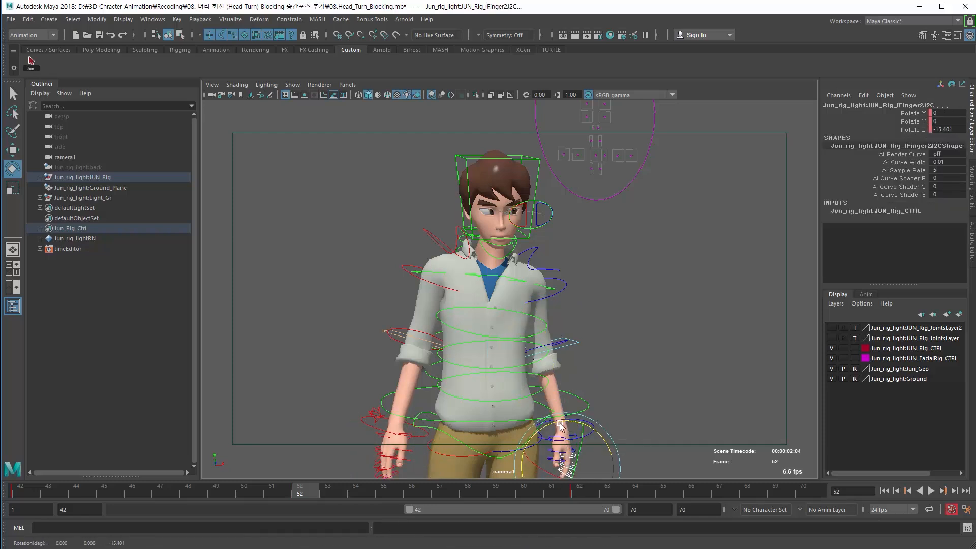
key(s)
Step: Play the head turn from frame 42, stop it, and scrub to the end pose at frame 62
click(885, 491)
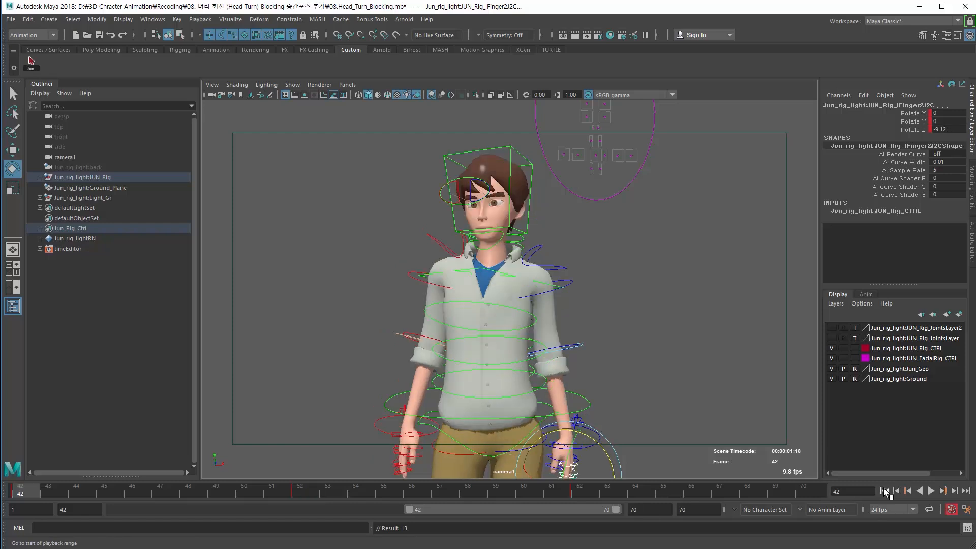
click(931, 491)
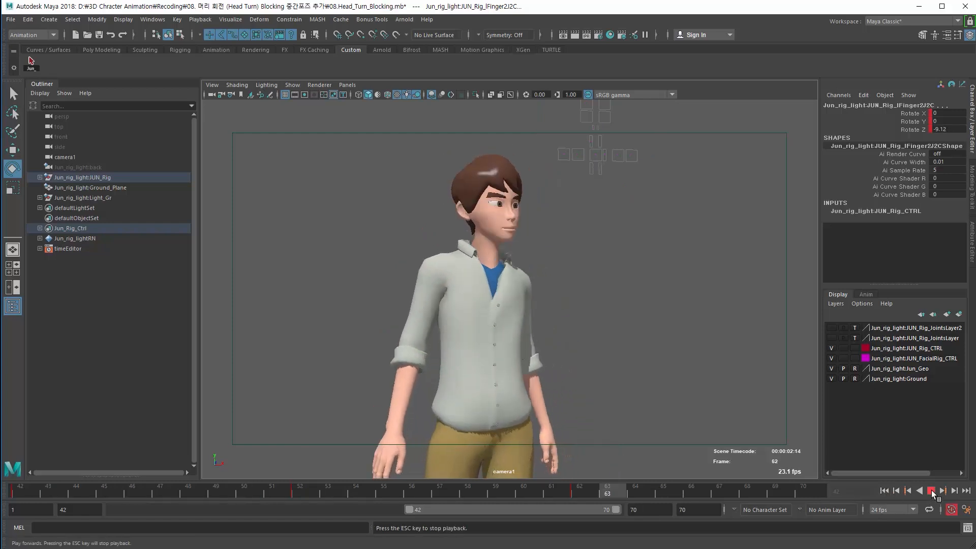
click(931, 491)
drag(502, 490, 571, 489)
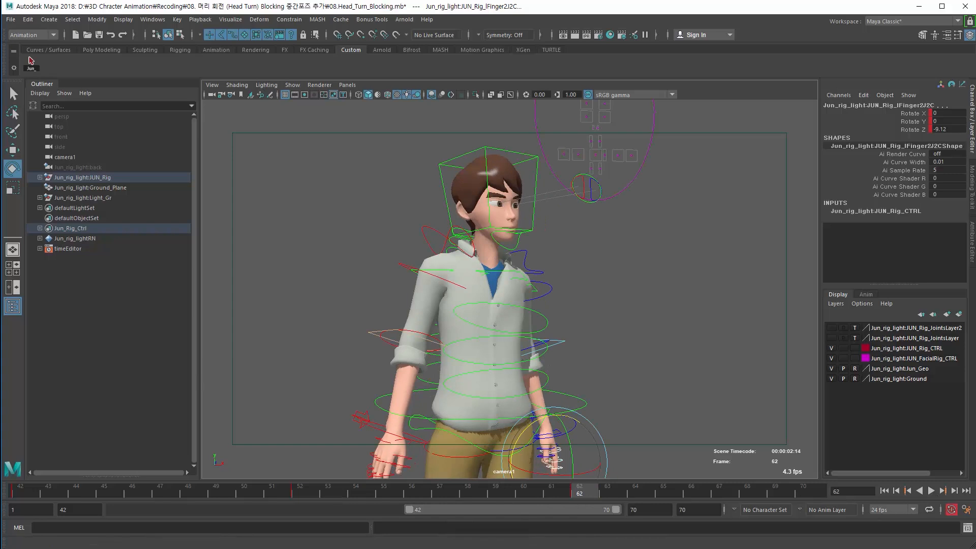
Step: Apply auto tangents to the finger curves' keys from frame 42 to 62 in the Graph Editor, then move it aside
drag(0, 236, 566, 184)
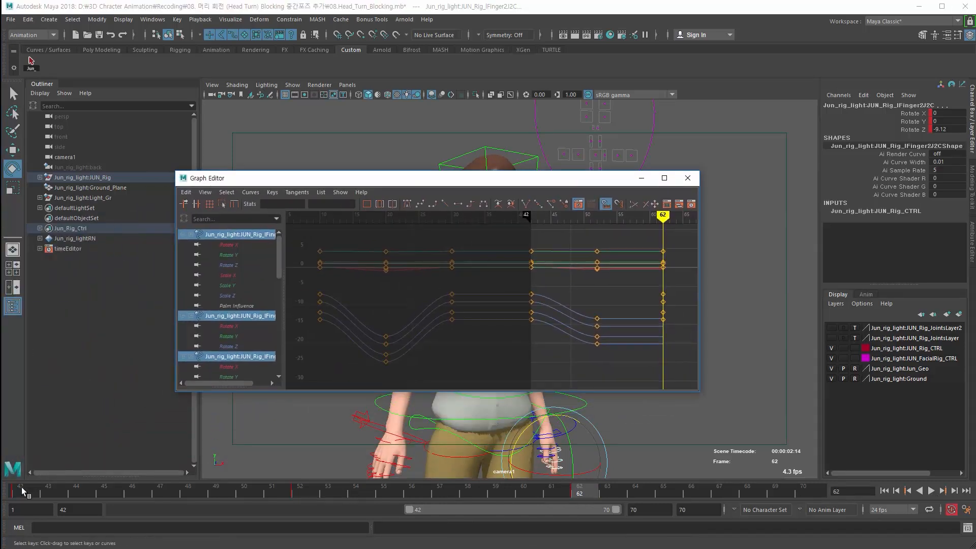
drag(21, 487, 244, 466)
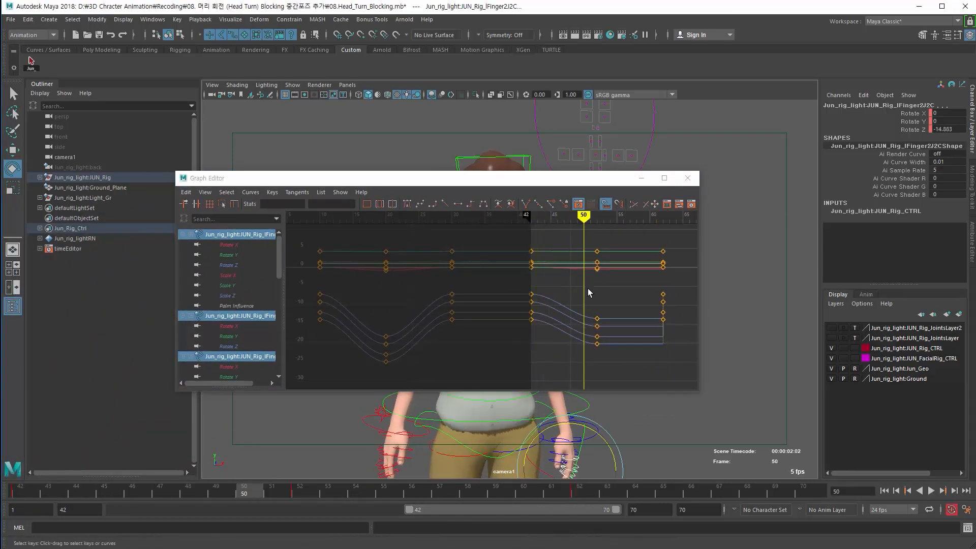
drag(683, 350, 518, 238)
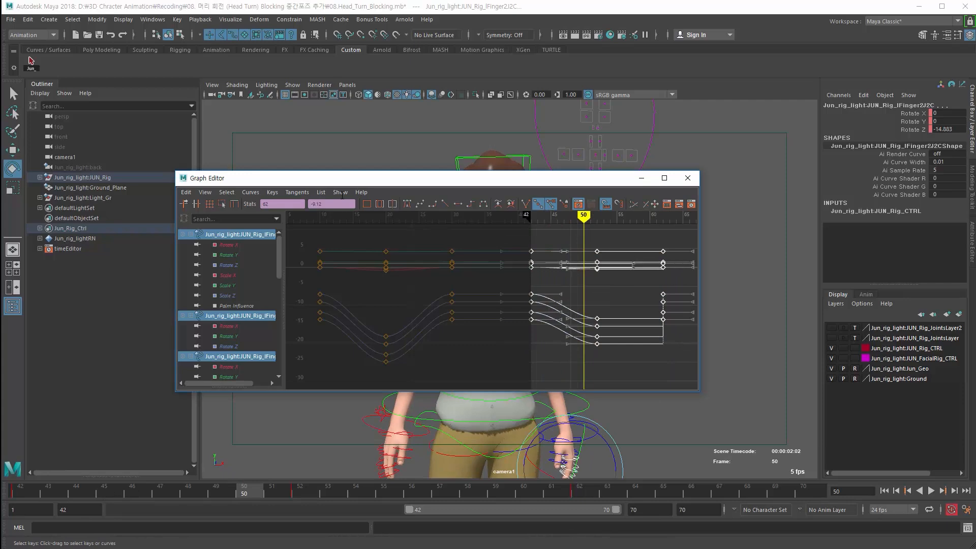
click(411, 205)
drag(491, 182, 0, 181)
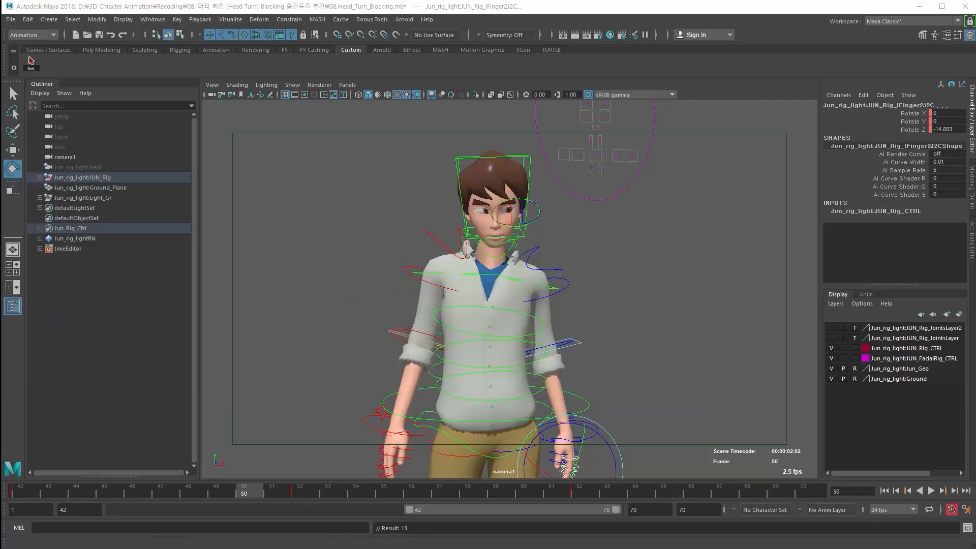
Step: Play and scrub the head turn to check the motion through the new in-between pose
click(931, 490)
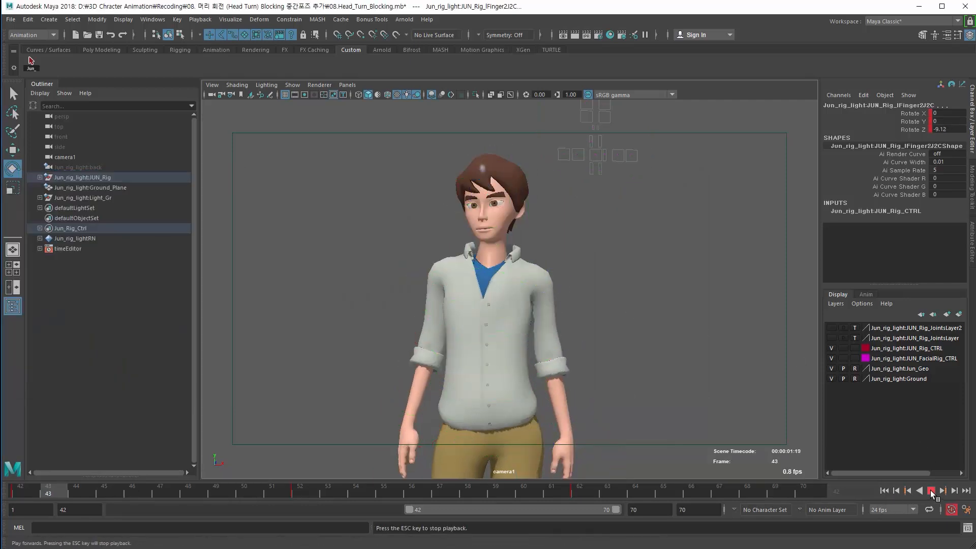
click(931, 491)
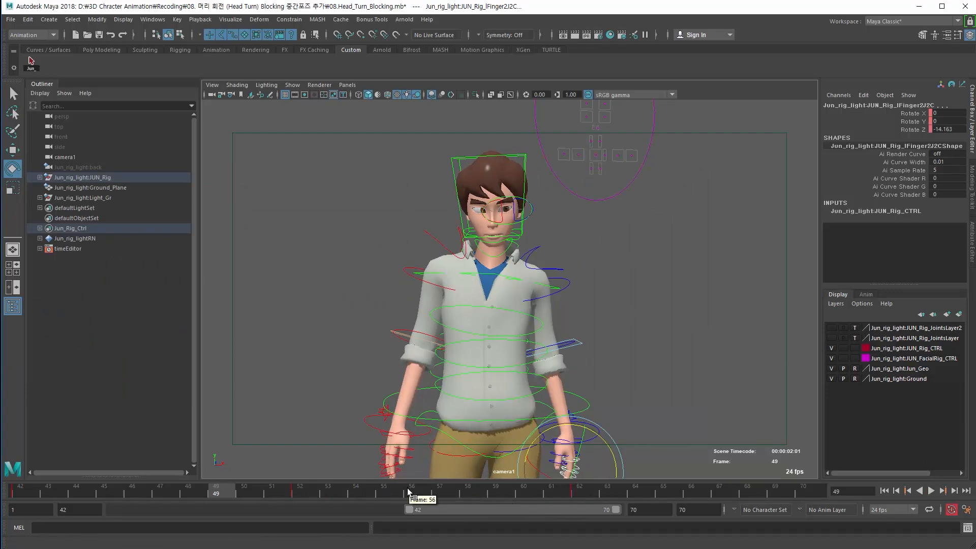
key(alt+v)
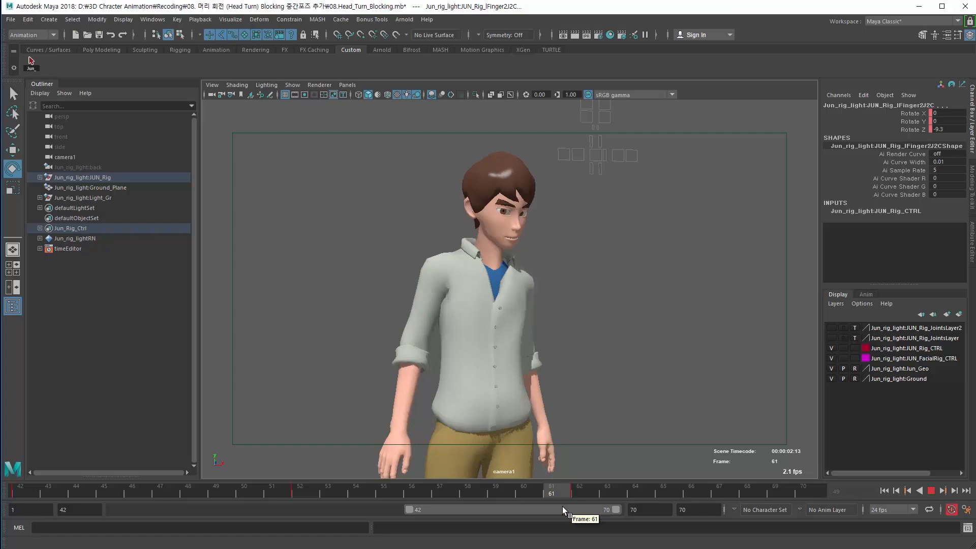
key(alt+v)
drag(0, 194, 124, 196)
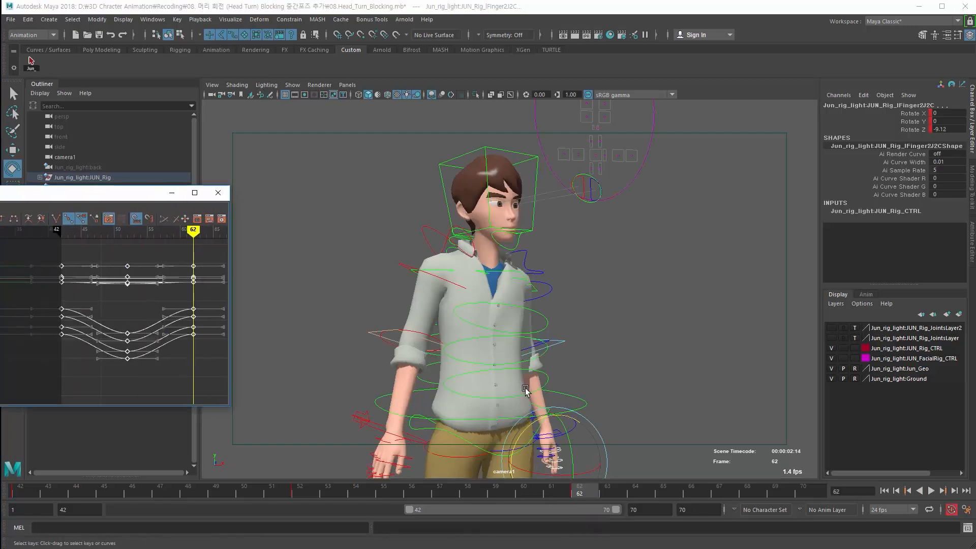
key(alt+v)
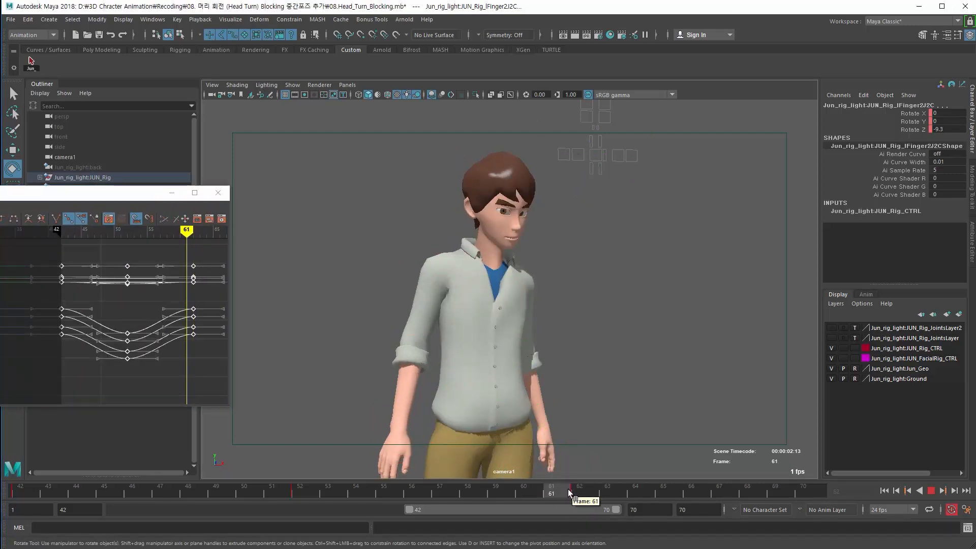
Step: Examine the head control's rotation curves in the Graph Editor around the Rotate Y key at frame 62
click(441, 164)
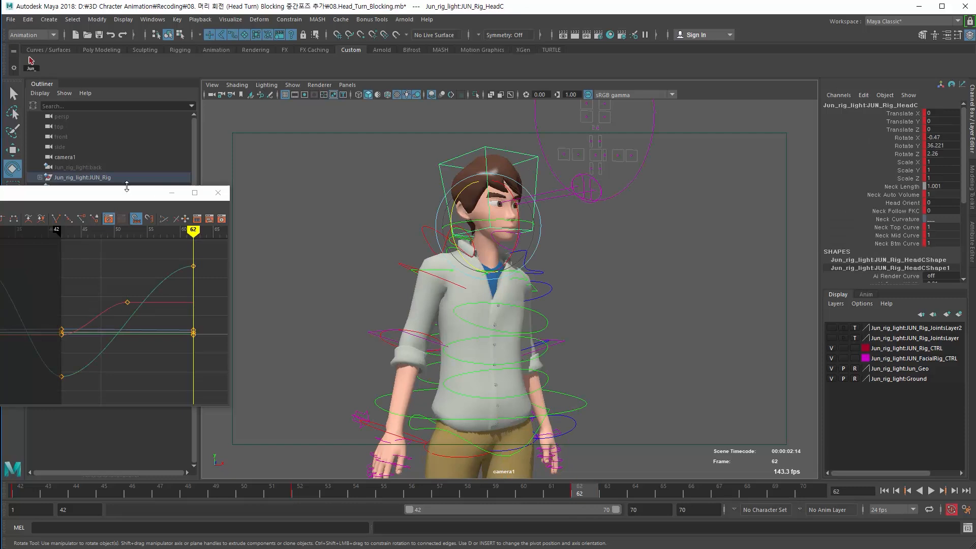
drag(149, 192, 443, 153)
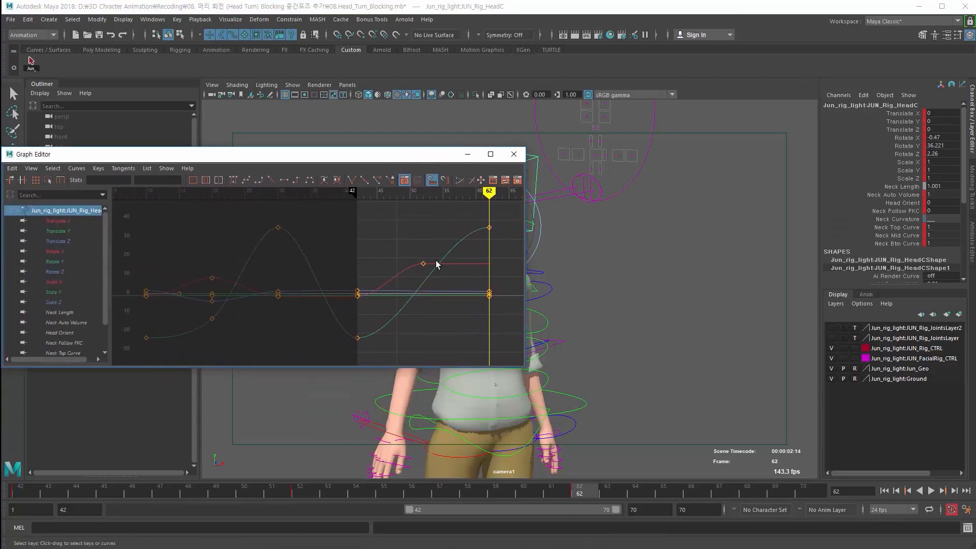
alt+middle_drag(436, 265, 290, 289)
alt+right_drag(290, 289, 376, 269)
alt+middle_drag(377, 270, 316, 282)
alt+right_drag(315, 283, 302, 303)
drag(314, 265, 339, 282)
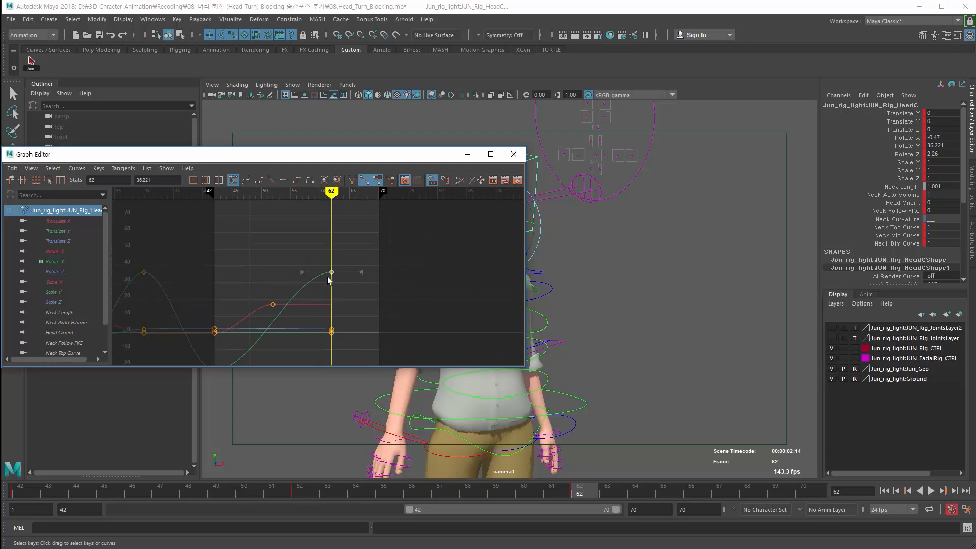
key(f)
scroll(388, 303, up, 3)
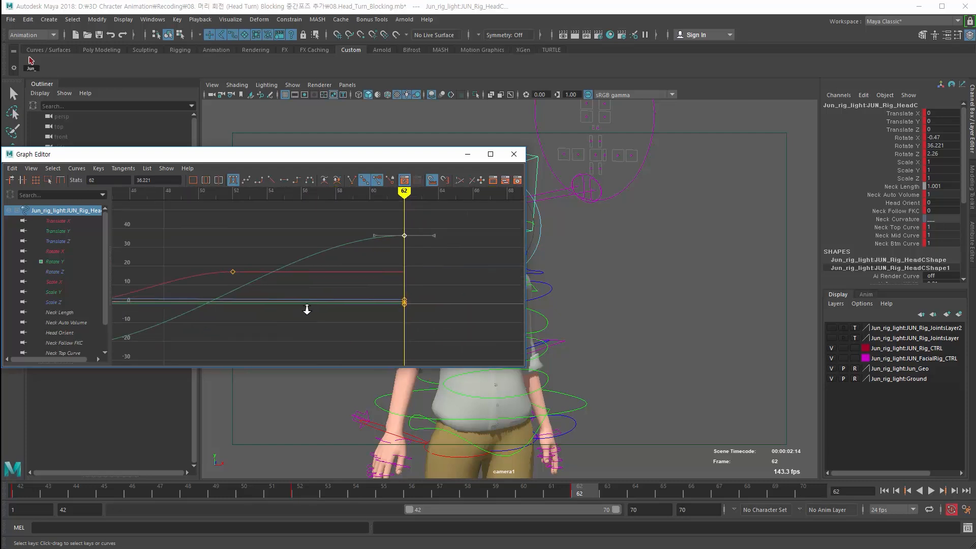
scroll(402, 288, down, 2)
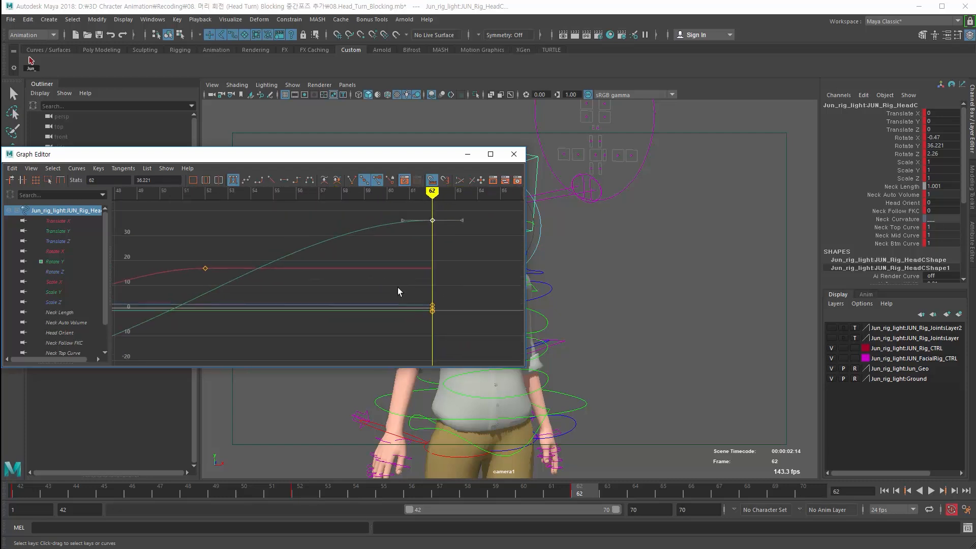
click(384, 284)
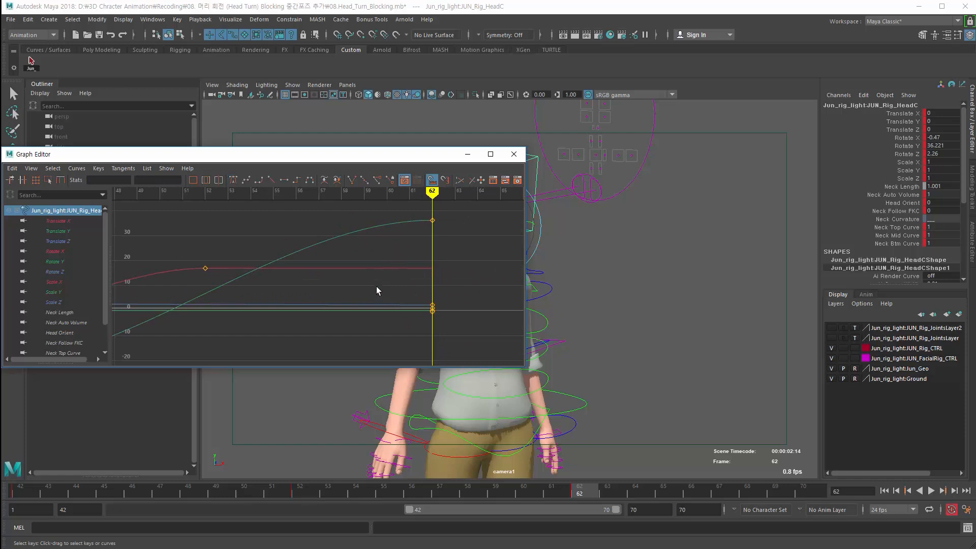
Step: Select all the rig controls, apply auto tangents to their curves, and close the Graph Editor
scroll(375, 285, down, 5)
click(26, 63)
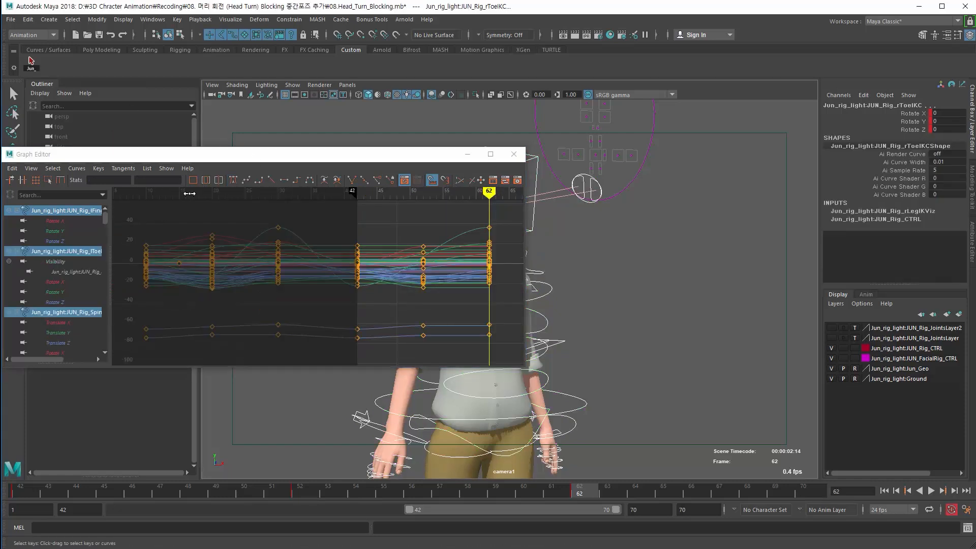
click(233, 181)
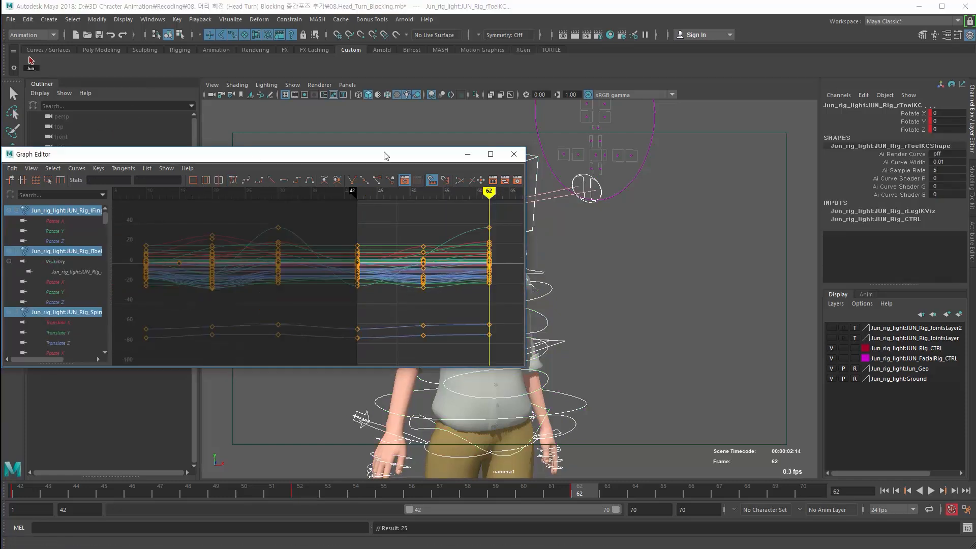
click(514, 154)
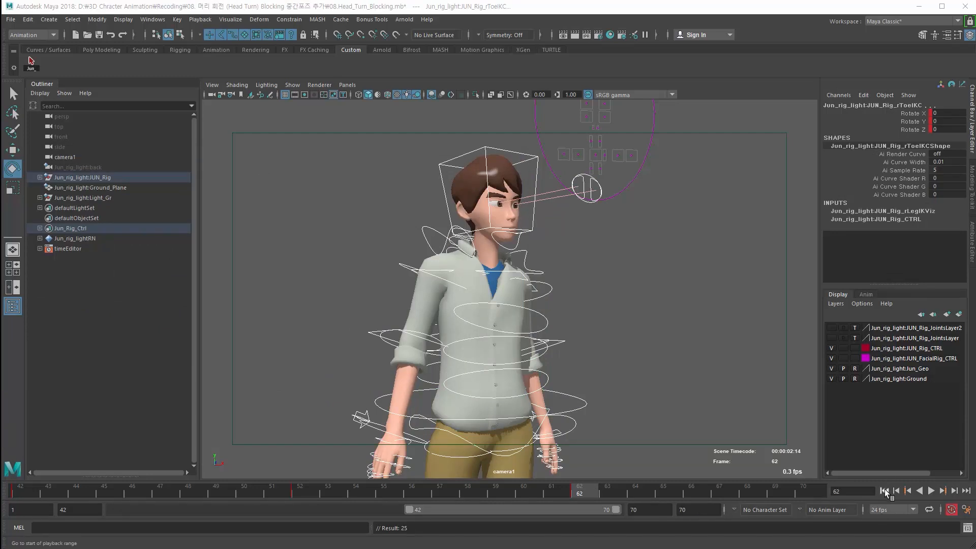
Step: Play and scrub the head turn between frames 42 and 62, then return to the in-between pose at frame 52
click(933, 492)
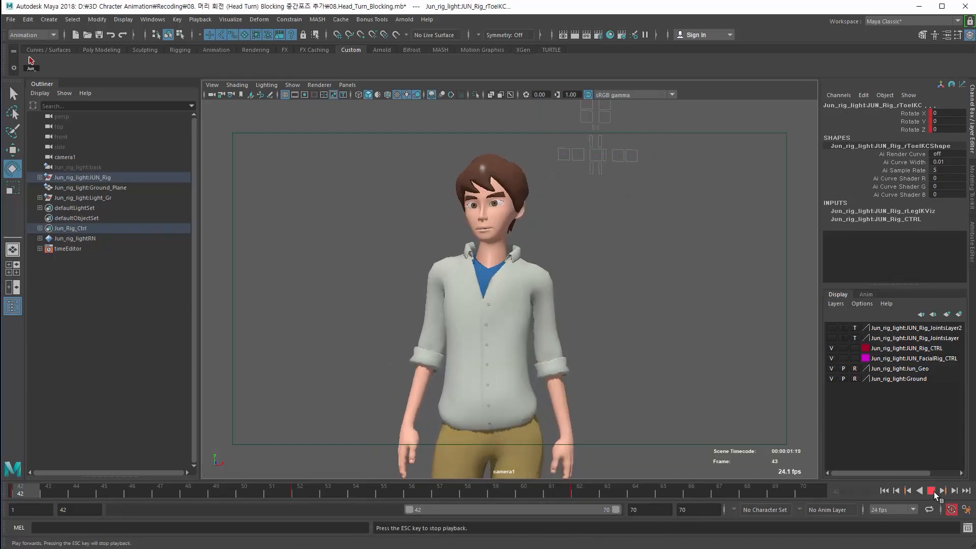
click(933, 491)
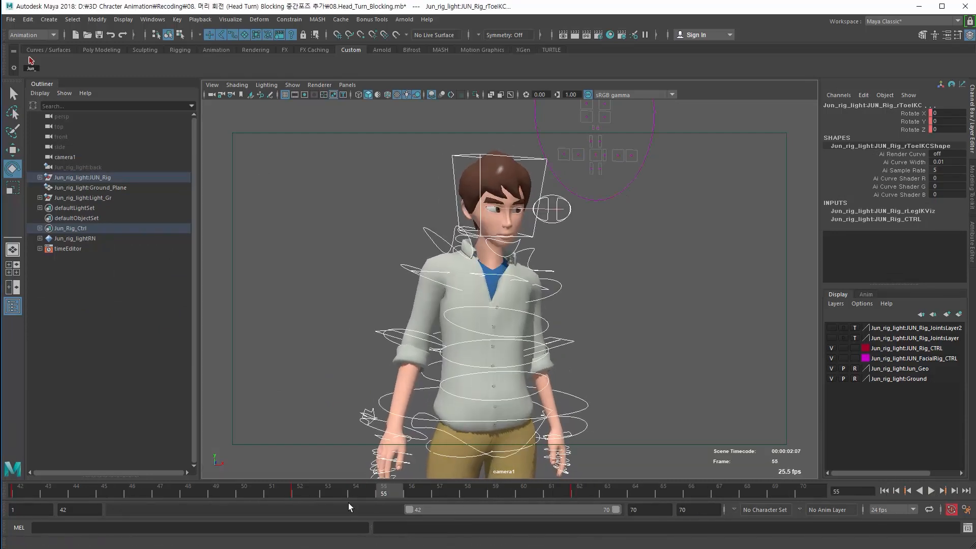
click(295, 493)
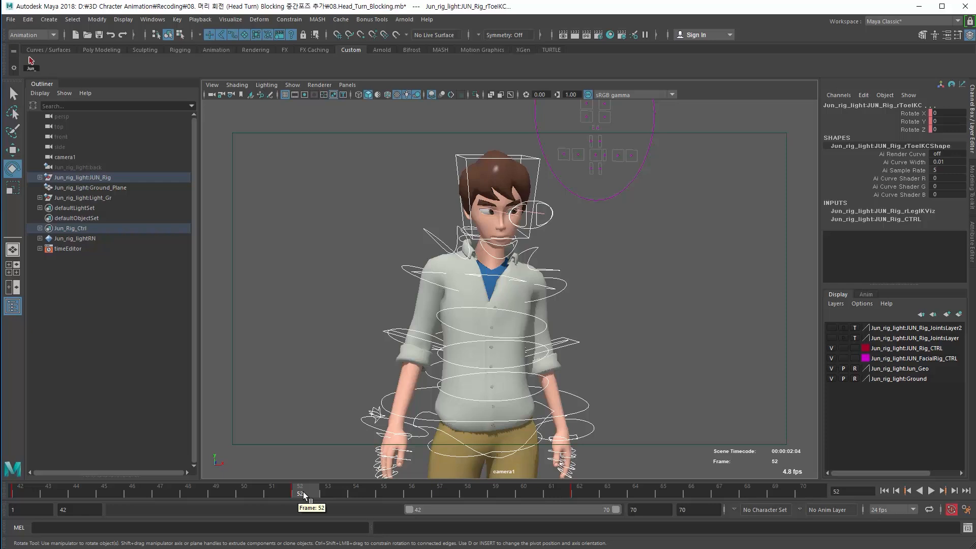
key(alt+v)
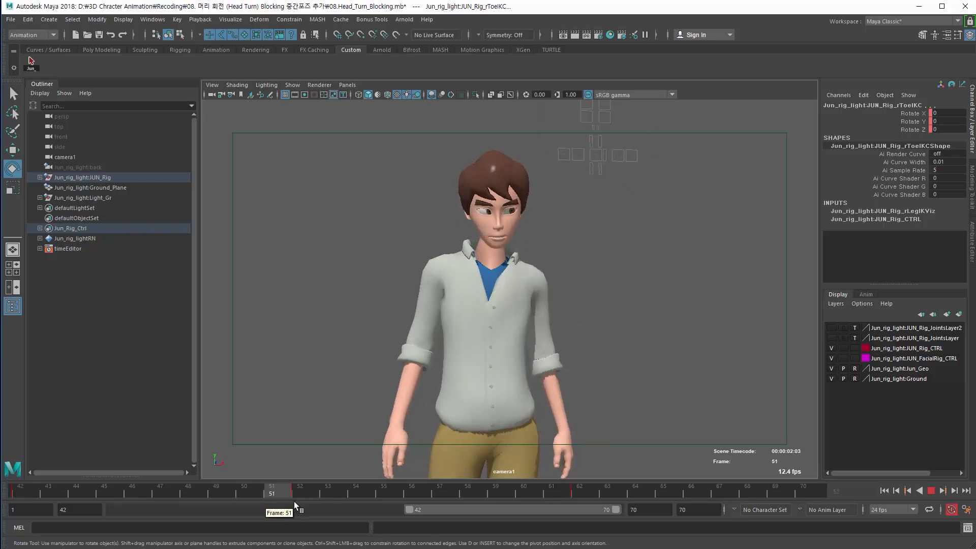
drag(294, 501, 570, 508)
click(296, 489)
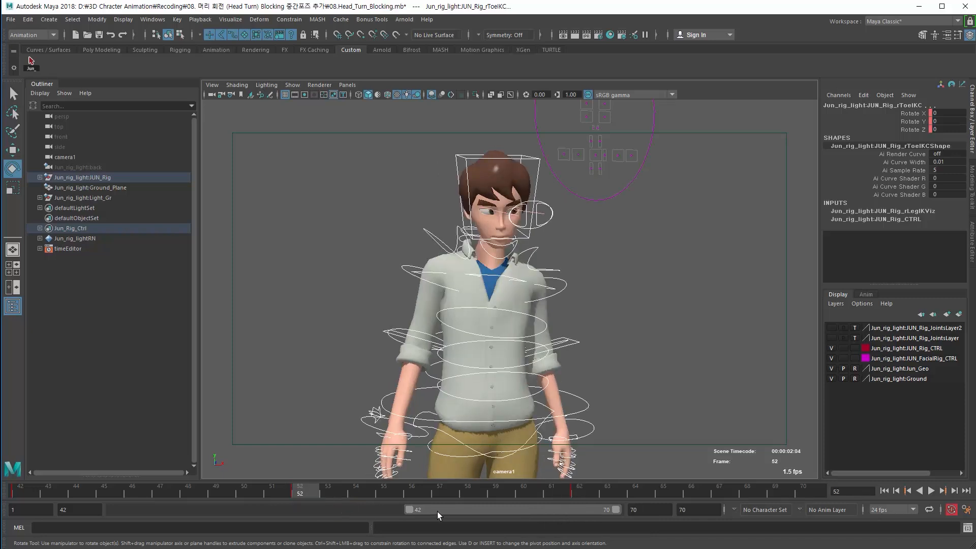
mouse_move(304, 484)
mouse_down()
mouse_move(130, 484)
mouse_move(297, 491)
mouse_up()
Step: Rotate the head control at frame 52 back toward the start pose, to about -12.7 in Rotate Y
click(468, 227)
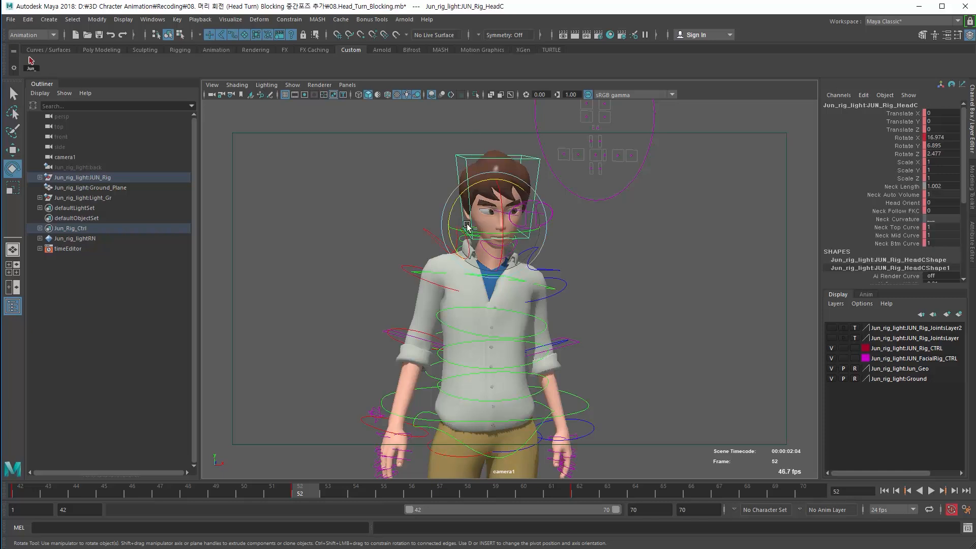
drag(466, 232, 460, 234)
click(494, 238)
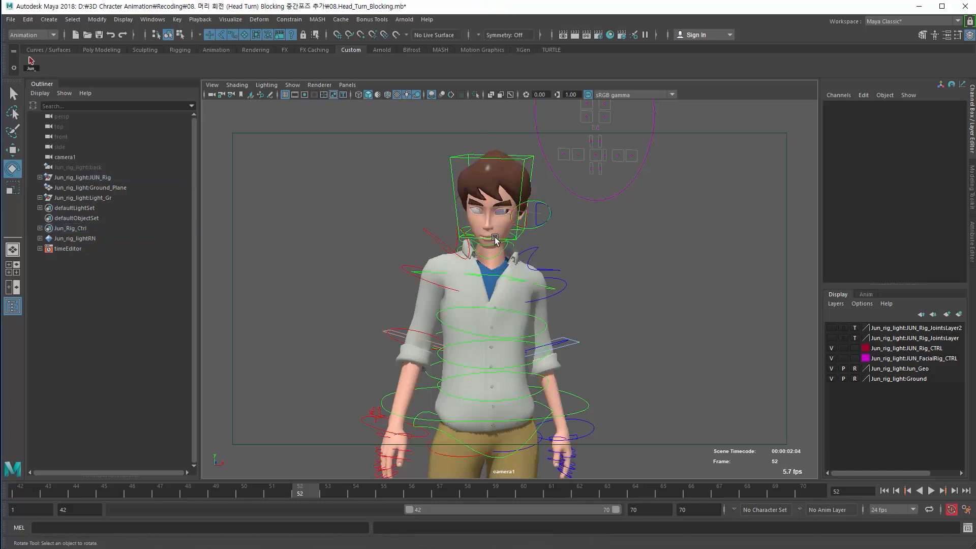
Step: Move the eye aim control at frame 52 in front of the face, to about Translate X 1.57 and Translate Y -7
click(535, 225)
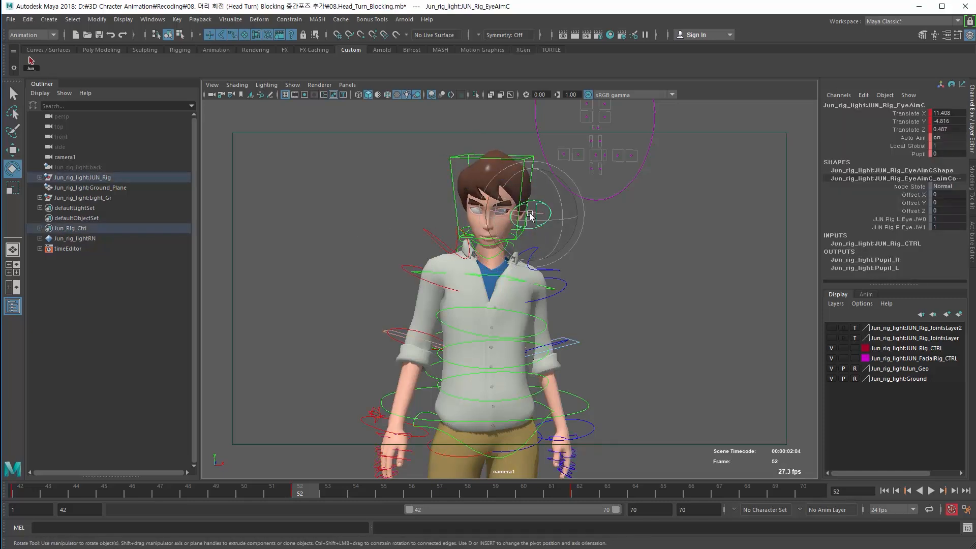
key(w)
drag(528, 218, 478, 225)
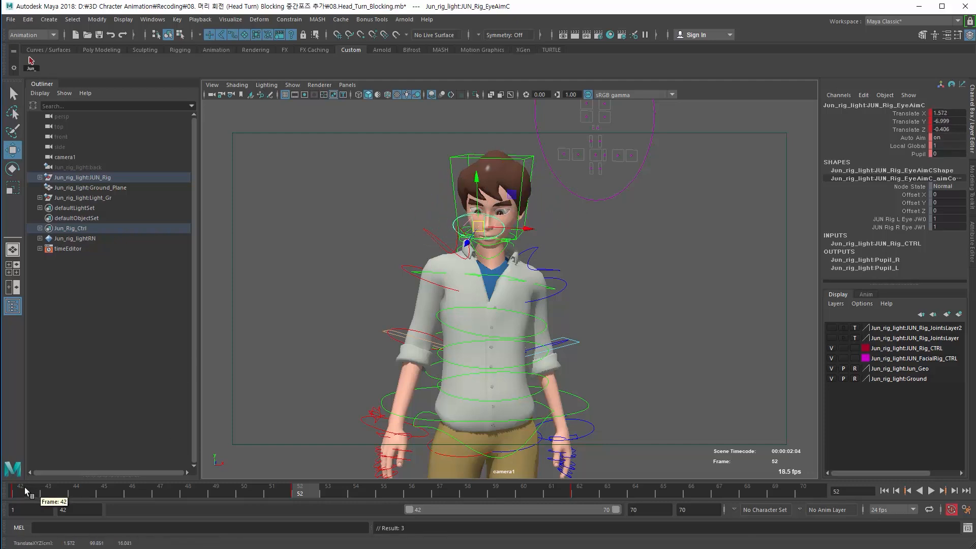
Step: Rotate the head control at frame 52 to about X 19.9, Y -15.4, Z -12.8, and scrub through the turn
click(456, 227)
key(e)
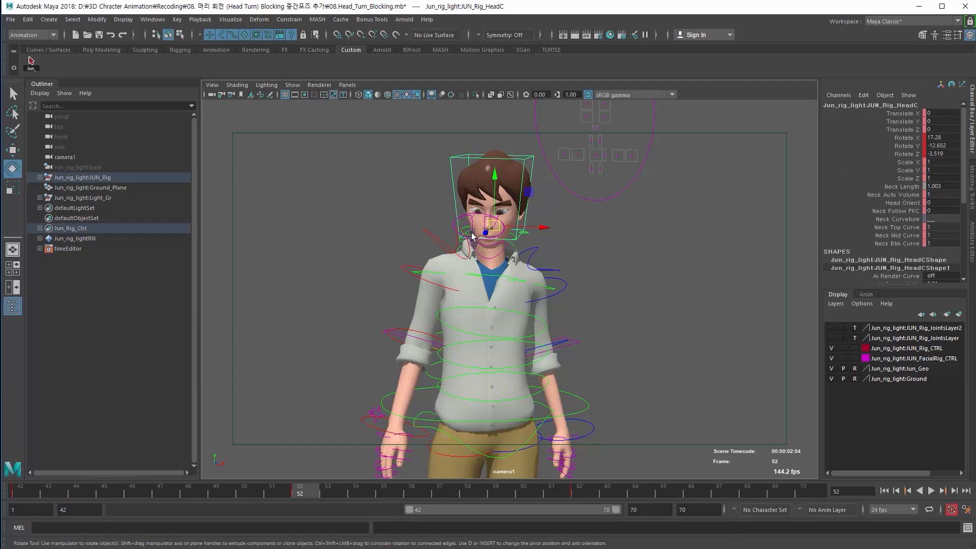
drag(479, 233, 474, 234)
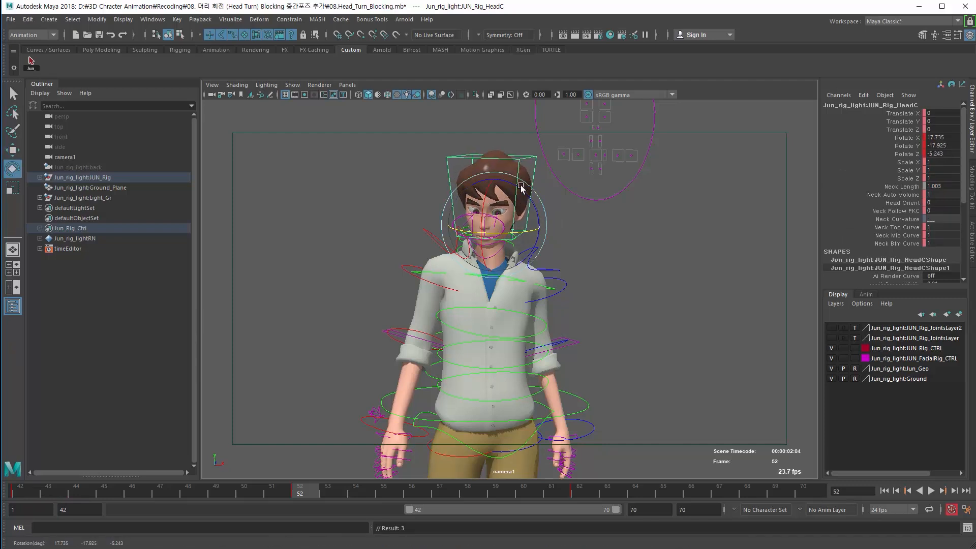
drag(522, 189, 523, 192)
drag(19, 491, 393, 487)
drag(327, 487, 303, 489)
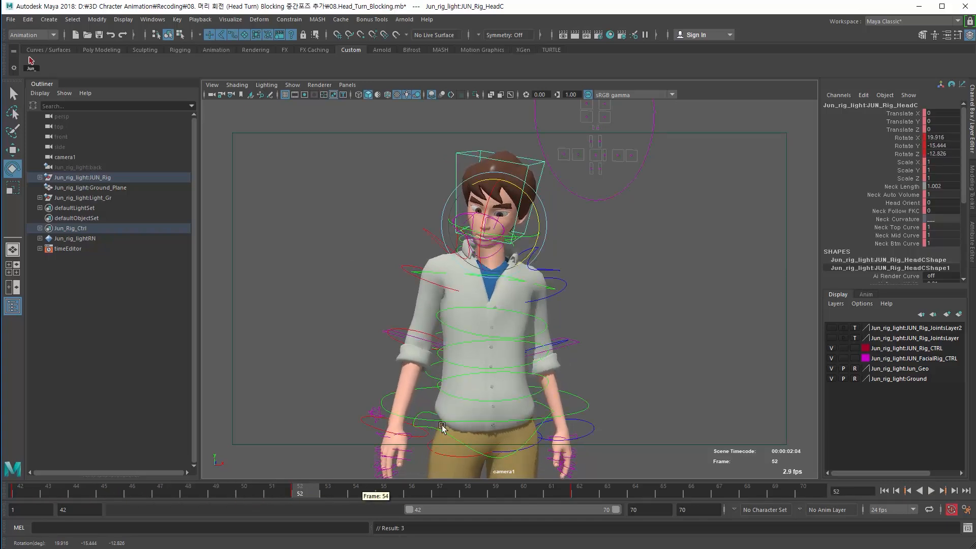
Step: Apply auto tangents to the head control's keys from frame 42 to 62 in the Graph Editor, then clear the editor from view
drag(0, 176, 542, 166)
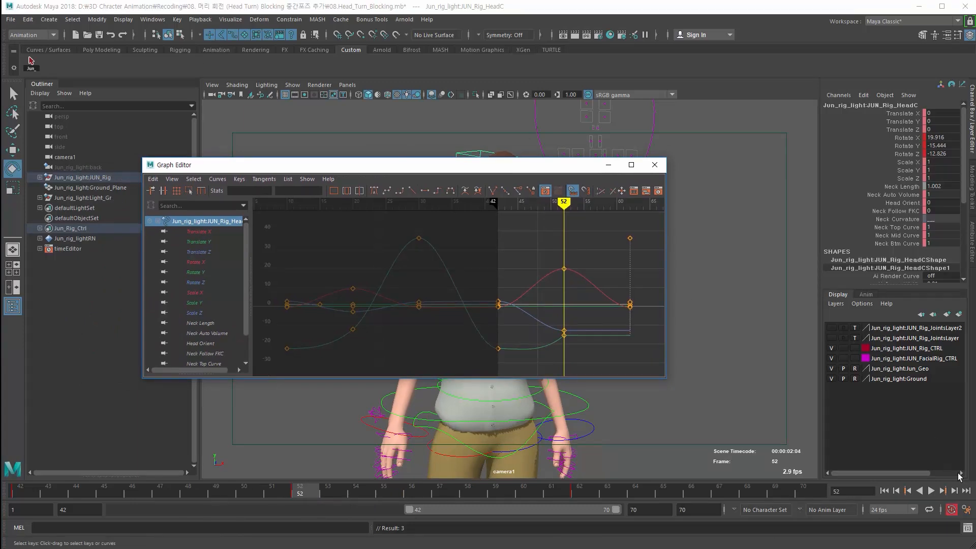
click(968, 510)
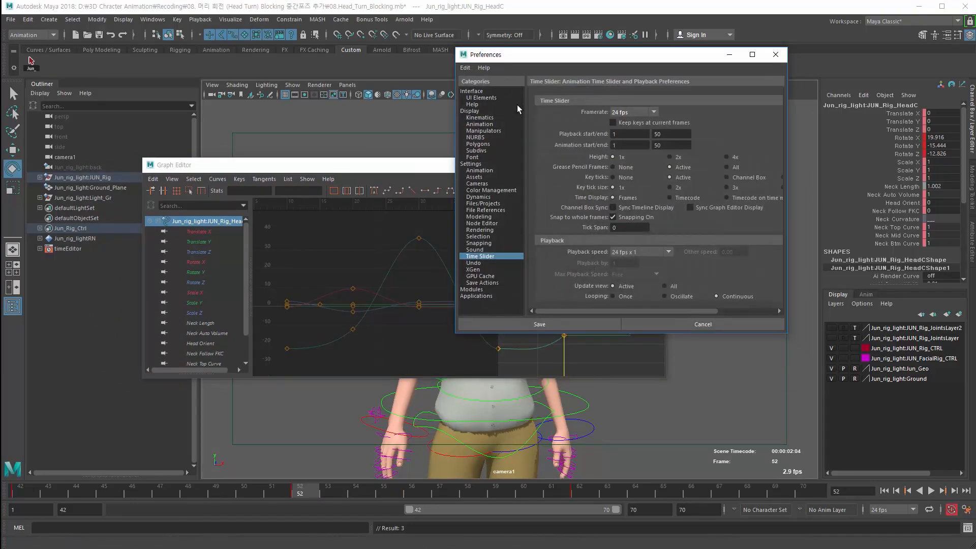
click(734, 56)
drag(447, 240, 652, 380)
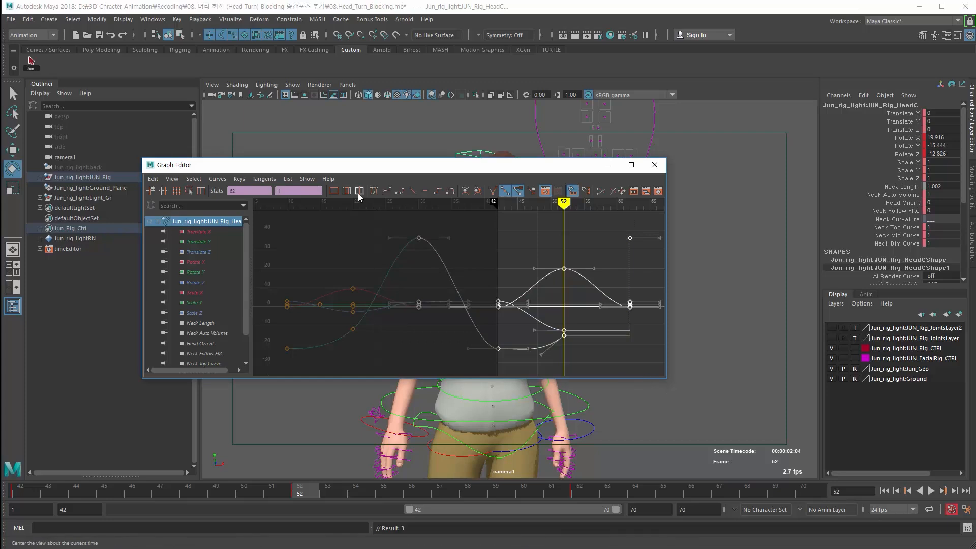
click(375, 191)
drag(459, 168, 403, 180)
double_click(94, 176)
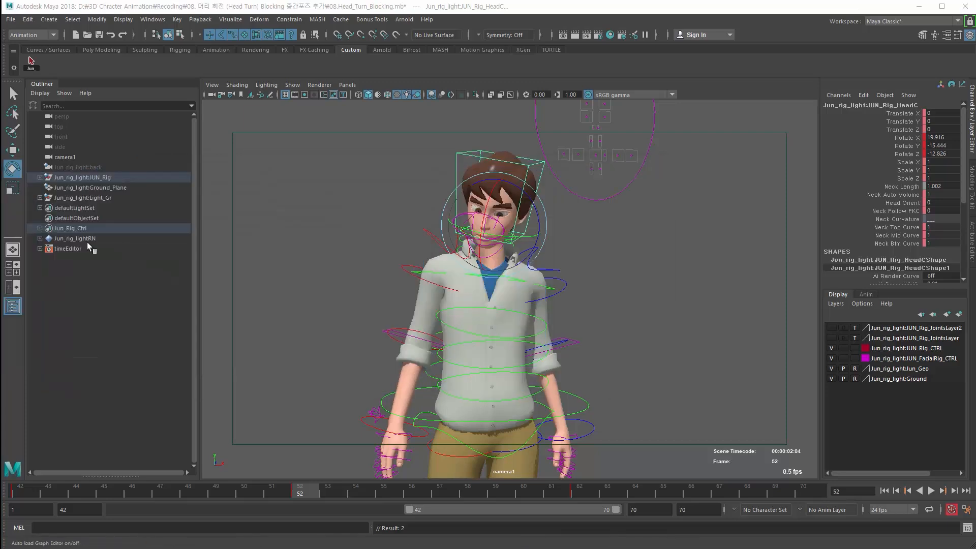
Step: Scrub and play the head turn from frame 42 to check the motion through the reworked in-between pose
key(alt+v)
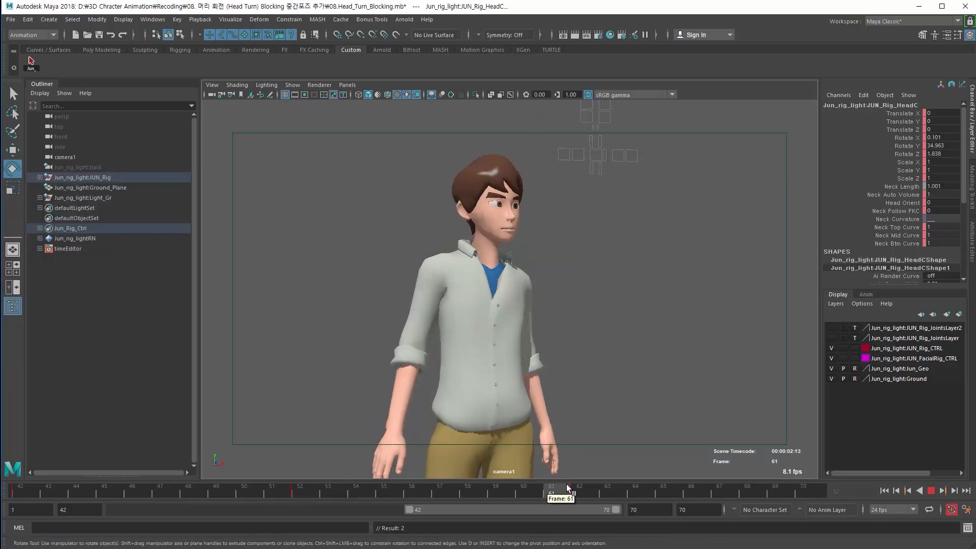
key(alt+v)
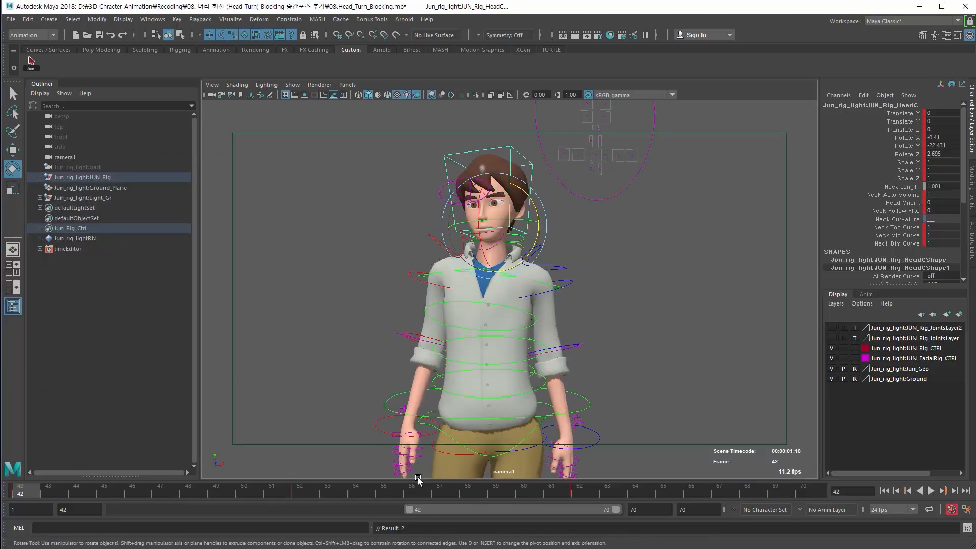
click(931, 490)
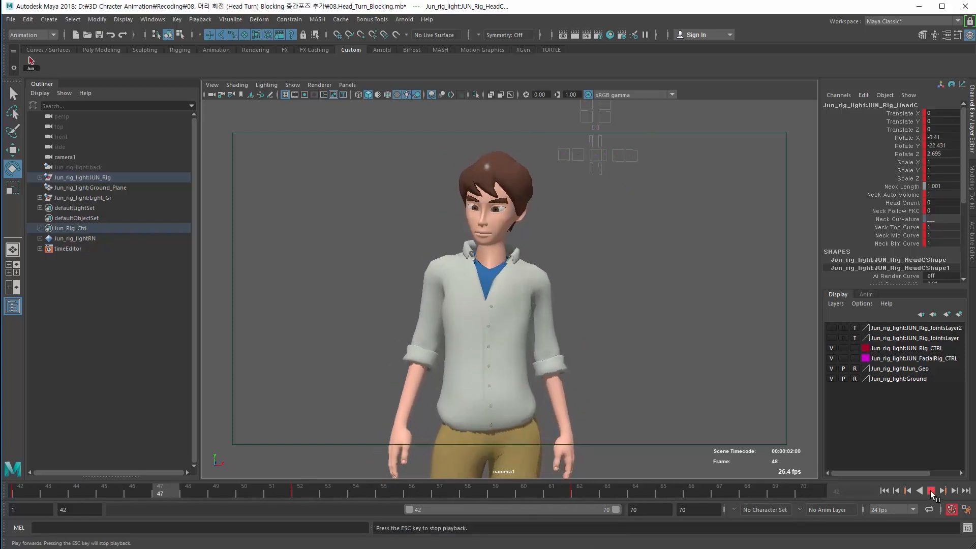
click(931, 490)
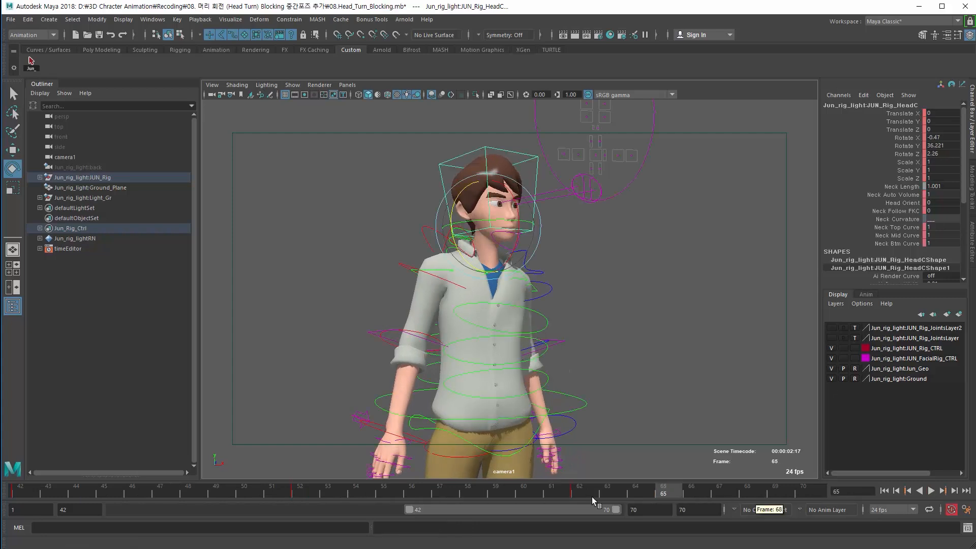
Step: Reduce the head's sideways tilt at frame 52 to about -5.9 in Rotate Z, and play and scrub the turn
click(294, 487)
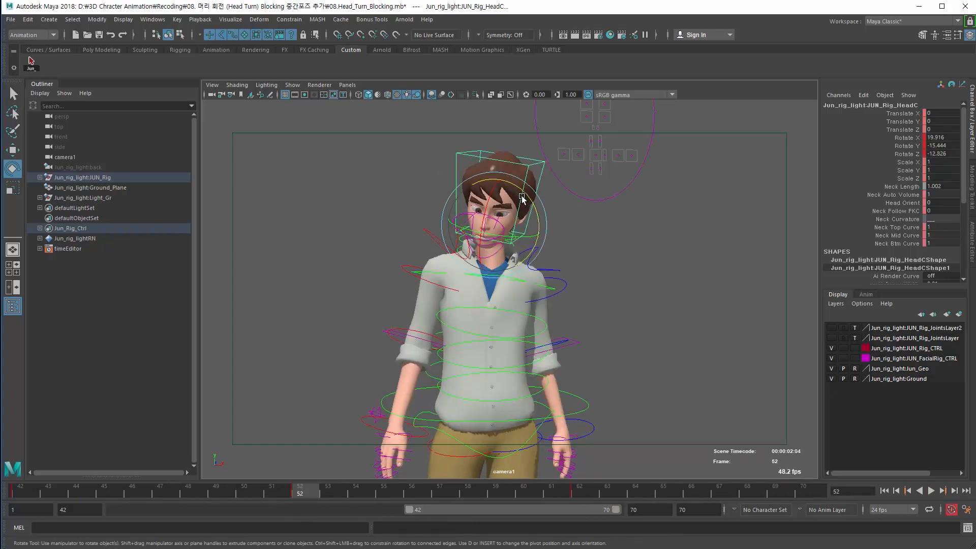
drag(519, 193, 709, 331)
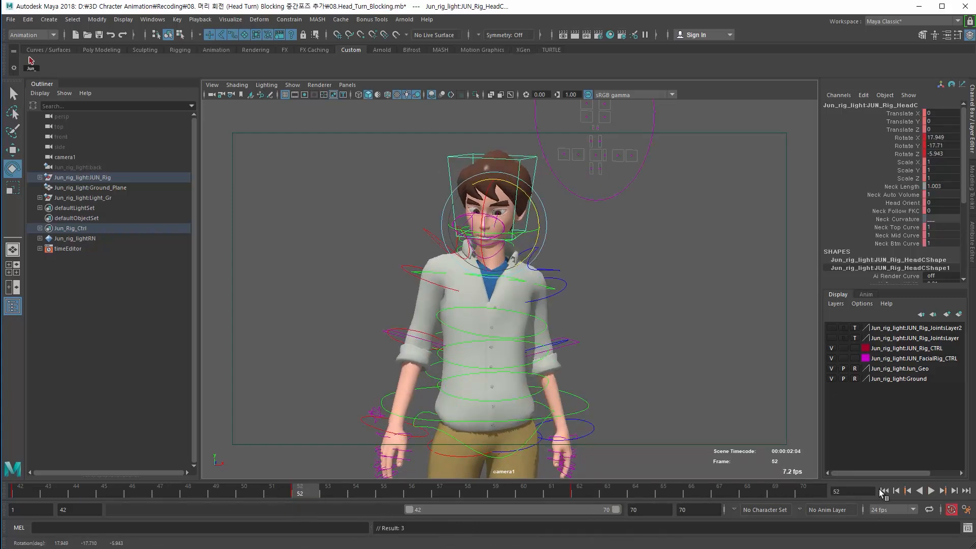
click(884, 490)
click(931, 491)
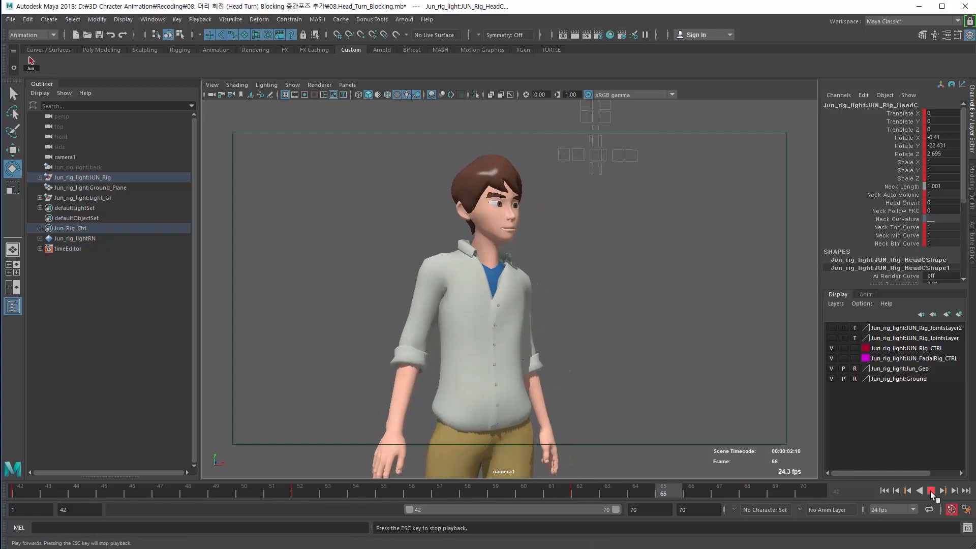
click(931, 491)
drag(225, 492, 294, 498)
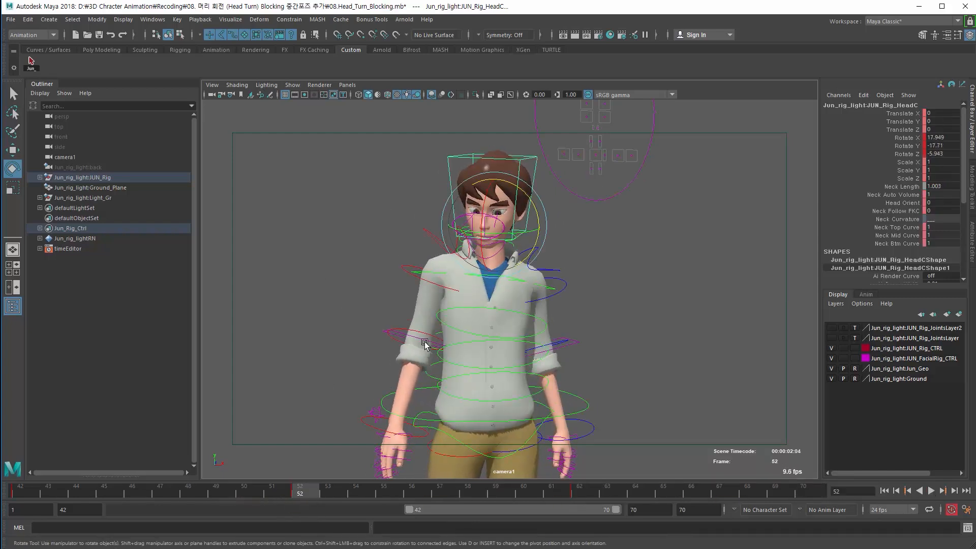
drag(184, 492, 299, 496)
Step: Apply stepped tangents to the head control's keys from frame 42 to 62, minimize the Graph Editor, and scrub to frame 52
drag(0, 245, 432, 249)
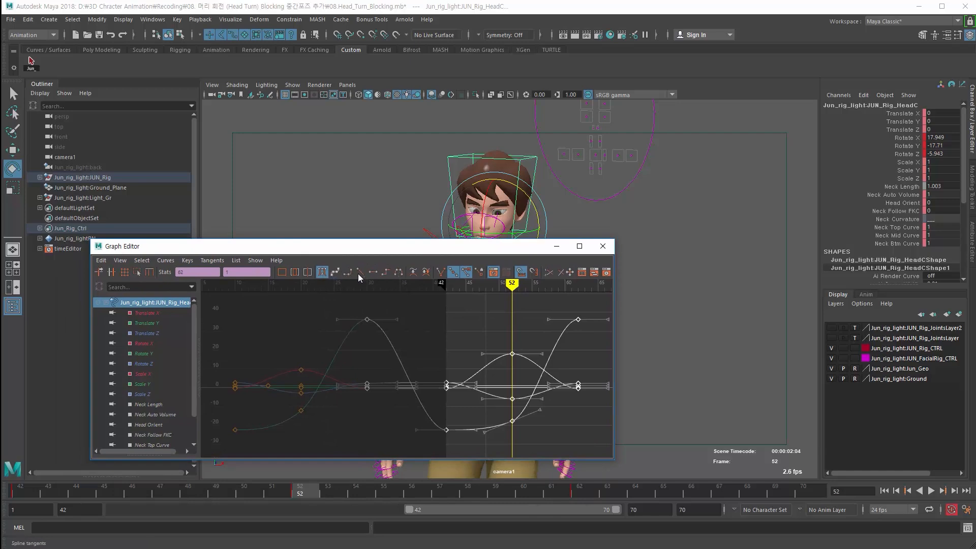
click(384, 274)
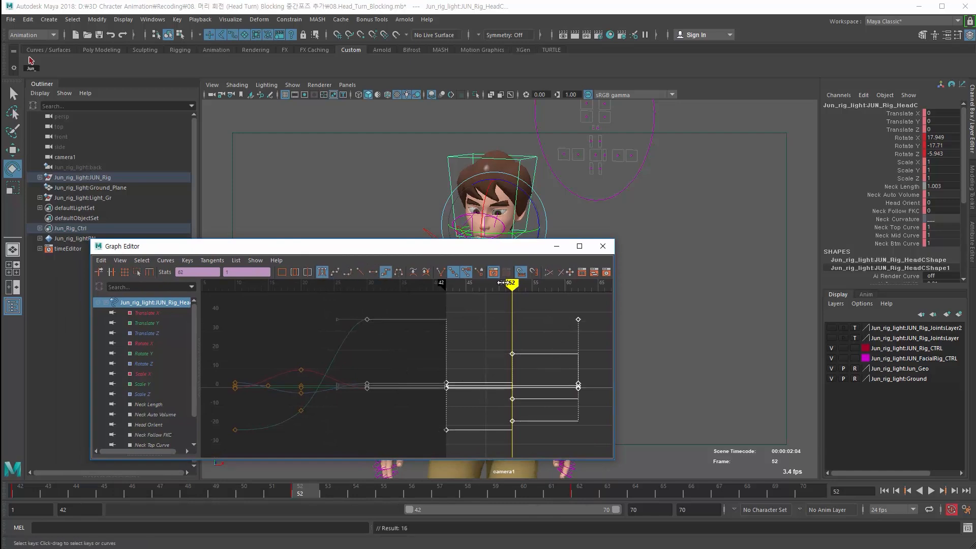
click(557, 246)
drag(29, 488, 303, 483)
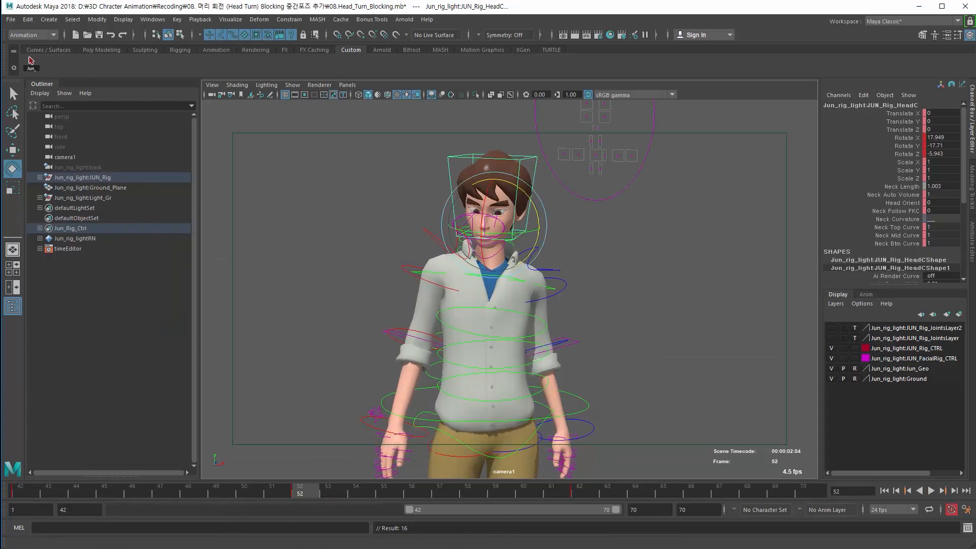
Step: Select all the rig controls, apply stepped tangents to their curves, and move the Graph Editor out of the way
key(alt+Tab)
scroll(283, 328, down, 5)
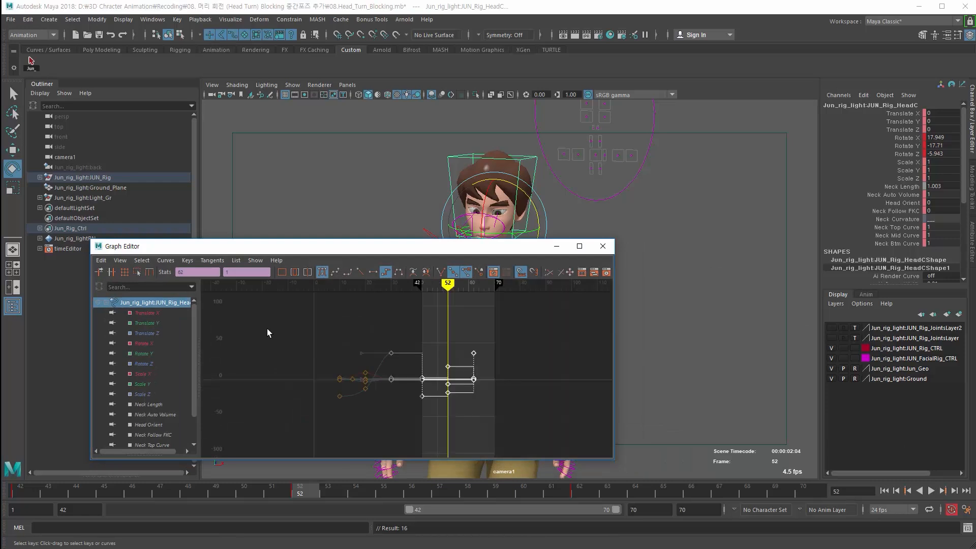
drag(267, 329, 521, 438)
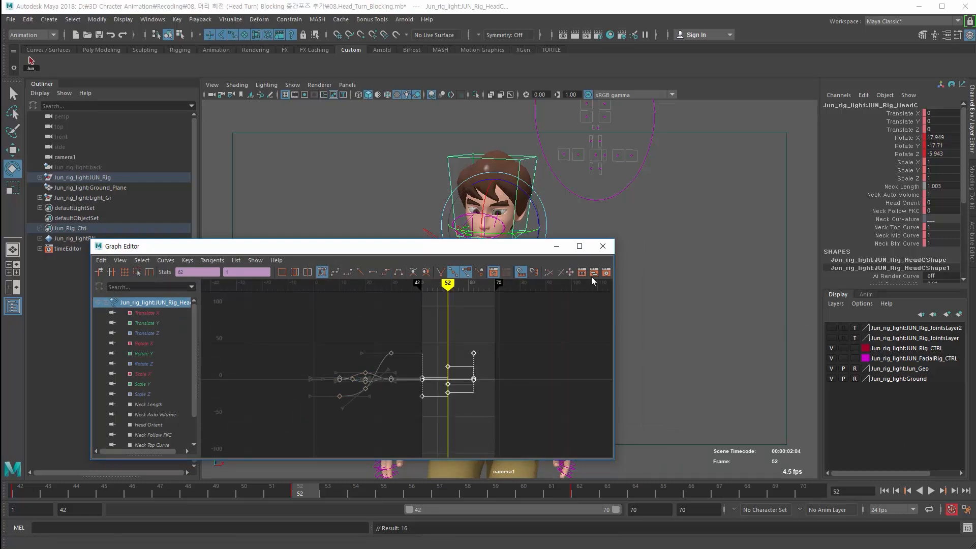
click(31, 63)
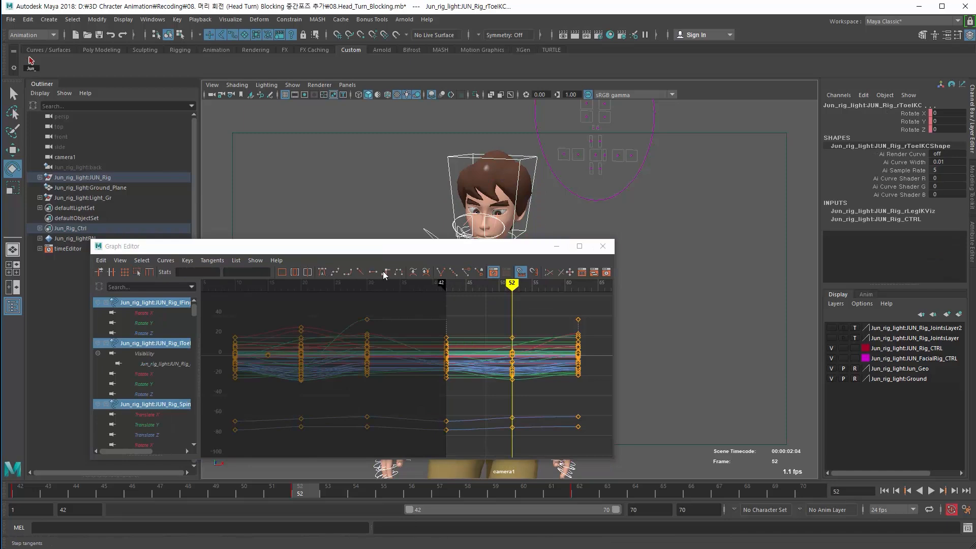
click(384, 271)
drag(422, 247, 4, 279)
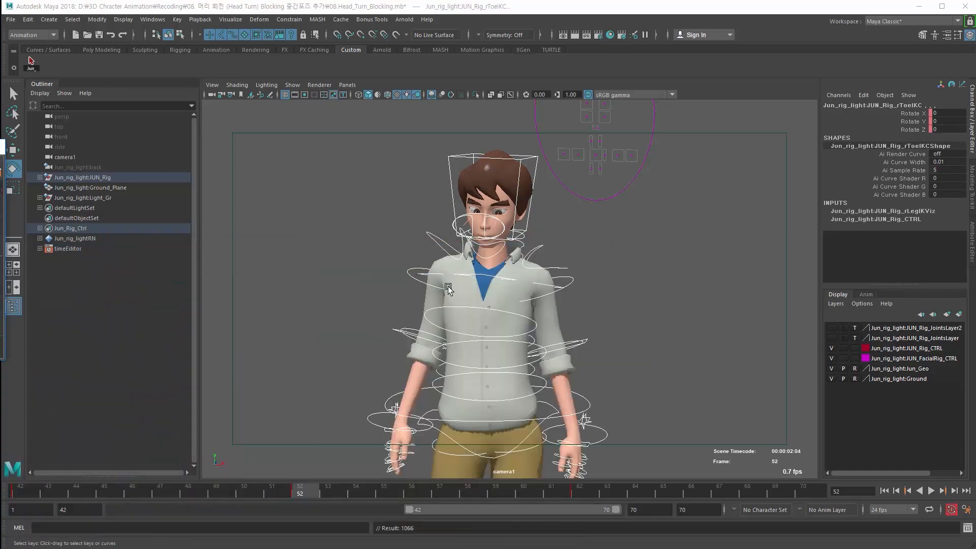
Step: Scrub through the stepped key poses at frames 42, 52 and 62 to compare the blocking
mouse_move(301, 487)
mouse_down()
mouse_move(77, 465)
mouse_move(297, 485)
mouse_up()
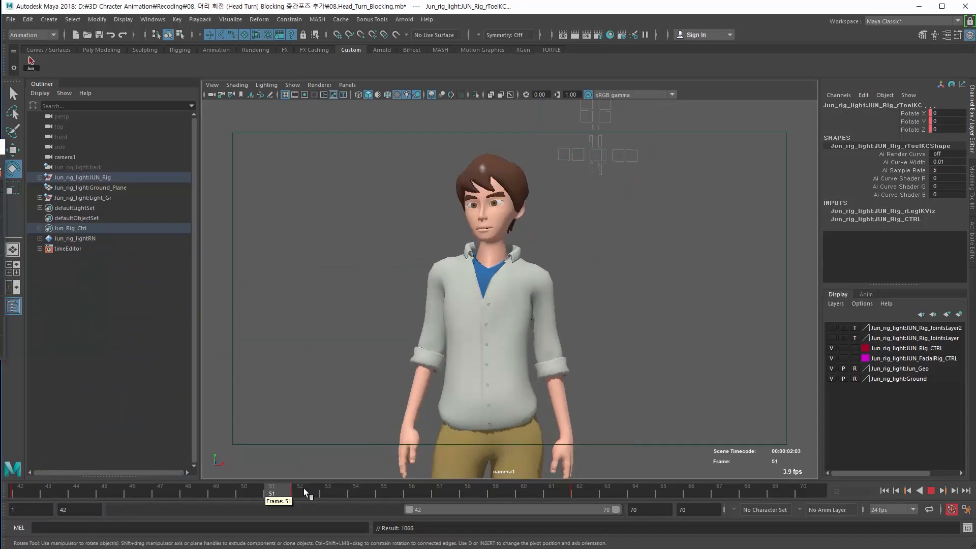
drag(267, 489, 298, 492)
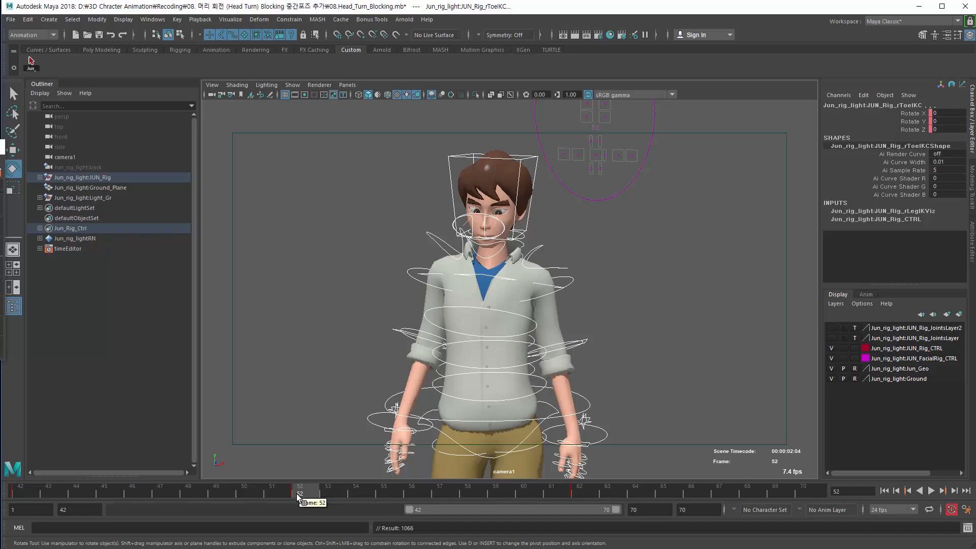
drag(295, 495, 581, 496)
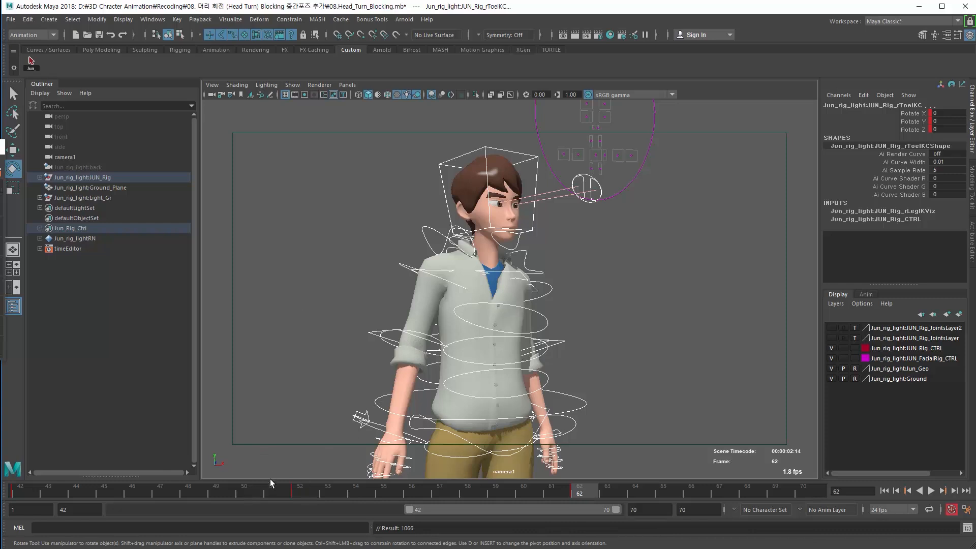
click(298, 492)
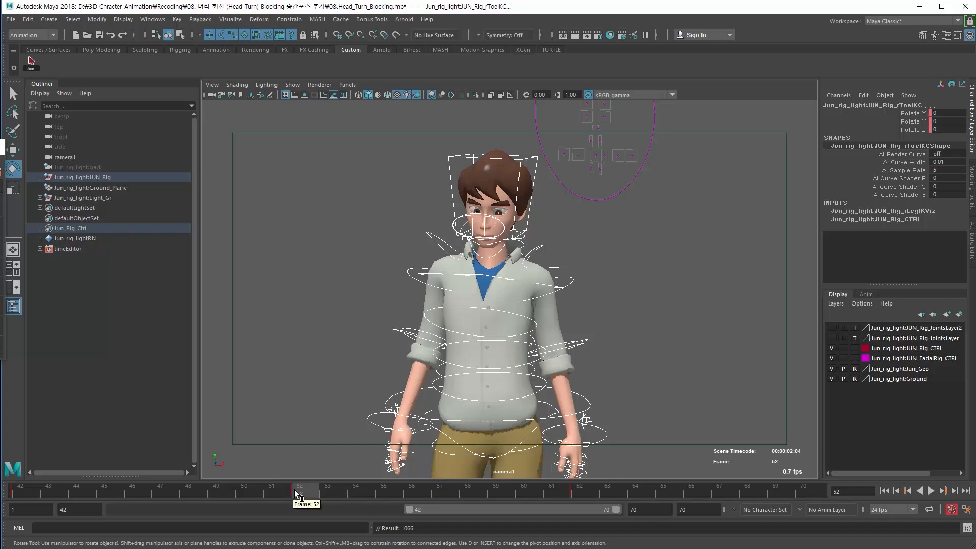
key(alt+v)
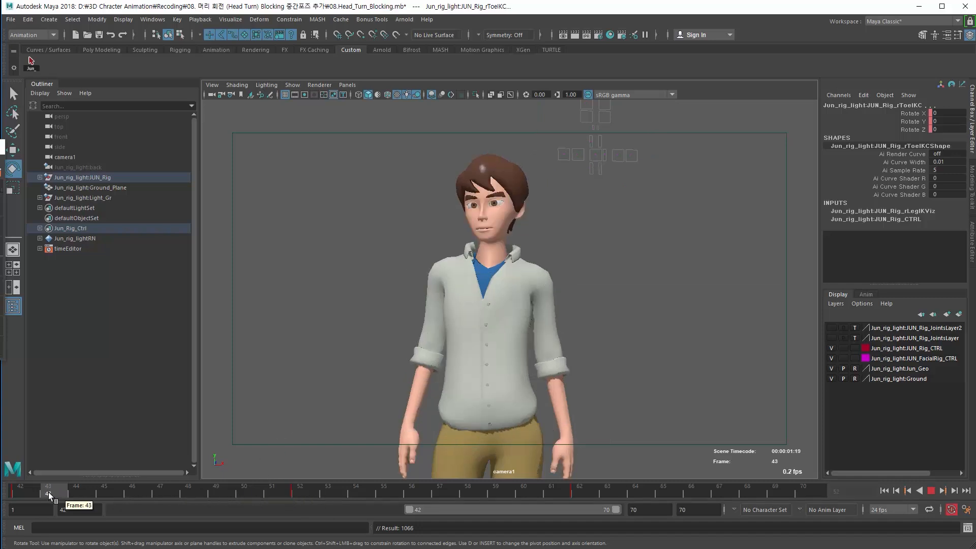